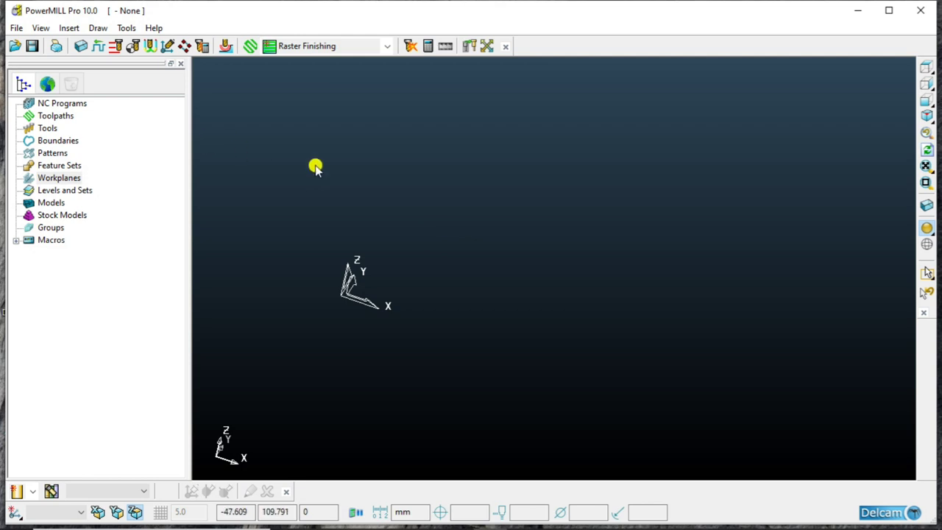
Step: Open the camera.ttr model from PowerMILL's bundled examples
{"action": "left_click", "coordinate": [16, 28]}
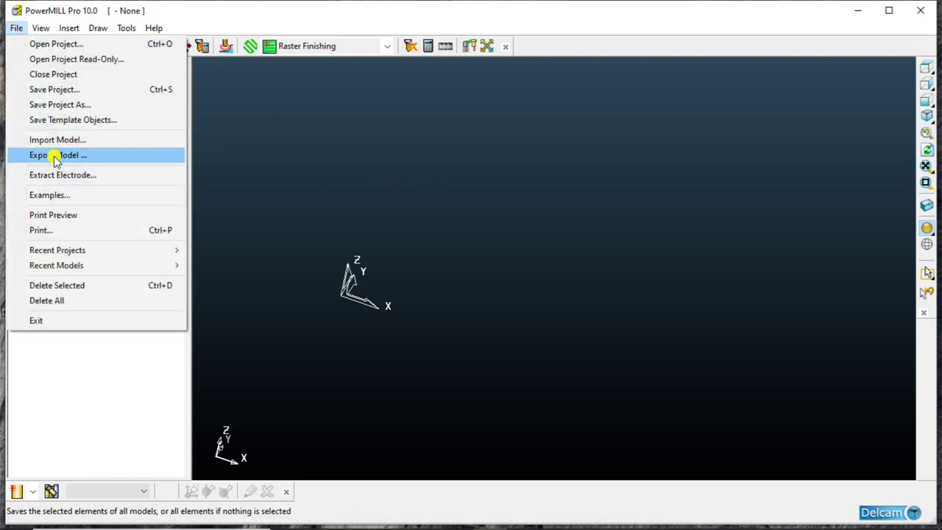
{"action": "left_click", "coordinate": [59, 197]}
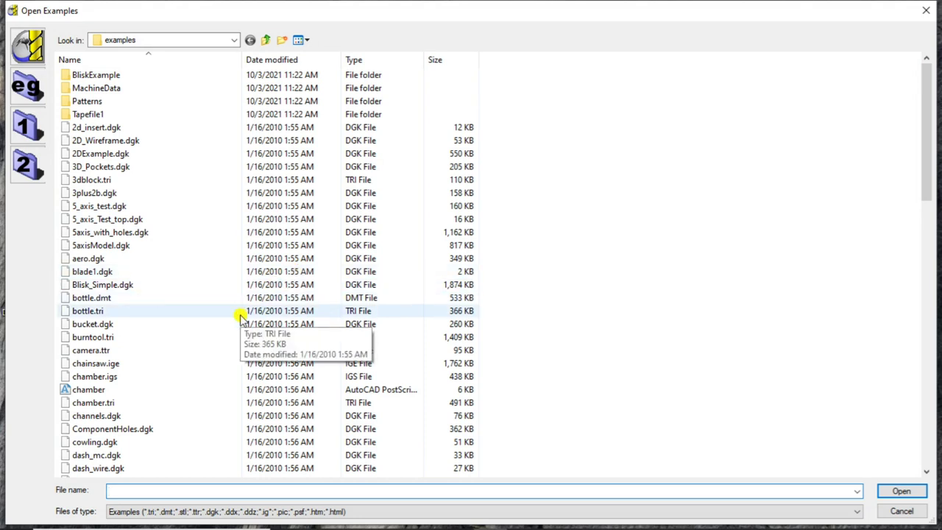
{"action": "left_click", "coordinate": [226, 351]}
{"action": "left_click", "coordinate": [898, 488]}
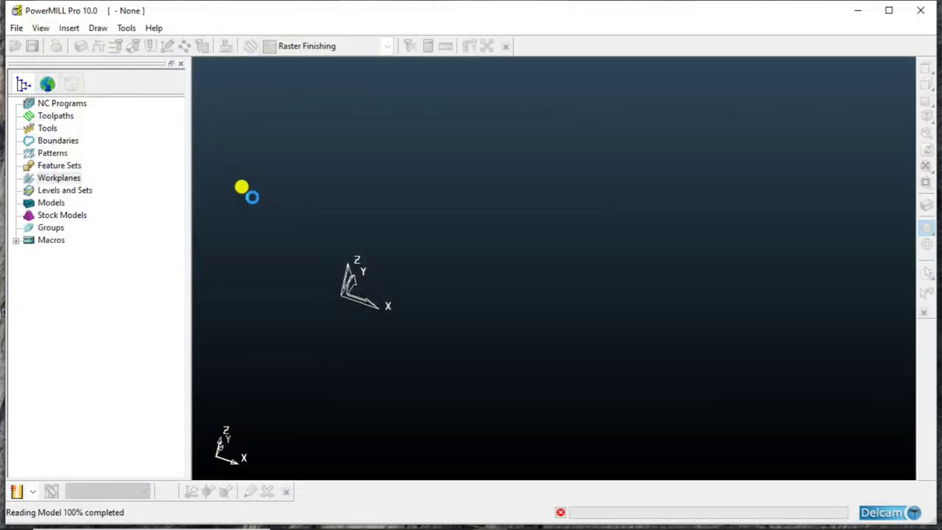
{"action": "scroll", "coordinate": [580, 248], "scroll_direction": "up", "scroll_amount": 2}
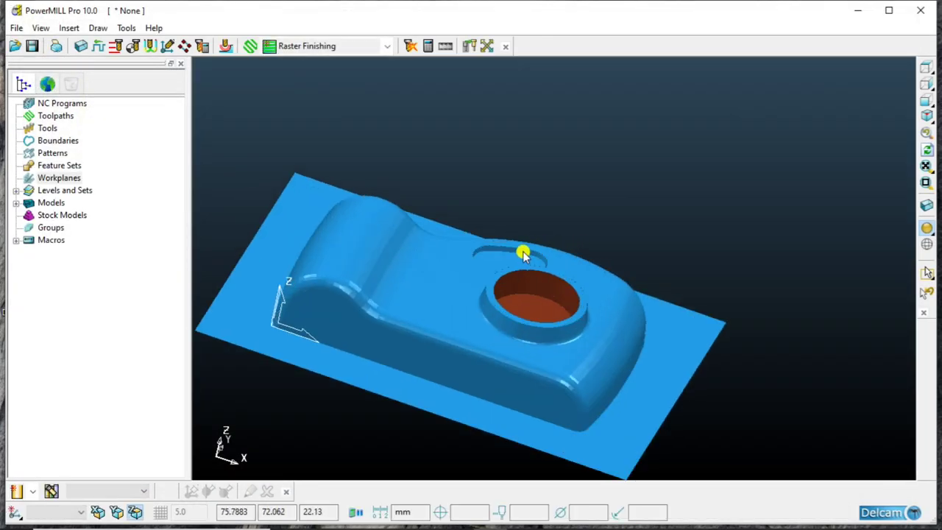
{"action": "scroll", "coordinate": [522, 254], "scroll_direction": "down", "scroll_amount": 2}
{"action": "mouse_move", "coordinate": [526, 277]}
{"action": "middle_mouse_down"}
{"action": "mouse_move", "coordinate": [553, 223]}
{"action": "mouse_move", "coordinate": [547, 273]}
{"action": "mouse_move", "coordinate": [517, 262]}
{"action": "mouse_move", "coordinate": [411, 358]}
{"action": "middle_mouse_up"}
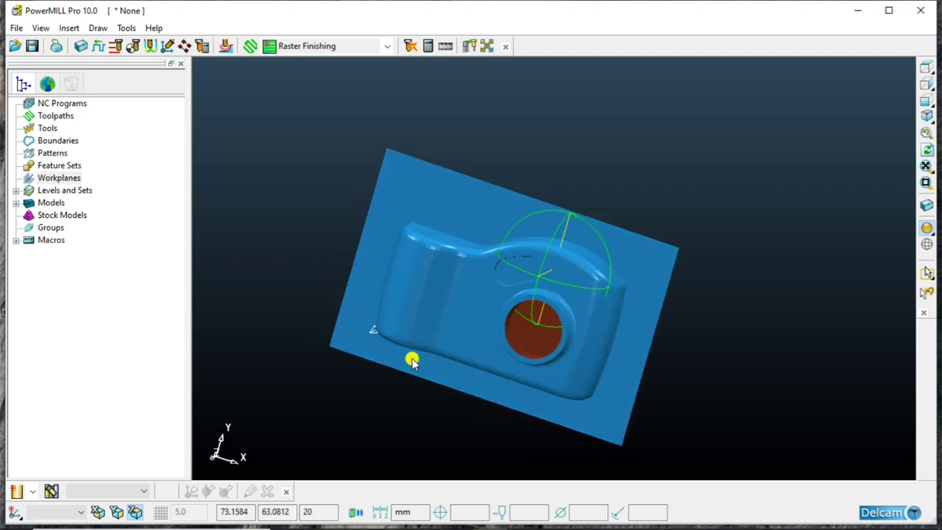
{"action": "scroll", "coordinate": [531, 307], "scroll_direction": "up", "scroll_amount": 3}
{"action": "scroll", "coordinate": [532, 324], "scroll_direction": "up", "scroll_amount": 1}
{"action": "scroll", "coordinate": [532, 324], "scroll_direction": "down", "scroll_amount": 3}
{"action": "mouse_move", "coordinate": [532, 324]}
{"action": "middle_mouse_down"}
{"action": "mouse_move", "coordinate": [567, 183]}
{"action": "mouse_move", "coordinate": [557, 218]}
{"action": "mouse_move", "coordinate": [544, 205]}
{"action": "middle_mouse_up"}
{"action": "scroll", "coordinate": [544, 206], "scroll_direction": "down", "scroll_amount": 1}
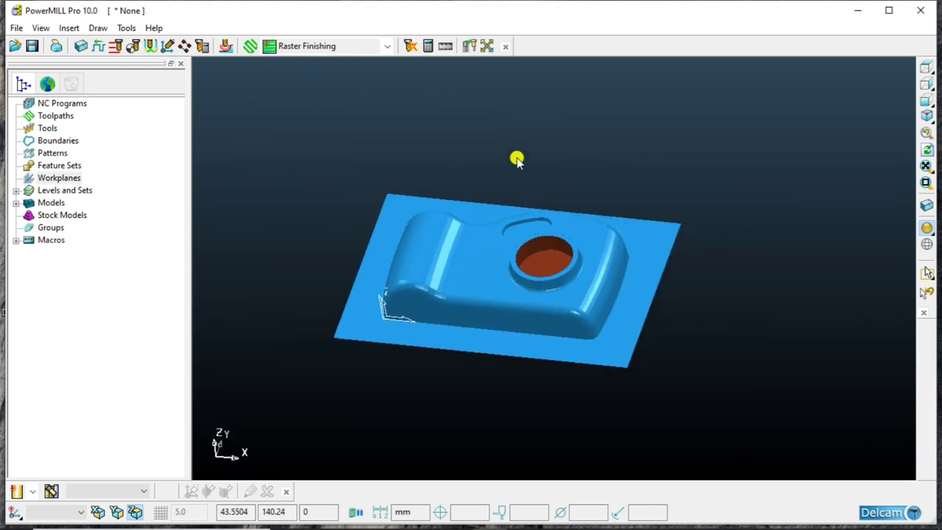
{"action": "mouse_move", "coordinate": [517, 159]}
{"action": "middle_mouse_down"}
{"action": "mouse_move", "coordinate": [530, 385]}
{"action": "mouse_move", "coordinate": [584, 250]}
{"action": "mouse_move", "coordinate": [591, 363]}
{"action": "mouse_move", "coordinate": [498, 196]}
{"action": "mouse_move", "coordinate": [498, 250]}
{"action": "mouse_move", "coordinate": [503, 194]}
{"action": "middle_mouse_up"}
{"action": "scroll", "coordinate": [503, 194], "scroll_direction": "down", "scroll_amount": 1}
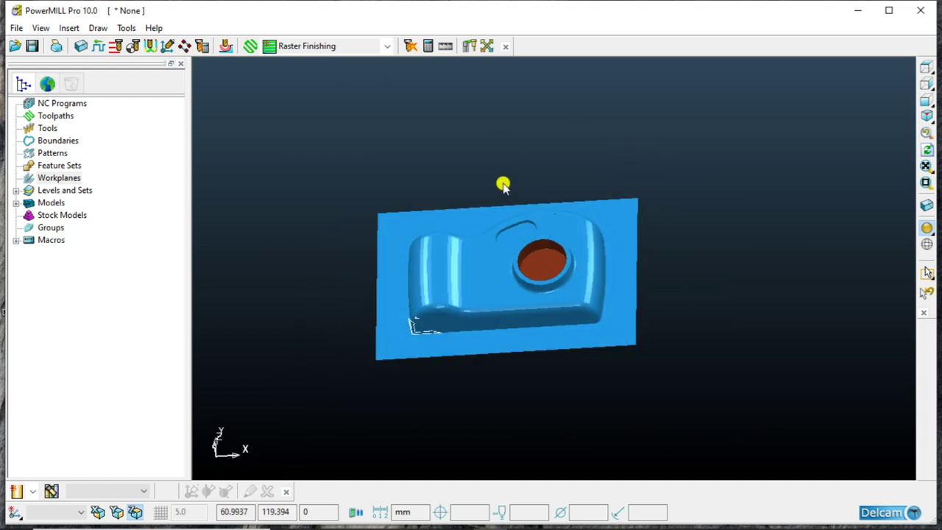
{"action": "left_click", "coordinate": [81, 46]}
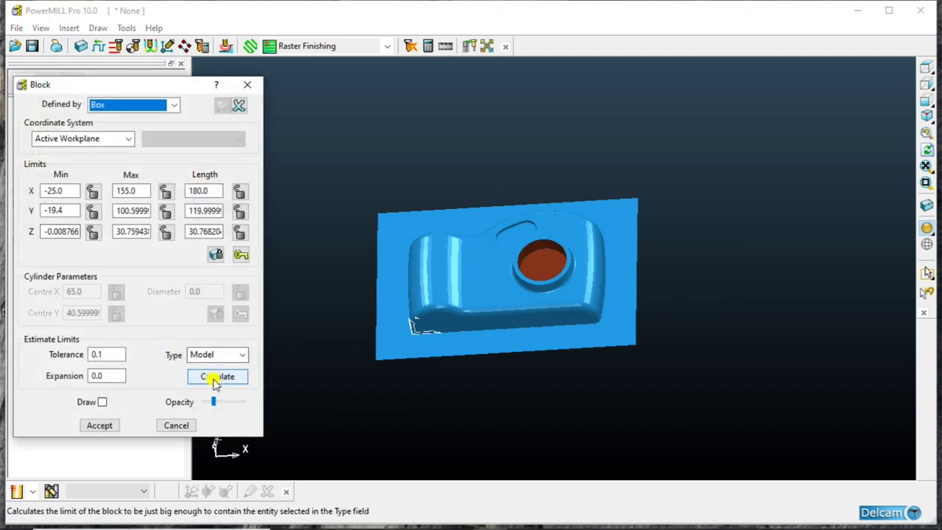
Step: Calculate a stock block fitted to the camera model and show it around the part
{"action": "left_click", "coordinate": [215, 379]}
{"action": "middle_click_drag", "start_coordinate": [485, 319], "coordinate": [513, 200]}
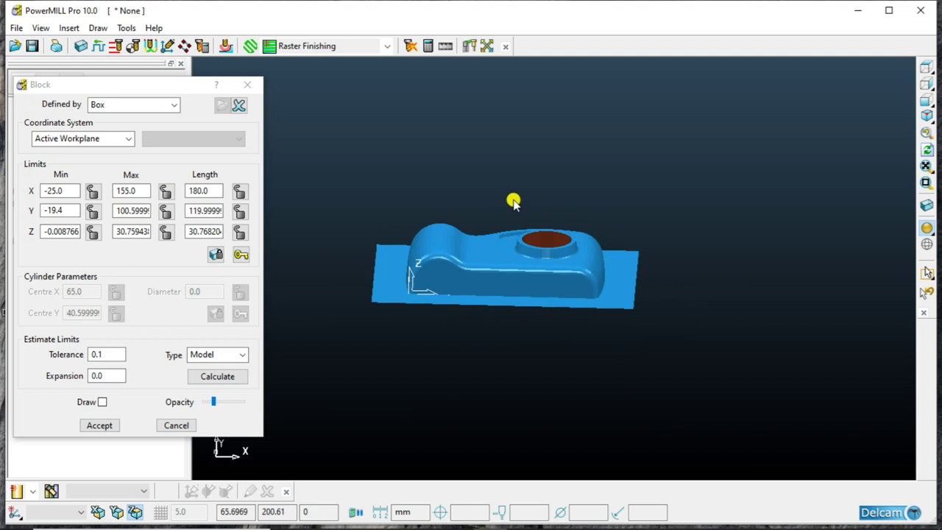
{"action": "left_click", "coordinate": [104, 401]}
{"action": "left_click", "coordinate": [104, 402]}
{"action": "mouse_move", "coordinate": [444, 216]}
{"action": "middle_mouse_down"}
{"action": "mouse_move", "coordinate": [452, 155]}
{"action": "mouse_move", "coordinate": [470, 255]}
{"action": "mouse_move", "coordinate": [380, 326]}
{"action": "middle_mouse_up"}
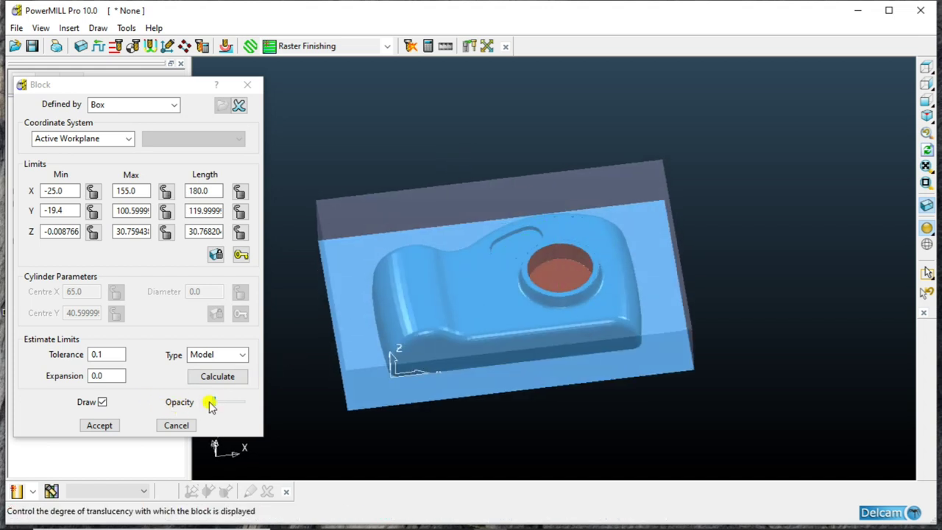
Step: Set the block to a mid-level translucency and accept it at 180 × 120 × 30.77 mm
{"action": "left_click_drag", "start_coordinate": [212, 406], "coordinate": [228, 405]}
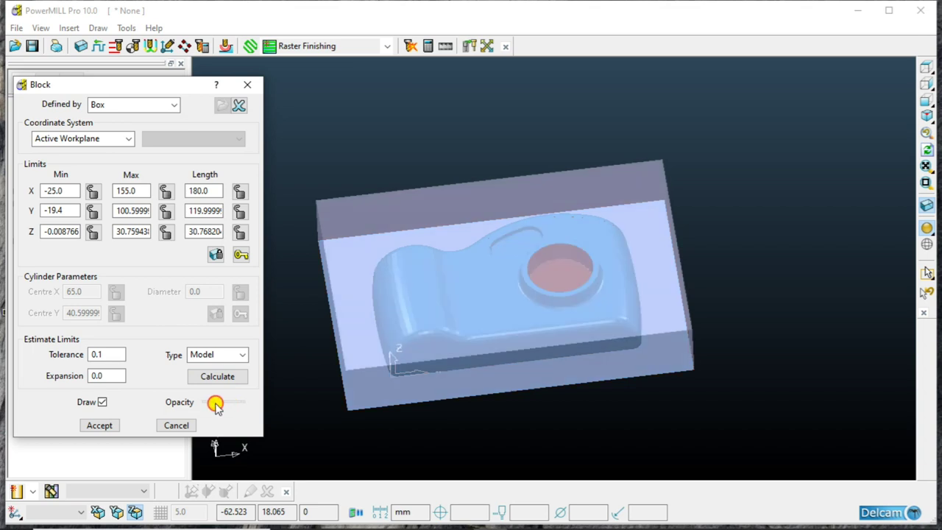
{"action": "mouse_move", "coordinate": [228, 406]}
{"action": "left_mouse_down"}
{"action": "mouse_move", "coordinate": [211, 406]}
{"action": "mouse_move", "coordinate": [218, 403]}
{"action": "left_mouse_up"}
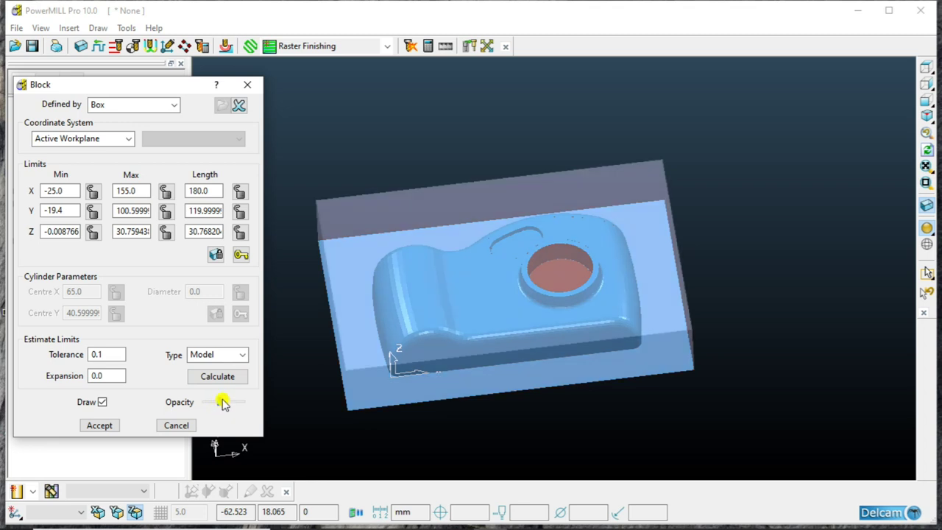
{"action": "middle_click_drag", "start_coordinate": [526, 270], "coordinate": [530, 238]}
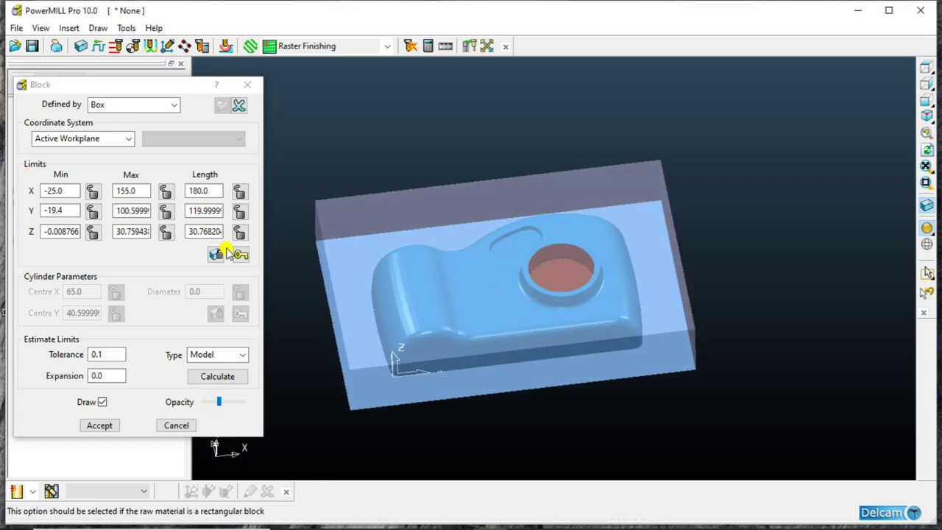
{"action": "left_click", "coordinate": [99, 425]}
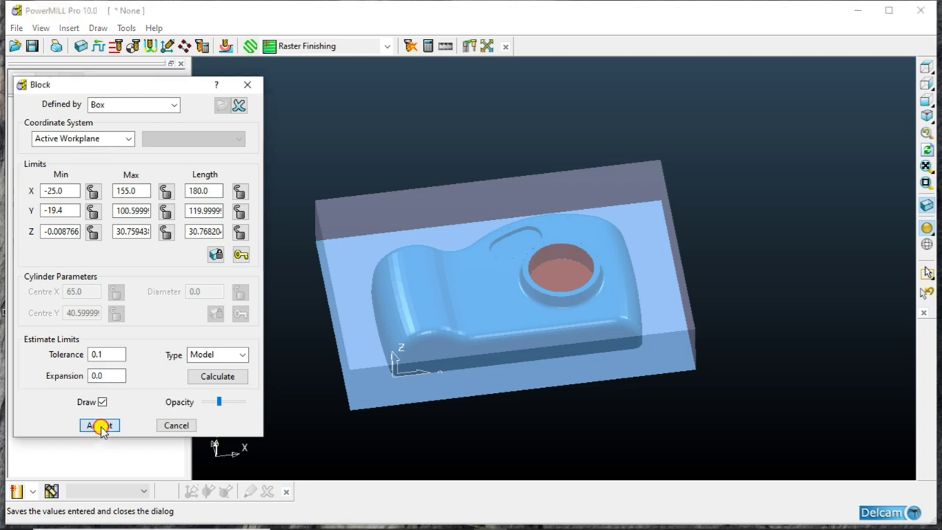
{"action": "scroll", "coordinate": [451, 263], "scroll_direction": "up", "scroll_amount": 2}
{"action": "scroll", "coordinate": [441, 279], "scroll_direction": "down", "scroll_amount": 1}
{"action": "mouse_move", "coordinate": [434, 292]}
{"action": "middle_mouse_down"}
{"action": "mouse_move", "coordinate": [464, 149]}
{"action": "mouse_move", "coordinate": [466, 328]}
{"action": "middle_mouse_up"}
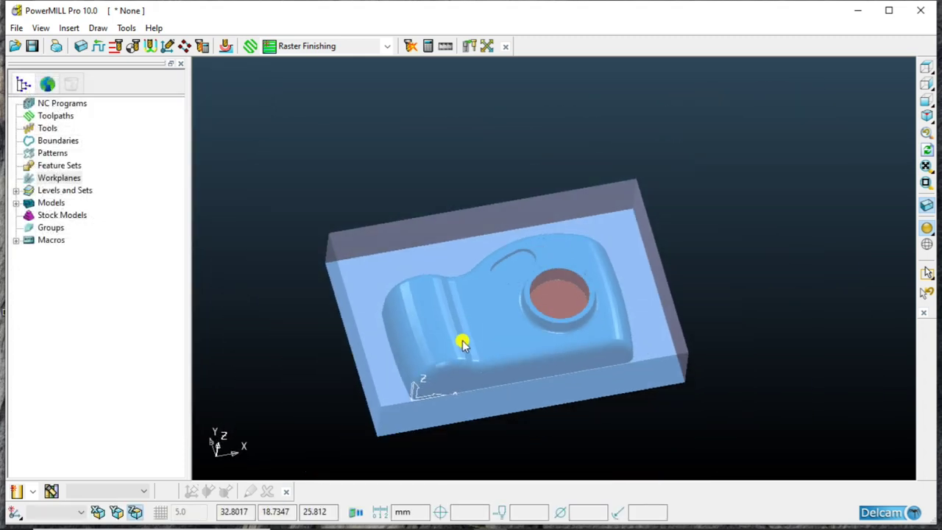
{"action": "scroll", "coordinate": [460, 341], "scroll_direction": "up", "scroll_amount": 1}
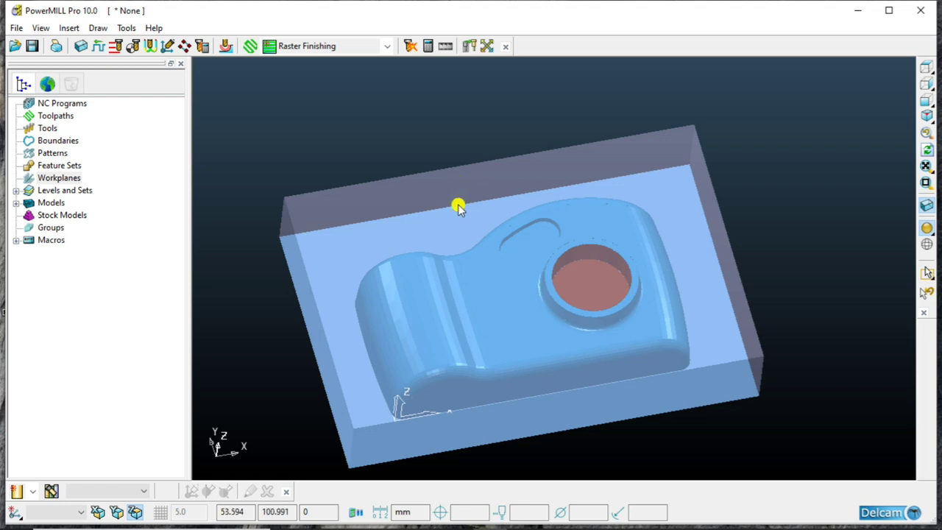
{"action": "scroll", "coordinate": [451, 228], "scroll_direction": "down", "scroll_amount": 2}
{"action": "mouse_move", "coordinate": [441, 250]}
{"action": "middle_mouse_down"}
{"action": "mouse_move", "coordinate": [434, 198]}
{"action": "mouse_move", "coordinate": [487, 204]}
{"action": "mouse_move", "coordinate": [505, 286]}
{"action": "mouse_move", "coordinate": [532, 320]}
{"action": "middle_mouse_up"}
{"action": "scroll", "coordinate": [553, 286], "scroll_direction": "up", "scroll_amount": 2}
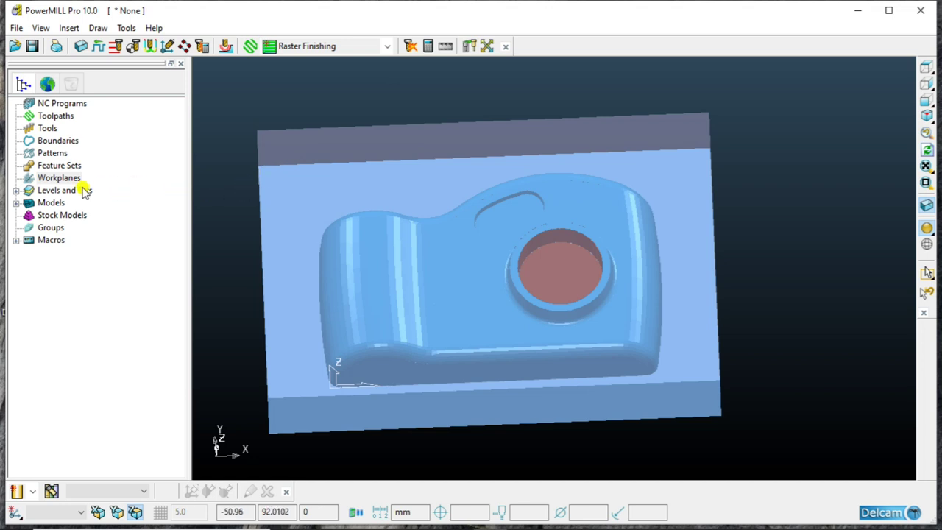
Step: Create workplane 1 at the top-centre handle of the stock block
{"action": "right_click", "coordinate": [50, 181]}
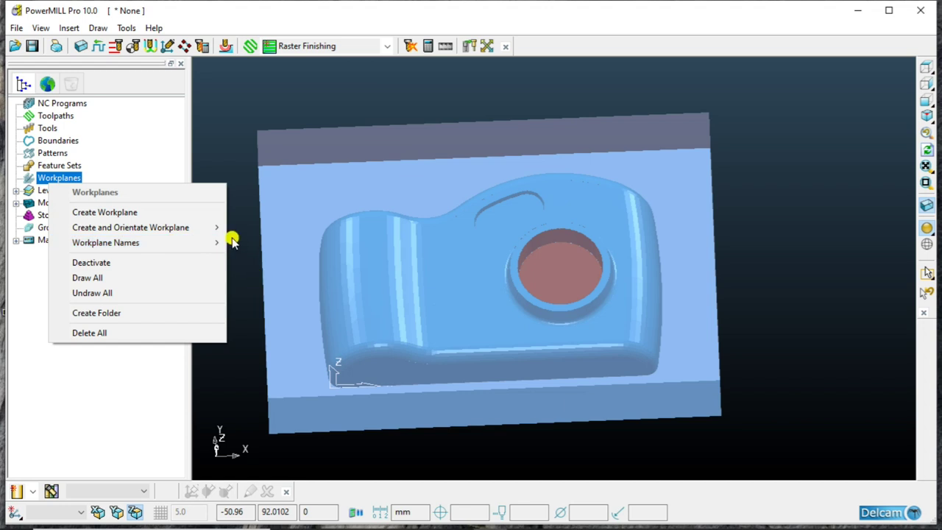
{"action": "mouse_move", "coordinate": [130, 227]}
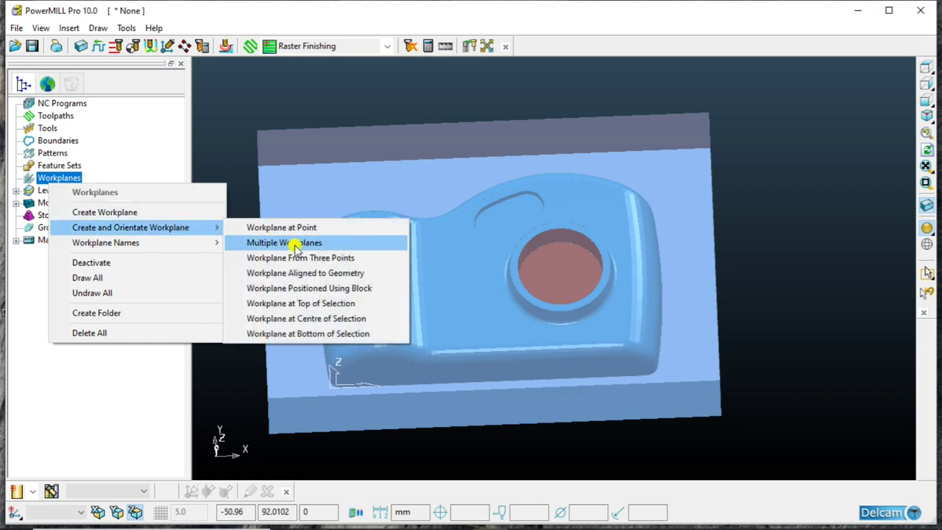
{"action": "left_click", "coordinate": [315, 289]}
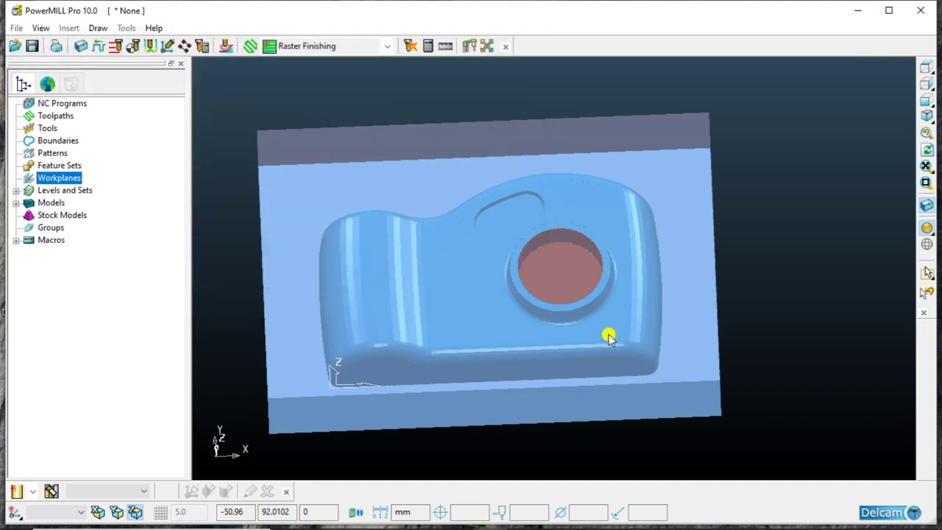
{"action": "mouse_move", "coordinate": [493, 305]}
{"action": "middle_mouse_down"}
{"action": "mouse_move", "coordinate": [488, 242]}
{"action": "mouse_move", "coordinate": [511, 143]}
{"action": "mouse_move", "coordinate": [511, 297]}
{"action": "mouse_move", "coordinate": [473, 330]}
{"action": "mouse_move", "coordinate": [465, 309]}
{"action": "middle_mouse_up"}
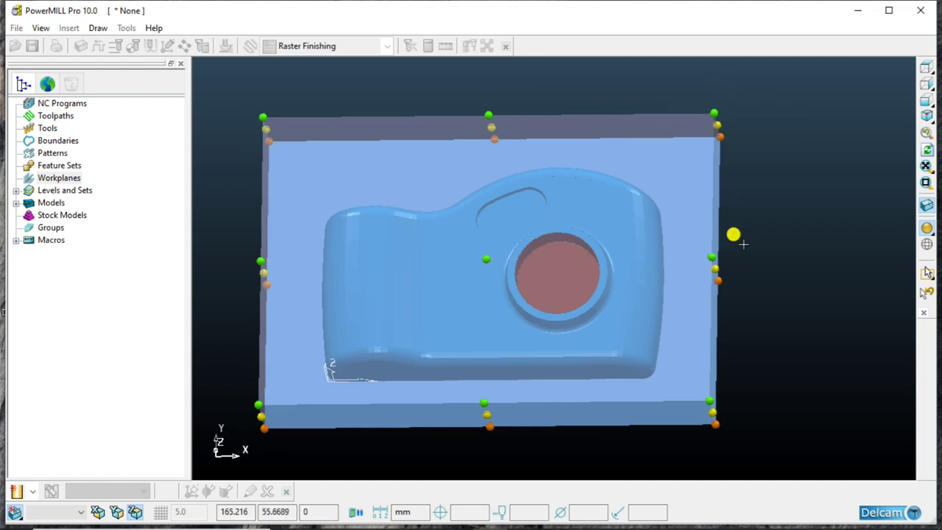
{"action": "mouse_move", "coordinate": [451, 275]}
{"action": "middle_mouse_down"}
{"action": "mouse_move", "coordinate": [466, 245]}
{"action": "mouse_move", "coordinate": [422, 233]}
{"action": "middle_mouse_up"}
{"action": "scroll", "coordinate": [475, 243], "scroll_direction": "up", "scroll_amount": 2}
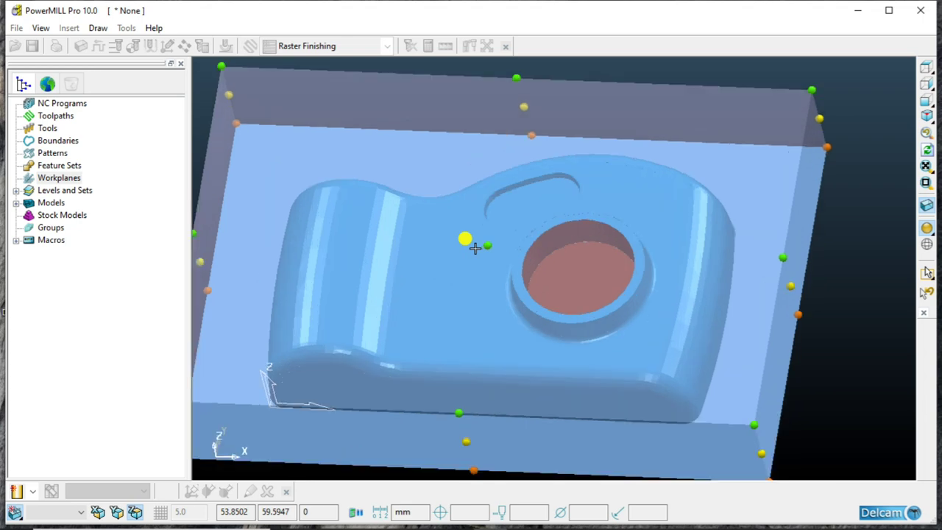
{"action": "mouse_move", "coordinate": [492, 288]}
{"action": "middle_mouse_down"}
{"action": "mouse_move", "coordinate": [508, 137]}
{"action": "mouse_move", "coordinate": [490, 185]}
{"action": "mouse_move", "coordinate": [493, 290]}
{"action": "middle_mouse_up"}
{"action": "scroll", "coordinate": [494, 290], "scroll_direction": "down", "scroll_amount": 2}
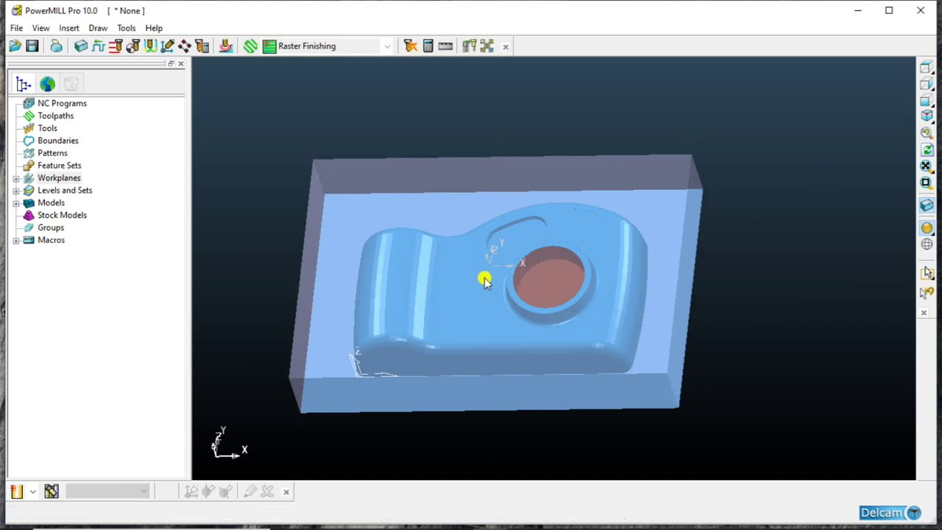
{"action": "scroll", "coordinate": [491, 245], "scroll_direction": "up", "scroll_amount": 3}
{"action": "mouse_move", "coordinate": [491, 245]}
{"action": "middle_mouse_down"}
{"action": "mouse_move", "coordinate": [487, 311]}
{"action": "mouse_move", "coordinate": [444, 311]}
{"action": "mouse_move", "coordinate": [494, 280]}
{"action": "middle_mouse_up"}
{"action": "scroll", "coordinate": [495, 280], "scroll_direction": "down", "scroll_amount": 1}
{"action": "scroll", "coordinate": [495, 279], "scroll_direction": "down", "scroll_amount": 3}
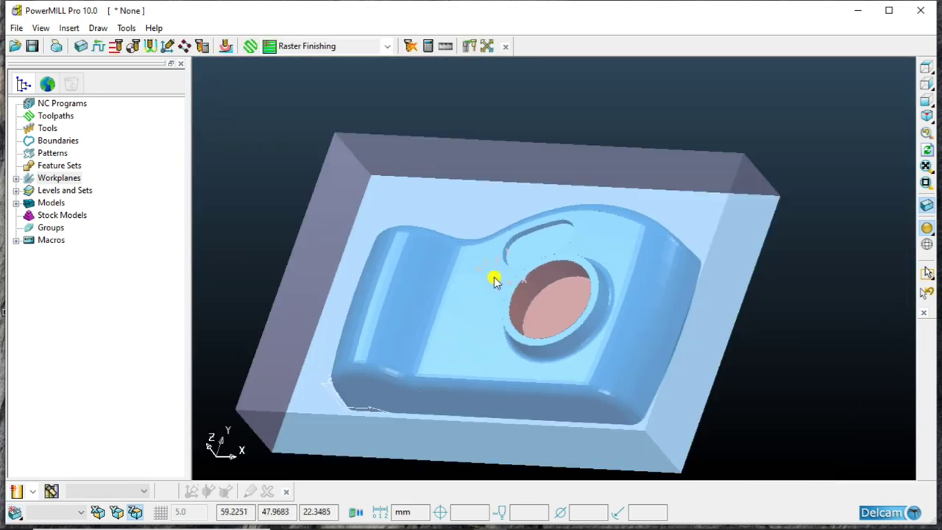
{"action": "left_click", "coordinate": [16, 179]}
Step: Make workplane 1 the active workplane
{"action": "right_click", "coordinate": [66, 191]}
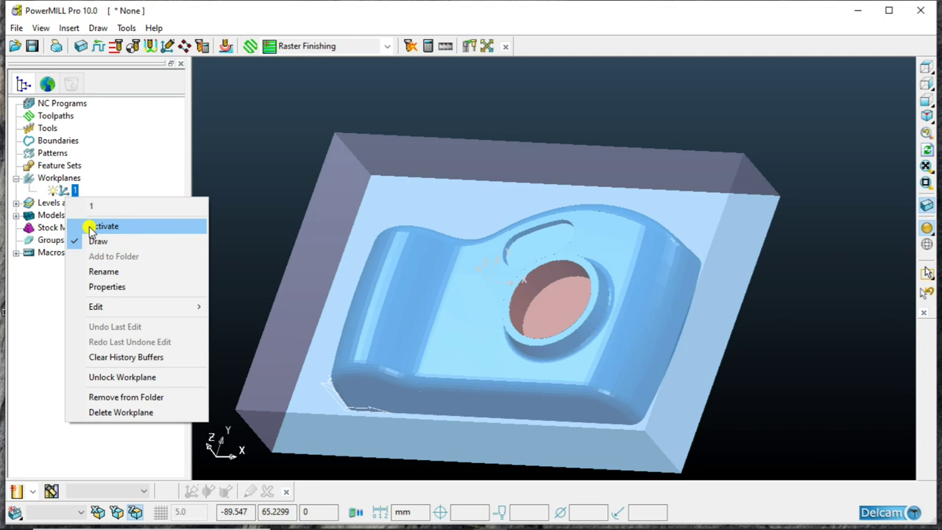
{"action": "left_click", "coordinate": [89, 230]}
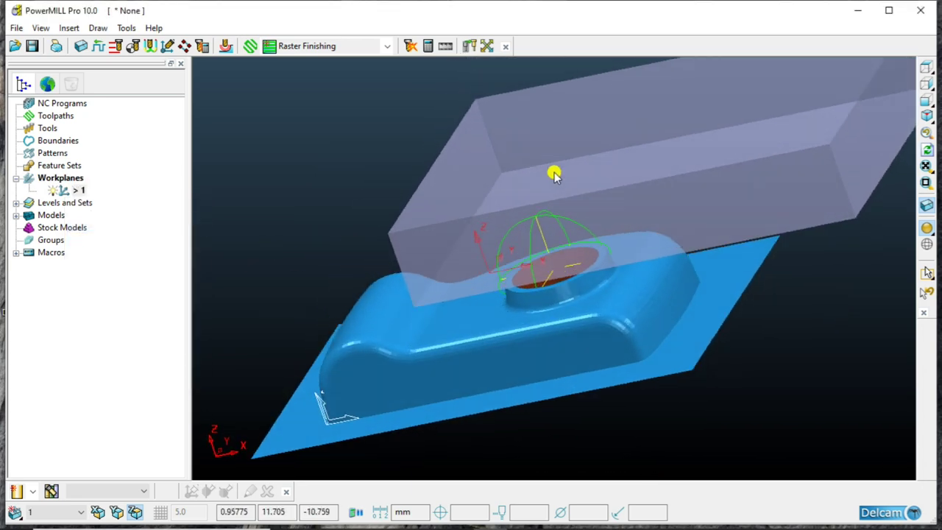
{"action": "scroll", "coordinate": [553, 173], "scroll_direction": "up", "scroll_amount": 2}
{"action": "scroll", "coordinate": [518, 237], "scroll_direction": "up", "scroll_amount": 3}
{"action": "scroll", "coordinate": [479, 255], "scroll_direction": "up", "scroll_amount": 1}
{"action": "scroll", "coordinate": [404, 270], "scroll_direction": "up", "scroll_amount": 1}
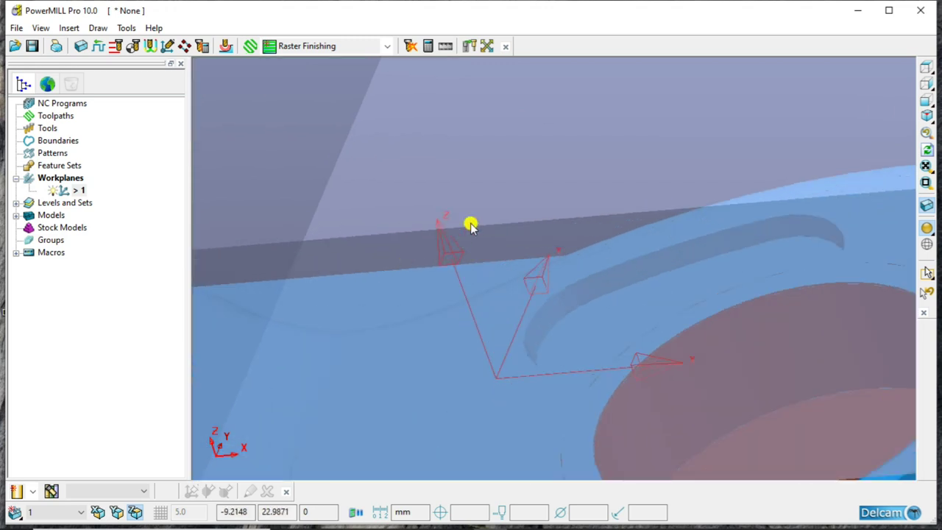
{"action": "scroll", "coordinate": [443, 199], "scroll_direction": "down", "scroll_amount": 1}
{"action": "scroll", "coordinate": [443, 199], "scroll_direction": "down", "scroll_amount": 1}
{"action": "scroll", "coordinate": [443, 199], "scroll_direction": "down", "scroll_amount": 1}
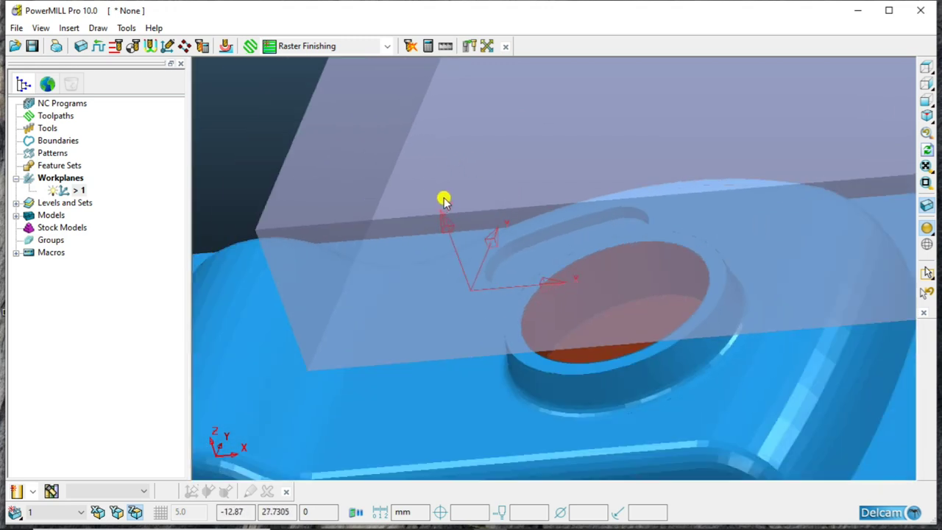
{"action": "scroll", "coordinate": [469, 257], "scroll_direction": "down", "scroll_amount": 2}
{"action": "scroll", "coordinate": [468, 256], "scroll_direction": "down", "scroll_amount": 2}
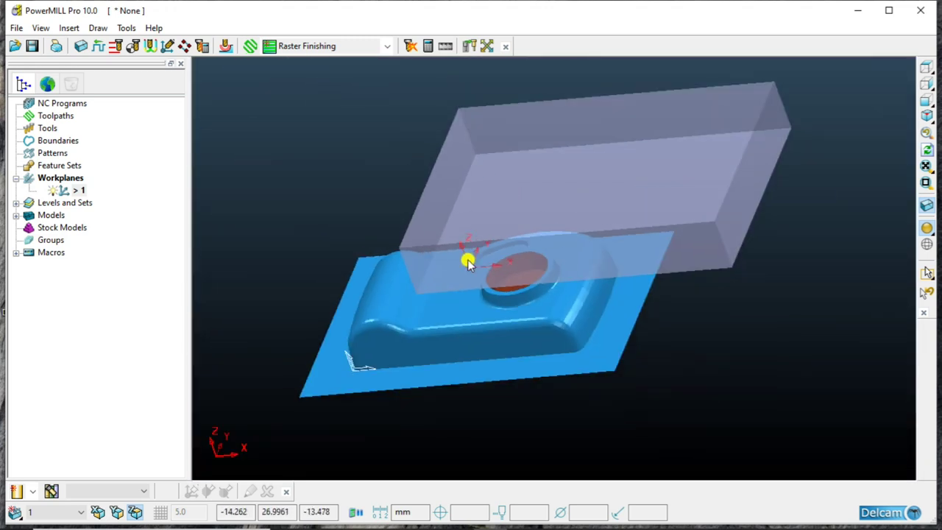
Step: View the part from above and bring up the edit options for workplane 1
{"action": "middle_click_drag", "start_coordinate": [469, 256], "coordinate": [559, 317]}
{"action": "scroll", "coordinate": [493, 273], "scroll_direction": "up", "scroll_amount": 2}
{"action": "scroll", "coordinate": [493, 272], "scroll_direction": "up", "scroll_amount": 2}
{"action": "scroll", "coordinate": [500, 284], "scroll_direction": "down", "scroll_amount": 1}
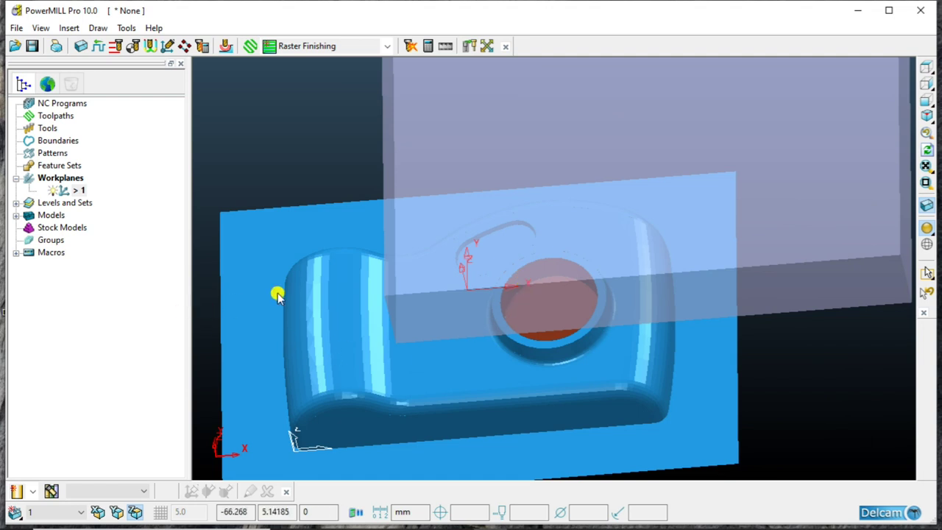
{"action": "scroll", "coordinate": [387, 271], "scroll_direction": "down", "scroll_amount": 2}
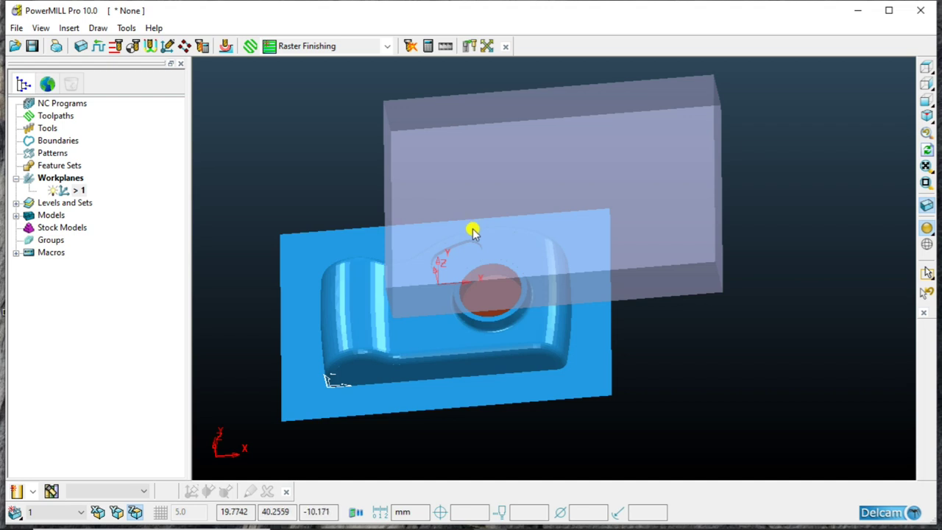
{"action": "scroll", "coordinate": [449, 206], "scroll_direction": "up", "scroll_amount": 1}
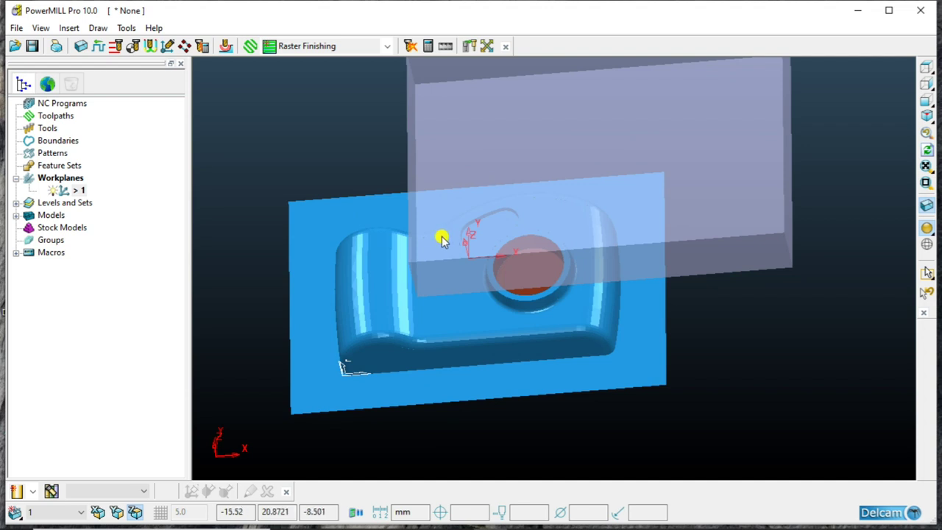
{"action": "right_click", "coordinate": [74, 189]}
{"action": "mouse_move", "coordinate": [105, 305]}
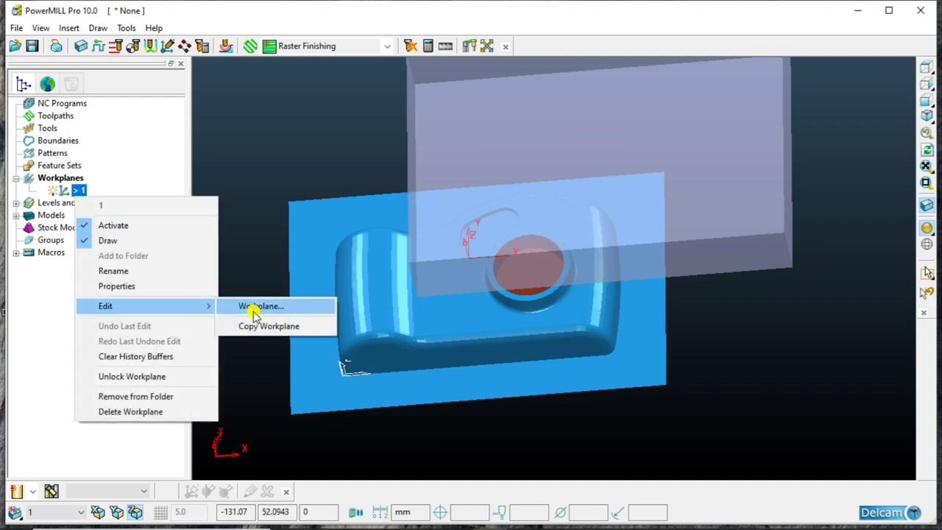
Step: In the workplane editor, set the angle to 90 and rotate workplane 1 three times about X
{"action": "left_click", "coordinate": [253, 307]}
{"action": "scroll", "coordinate": [500, 186], "scroll_direction": "up", "scroll_amount": 3}
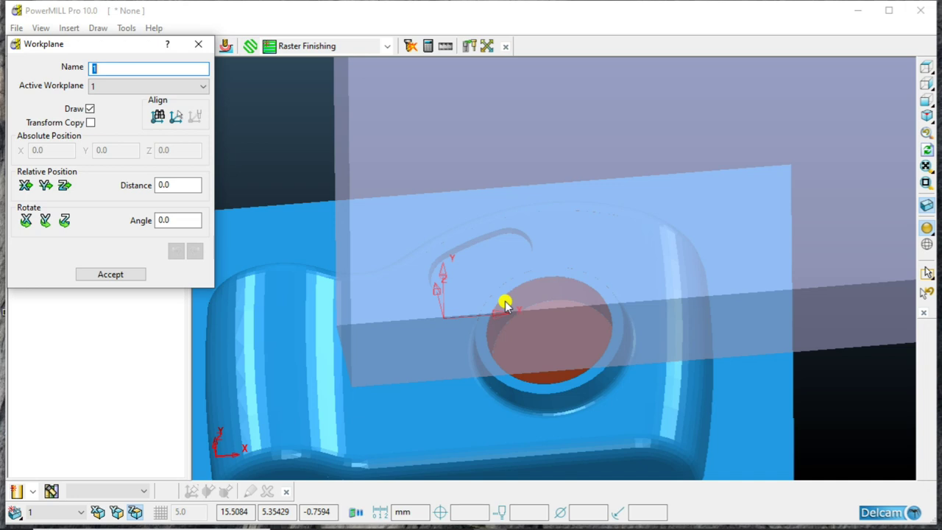
{"action": "scroll", "coordinate": [545, 280], "scroll_direction": "down", "scroll_amount": 2}
{"action": "left_click", "coordinate": [159, 219]}
{"action": "type", "text": "90"}
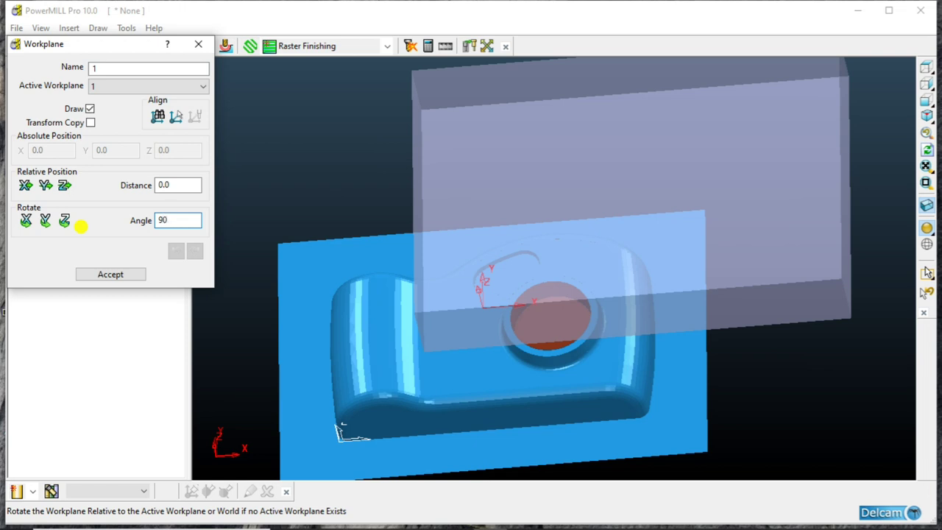
{"action": "left_click", "coordinate": [24, 220]}
{"action": "left_click", "coordinate": [24, 220]}
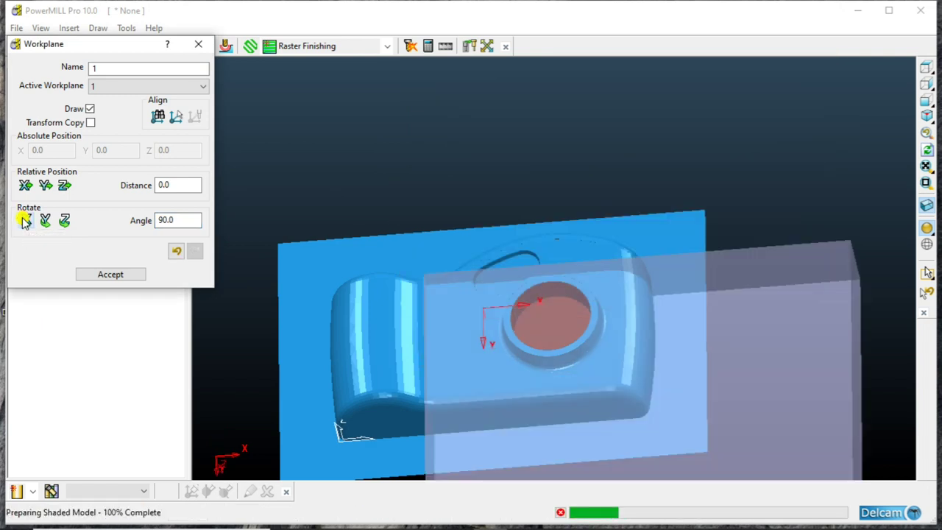
{"action": "left_click", "coordinate": [24, 220]}
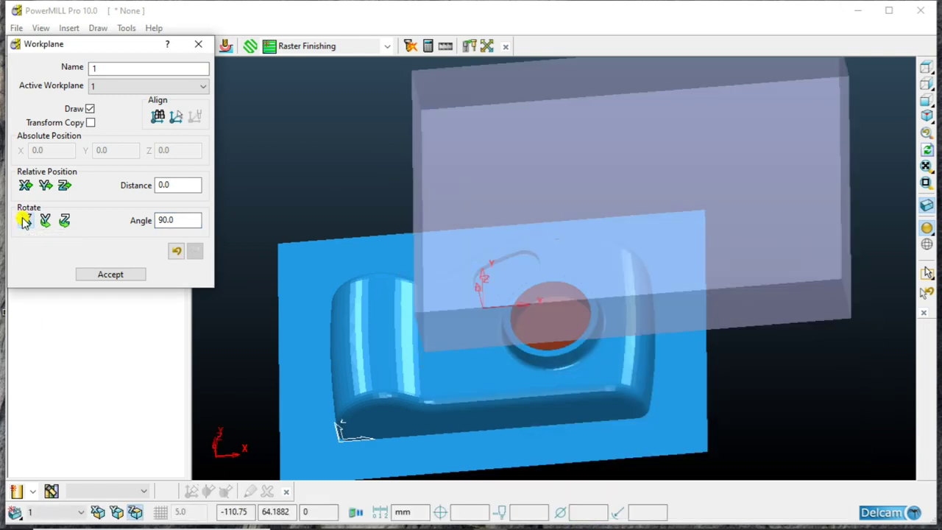
Step: Turn workplane 1 four 90° steps about its Z axis and accept the edit
{"action": "middle_click_drag", "start_coordinate": [475, 282], "coordinate": [378, 299]}
{"action": "scroll", "coordinate": [467, 276], "scroll_direction": "up", "scroll_amount": 2}
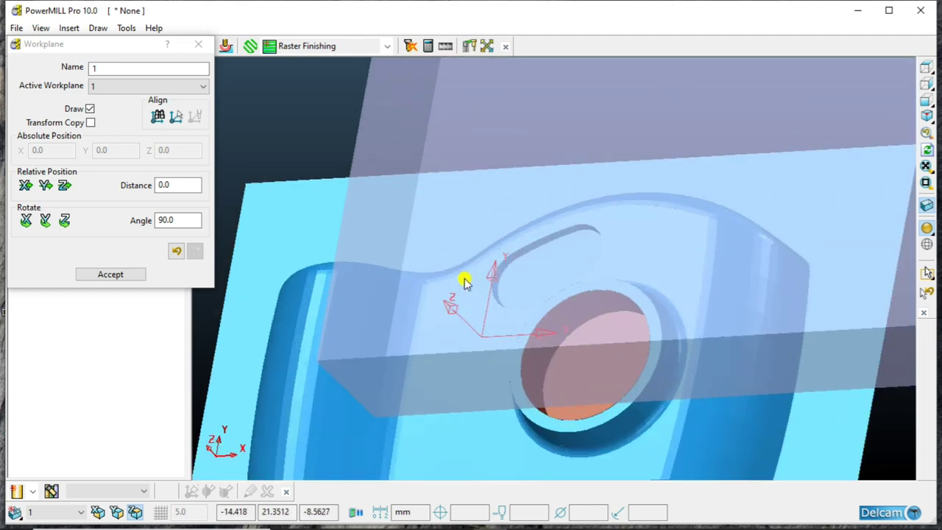
{"action": "scroll", "coordinate": [464, 282], "scroll_direction": "up", "scroll_amount": 2}
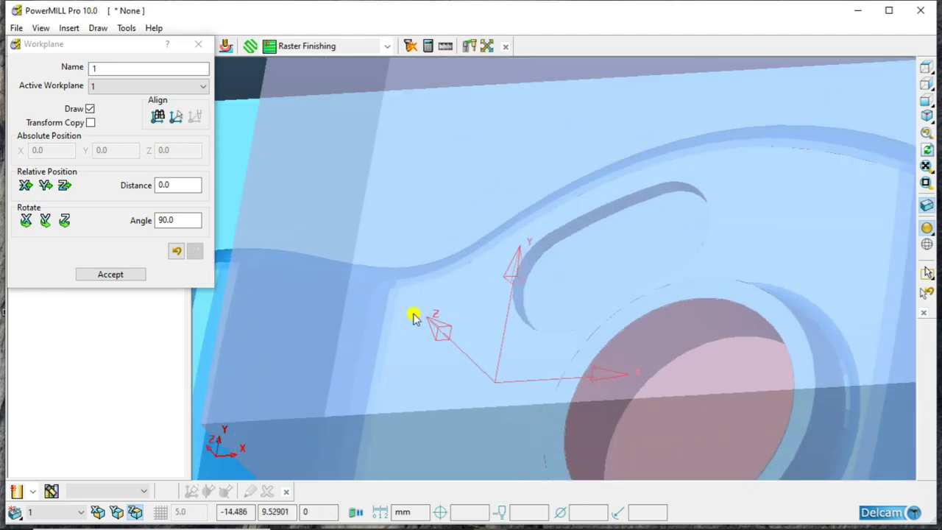
{"action": "scroll", "coordinate": [444, 343], "scroll_direction": "down", "scroll_amount": 2}
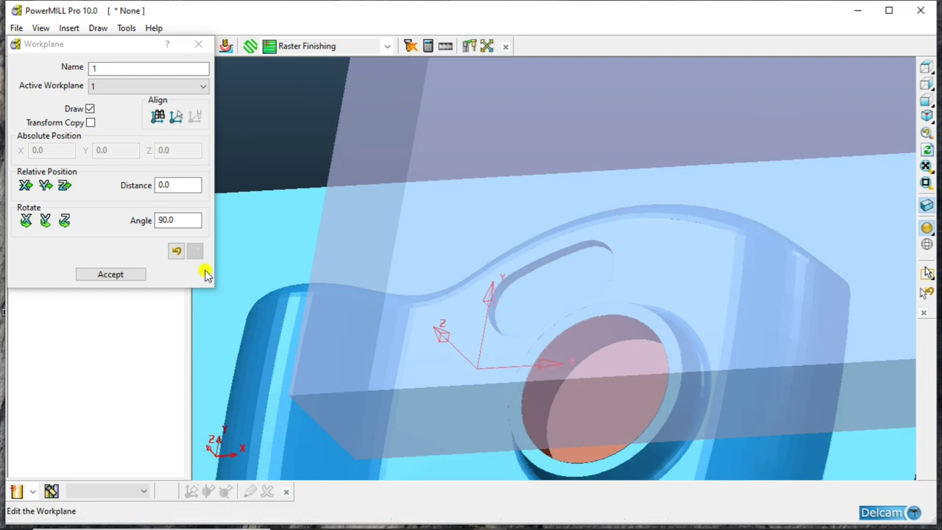
{"action": "left_click", "coordinate": [66, 221]}
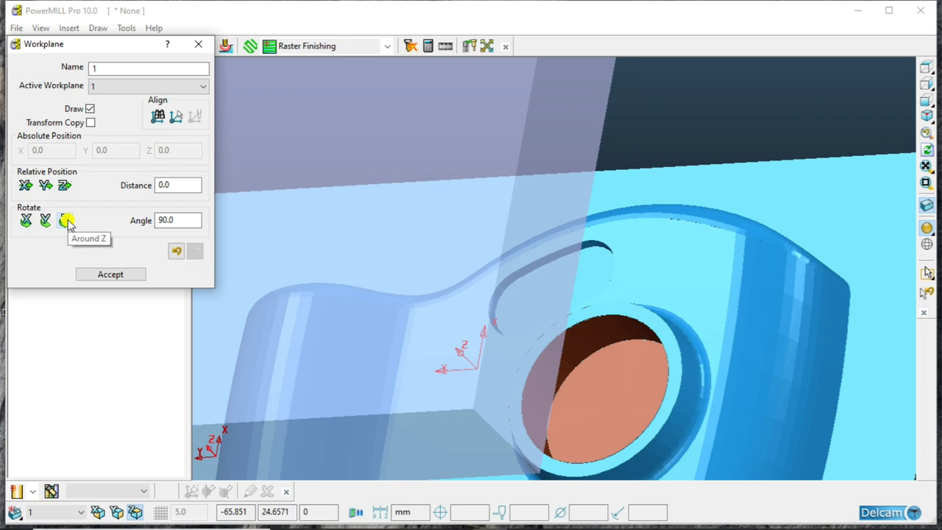
{"action": "left_click", "coordinate": [66, 221]}
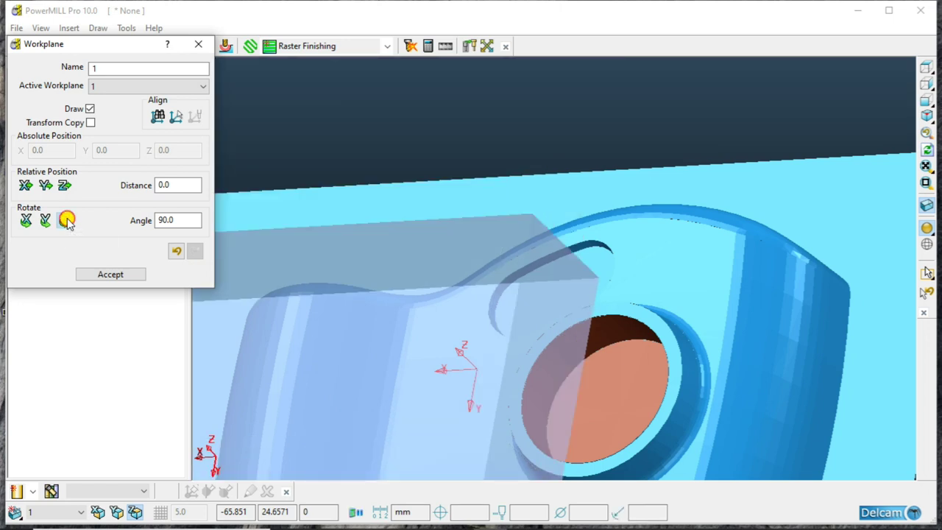
{"action": "left_click", "coordinate": [66, 221]}
{"action": "left_click", "coordinate": [66, 221]}
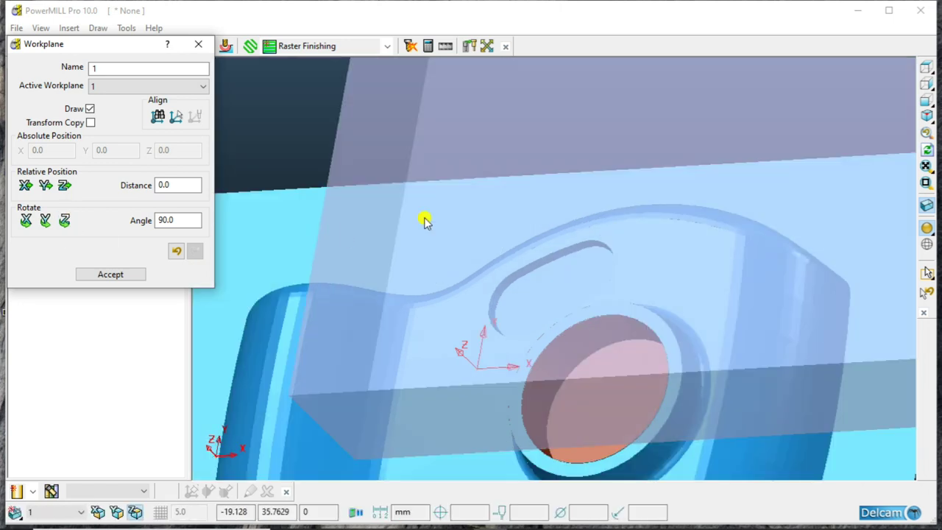
{"action": "scroll", "coordinate": [425, 218], "scroll_direction": "down", "scroll_amount": 3}
{"action": "scroll", "coordinate": [469, 244], "scroll_direction": "down", "scroll_amount": 3}
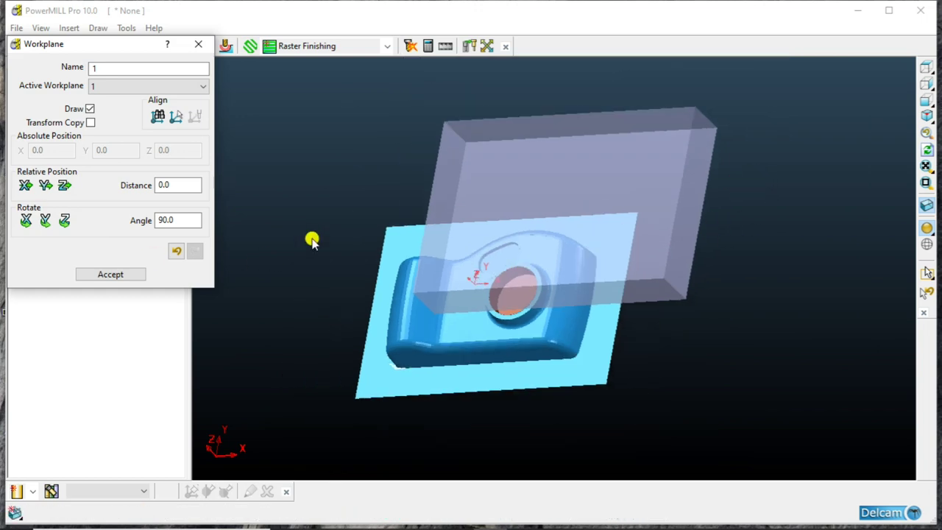
{"action": "scroll", "coordinate": [563, 273], "scroll_direction": "up", "scroll_amount": 2}
{"action": "mouse_move", "coordinate": [313, 283]}
{"action": "middle_mouse_down"}
{"action": "mouse_move", "coordinate": [390, 263]}
{"action": "mouse_move", "coordinate": [399, 248]}
{"action": "middle_mouse_up"}
{"action": "left_click", "coordinate": [110, 273]}
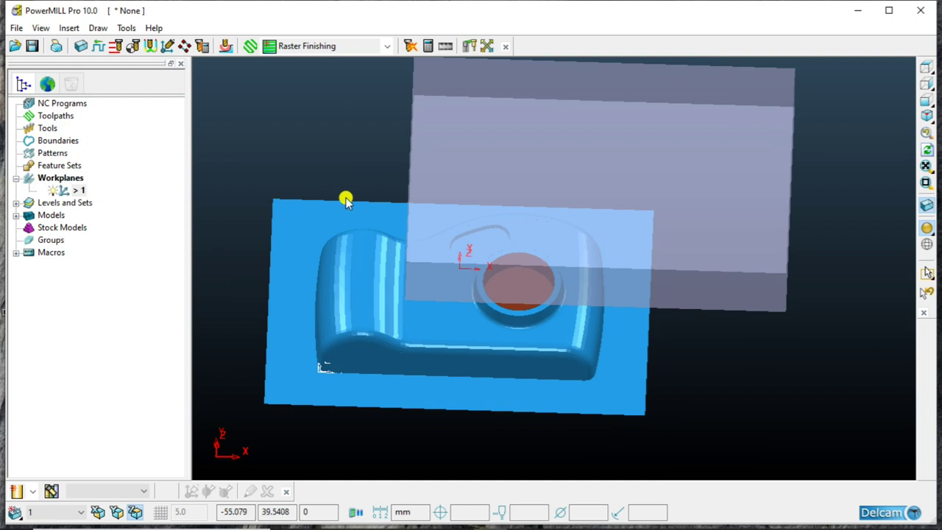
{"action": "scroll", "coordinate": [344, 200], "scroll_direction": "down", "scroll_amount": 2}
{"action": "scroll", "coordinate": [356, 134], "scroll_direction": "up", "scroll_amount": 2}
Step: Recalculate the stock block from the model in workplane 1 (180 × 120 × 30.8 mm) and accept it
{"action": "mouse_move", "coordinate": [740, 202]}
{"action": "middle_mouse_down"}
{"action": "mouse_move", "coordinate": [777, 191]}
{"action": "mouse_move", "coordinate": [704, 200]}
{"action": "middle_mouse_up"}
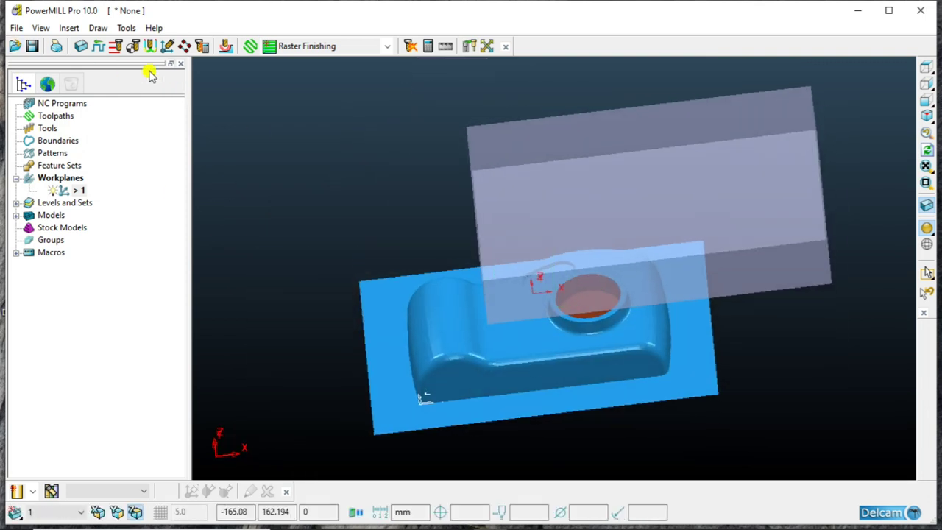
{"action": "left_click", "coordinate": [80, 46]}
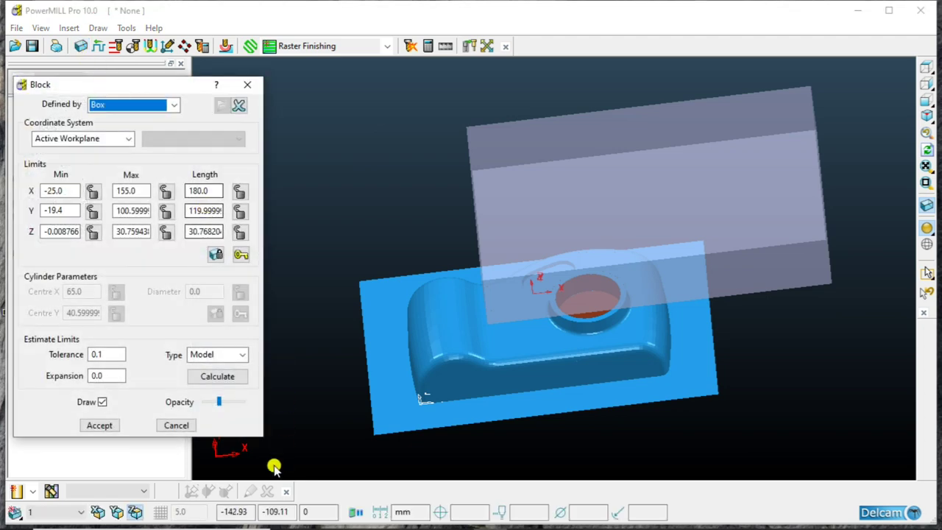
{"action": "left_click", "coordinate": [217, 377]}
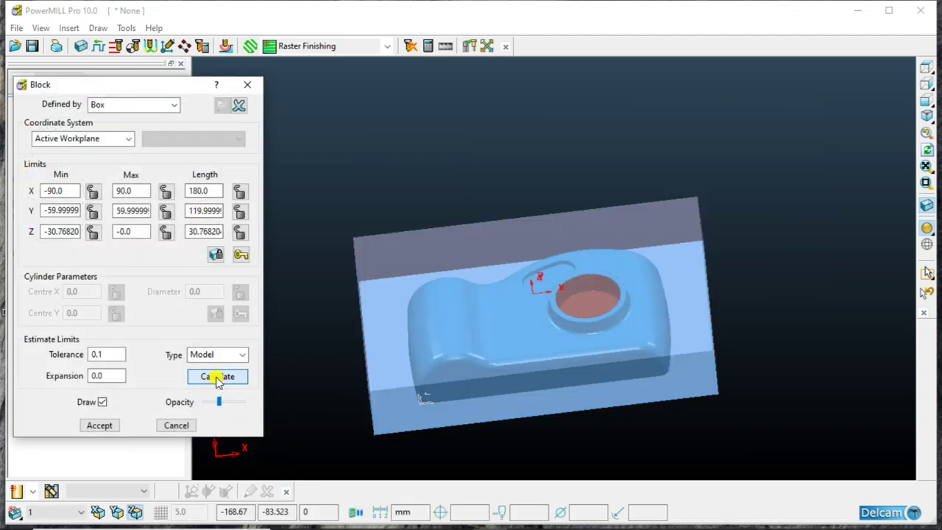
{"action": "mouse_move", "coordinate": [687, 326]}
{"action": "middle_mouse_down"}
{"action": "mouse_move", "coordinate": [687, 210]}
{"action": "mouse_move", "coordinate": [668, 163]}
{"action": "mouse_move", "coordinate": [616, 272]}
{"action": "mouse_move", "coordinate": [621, 401]}
{"action": "middle_mouse_up"}
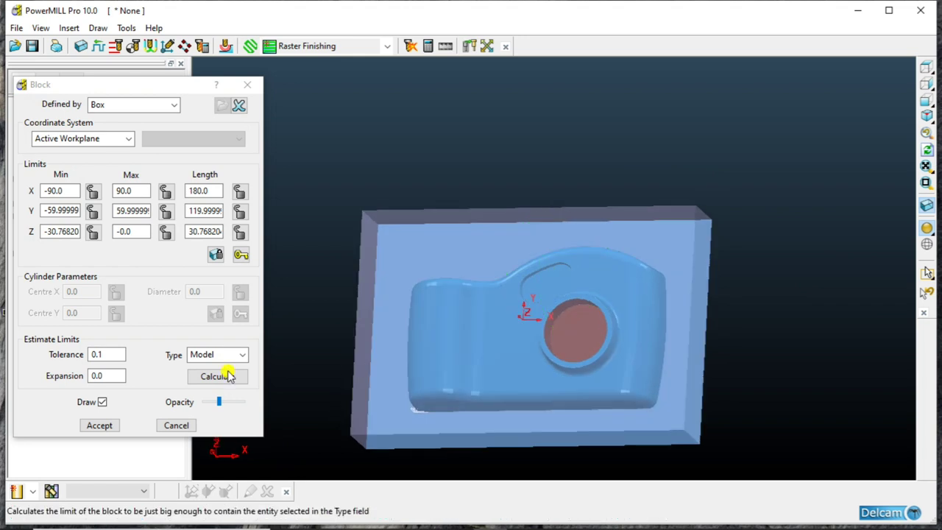
{"action": "left_click", "coordinate": [98, 427]}
{"action": "mouse_move", "coordinate": [471, 263]}
{"action": "middle_mouse_down"}
{"action": "mouse_move", "coordinate": [608, 328]}
{"action": "mouse_move", "coordinate": [605, 248]}
{"action": "mouse_move", "coordinate": [539, 286]}
{"action": "middle_mouse_up"}
{"action": "scroll", "coordinate": [539, 287], "scroll_direction": "up", "scroll_amount": 3}
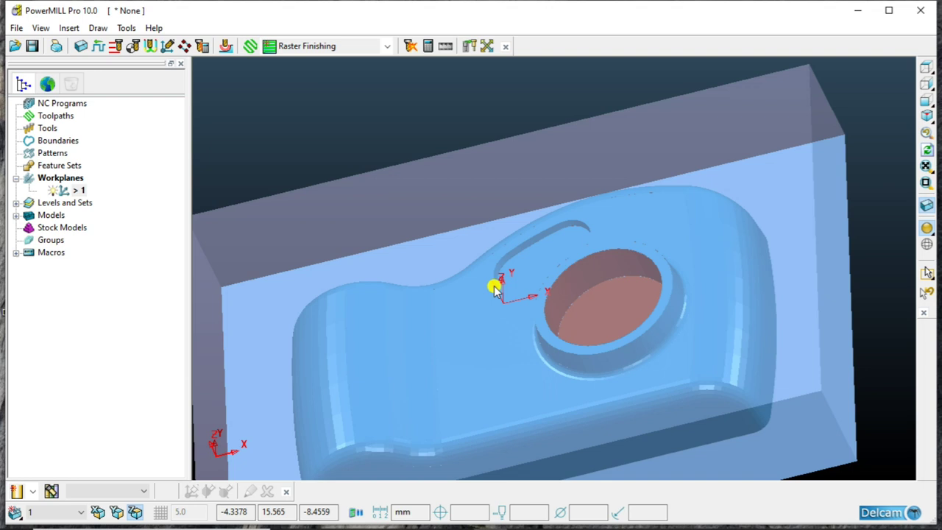
{"action": "scroll", "coordinate": [499, 317], "scroll_direction": "down", "scroll_amount": 2}
{"action": "scroll", "coordinate": [498, 348], "scroll_direction": "down", "scroll_amount": 2}
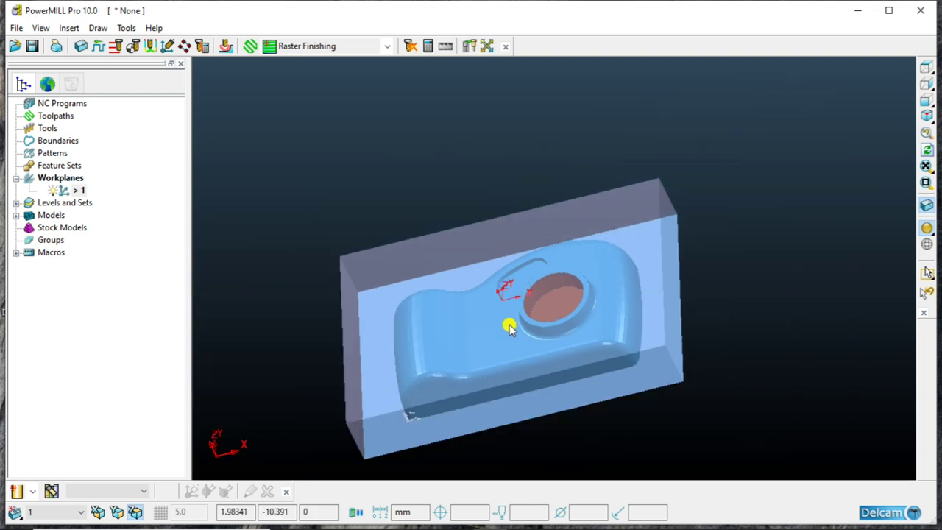
{"action": "mouse_move", "coordinate": [522, 353]}
{"action": "middle_mouse_down"}
{"action": "mouse_move", "coordinate": [547, 353]}
{"action": "mouse_move", "coordinate": [447, 353]}
{"action": "middle_mouse_up"}
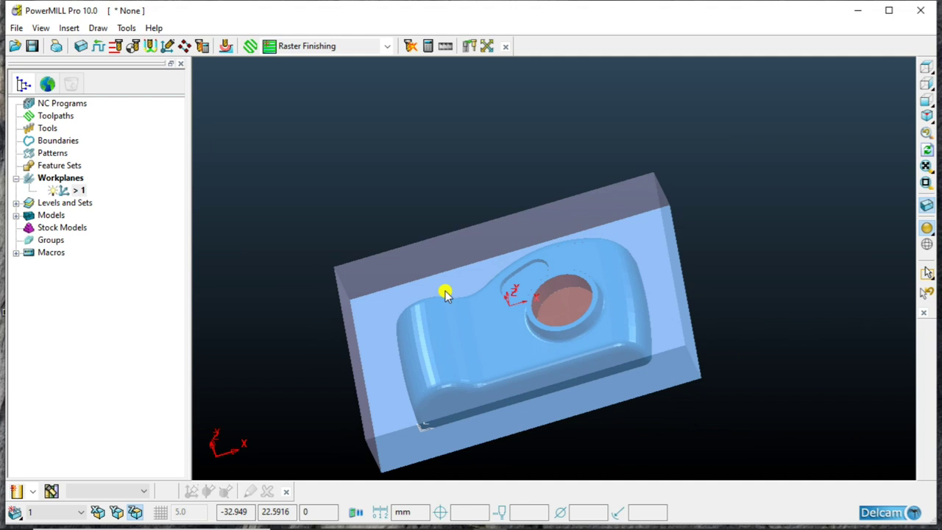
Step: Choose the Offset AreaClear Model strategy and create a 25 mm end mill tool
{"action": "left_click", "coordinate": [386, 45]}
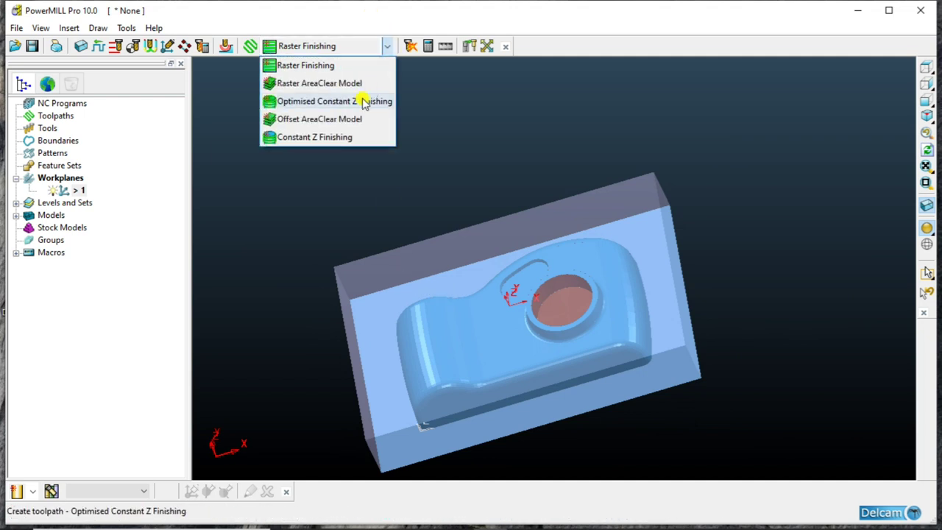
{"action": "left_click", "coordinate": [326, 119]}
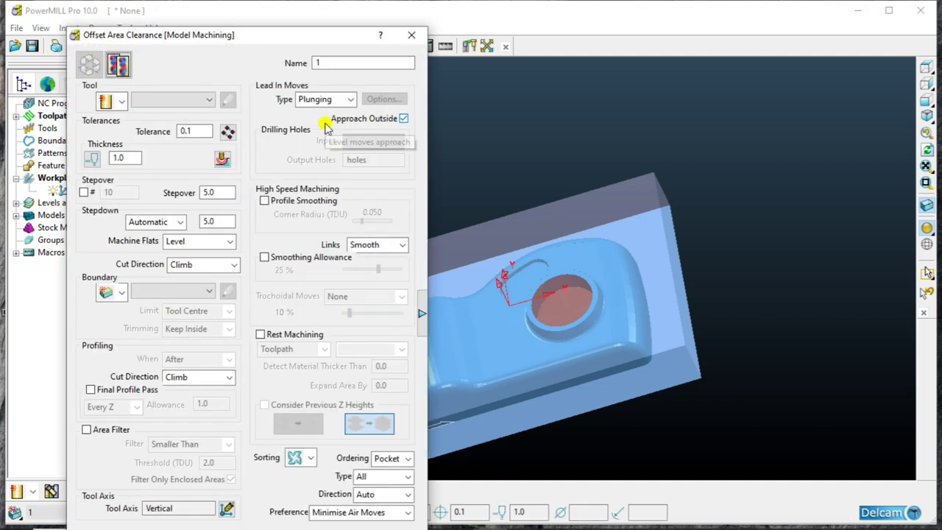
{"action": "left_click", "coordinate": [121, 101]}
{"action": "left_click", "coordinate": [105, 126]}
{"action": "type", "text": "25"}
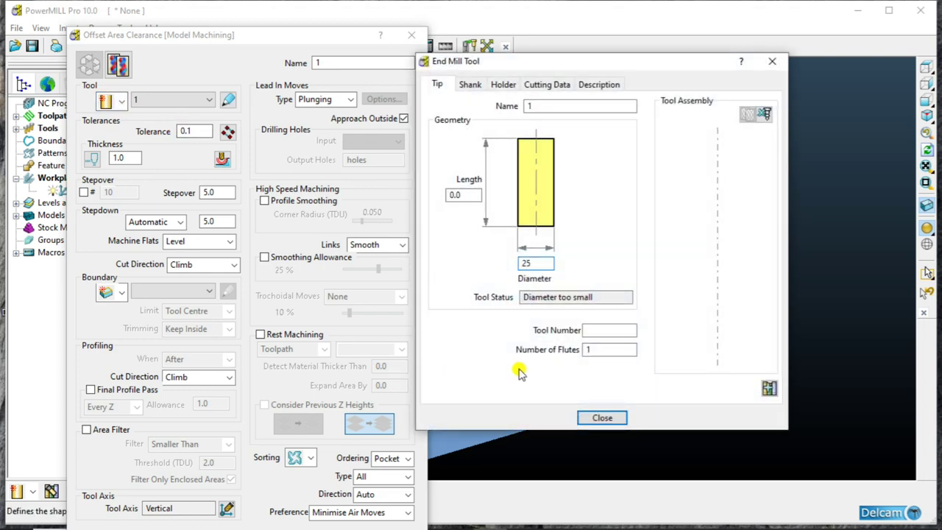
{"action": "left_click", "coordinate": [600, 427]}
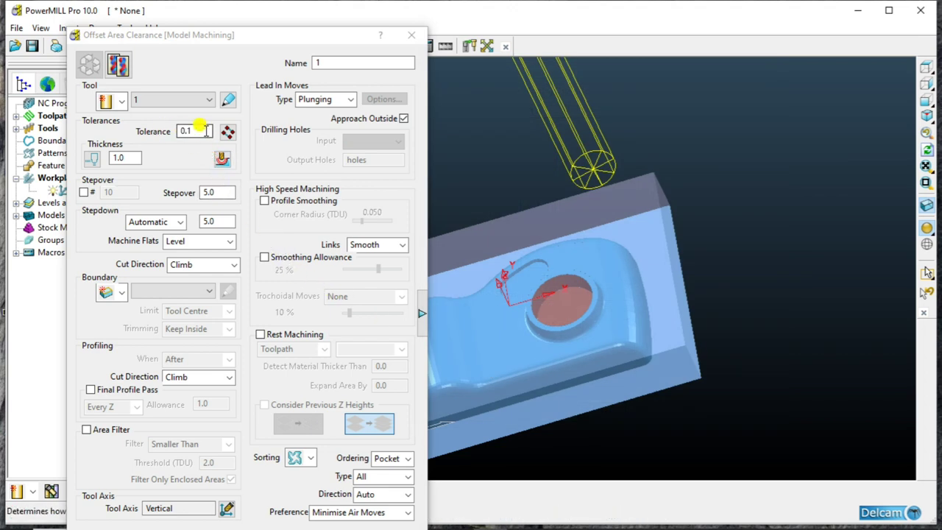
Step: Set the roughing thickness allowance to 0.3 mm
{"action": "left_click", "coordinate": [228, 131]}
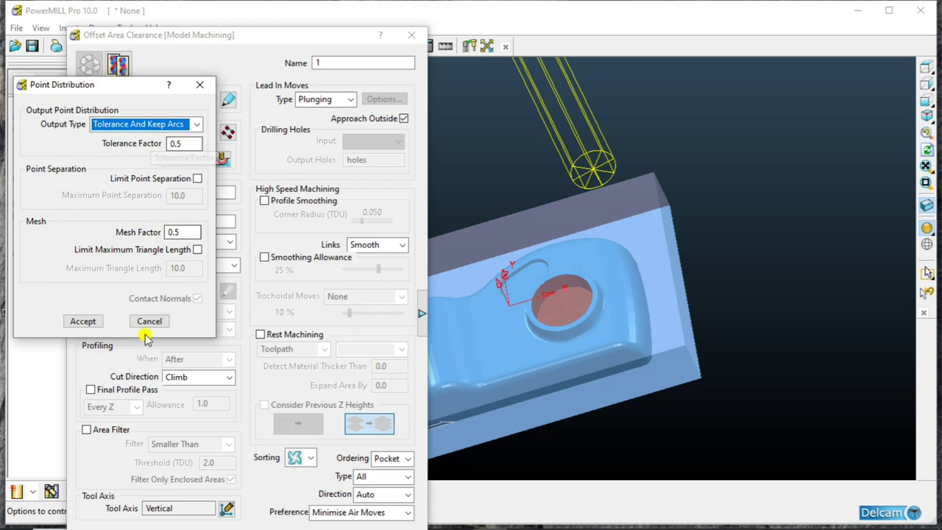
{"action": "left_click", "coordinate": [82, 321]}
{"action": "double_click", "coordinate": [127, 156]}
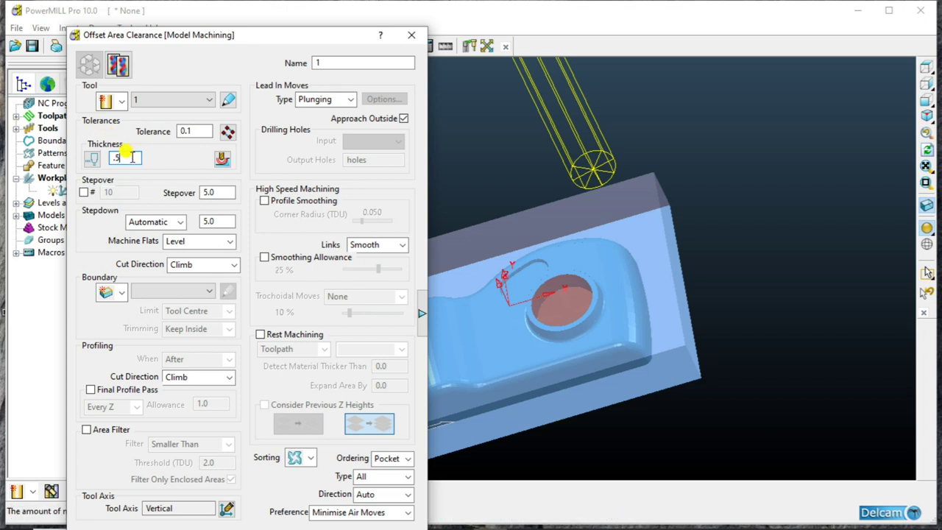
{"action": "type", "text": "3"}
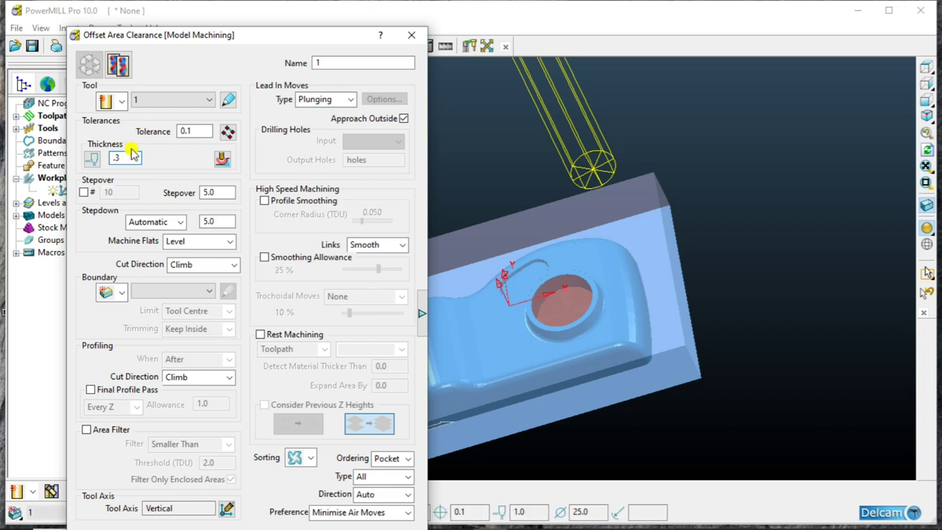
{"action": "left_click", "coordinate": [215, 191]}
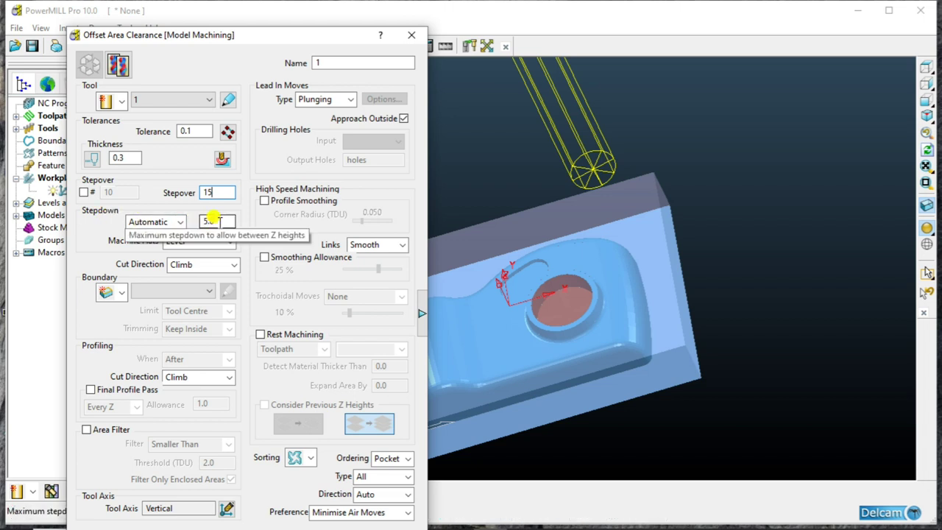
Step: Set stepdown 0.3, Machine Flats Off, and both cut directions to Any
{"action": "double_click", "coordinate": [201, 220]}
{"action": "key", "text": "BackSpace"}
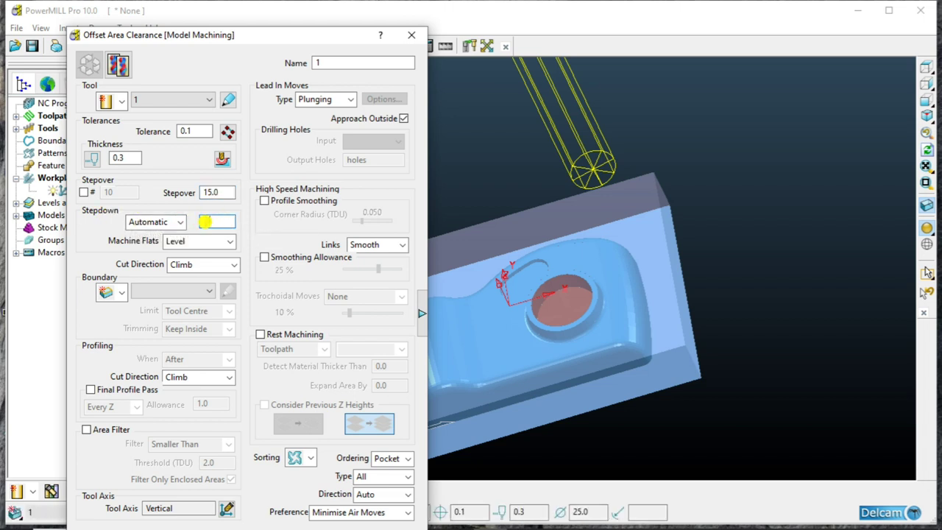
{"action": "type", "text": "5"}
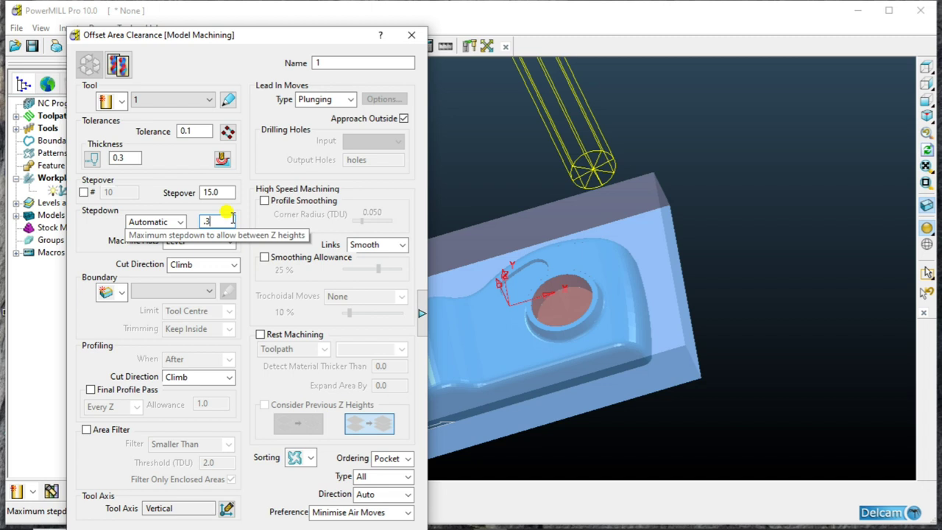
{"action": "left_click", "coordinate": [195, 248]}
{"action": "left_click", "coordinate": [180, 278]}
{"action": "left_click", "coordinate": [180, 266]}
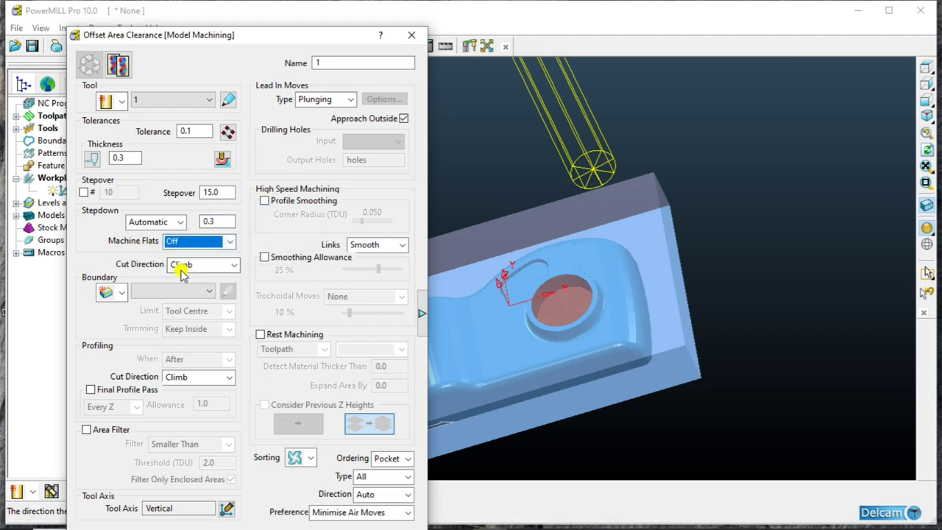
{"action": "left_click", "coordinate": [181, 277]}
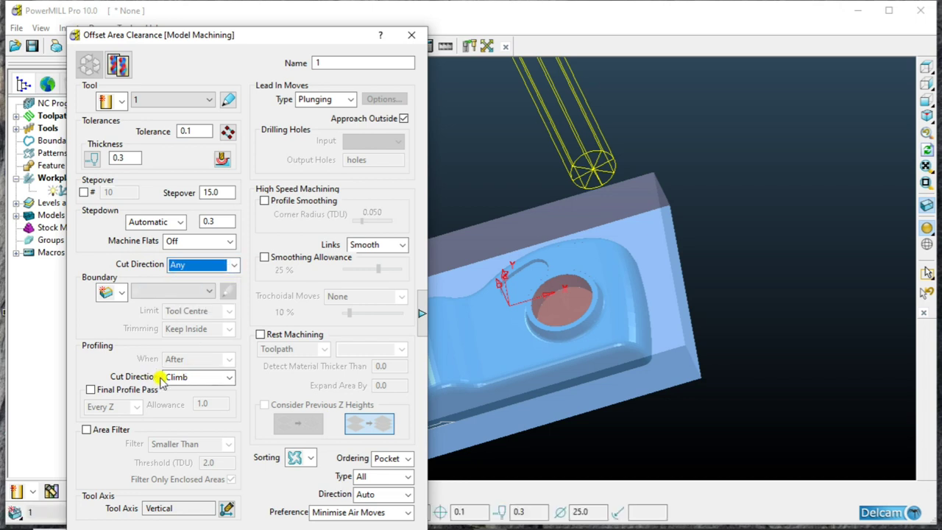
{"action": "left_click", "coordinate": [171, 377]}
{"action": "left_click", "coordinate": [189, 389]}
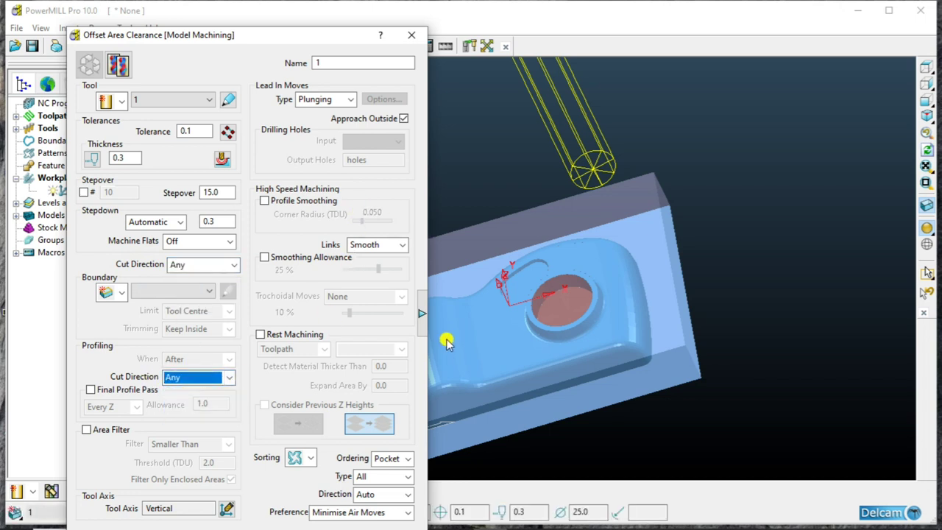
Step: In the expanded settings, untick Approach Outside and Allow Tool Outside Block
{"action": "left_click", "coordinate": [421, 314]}
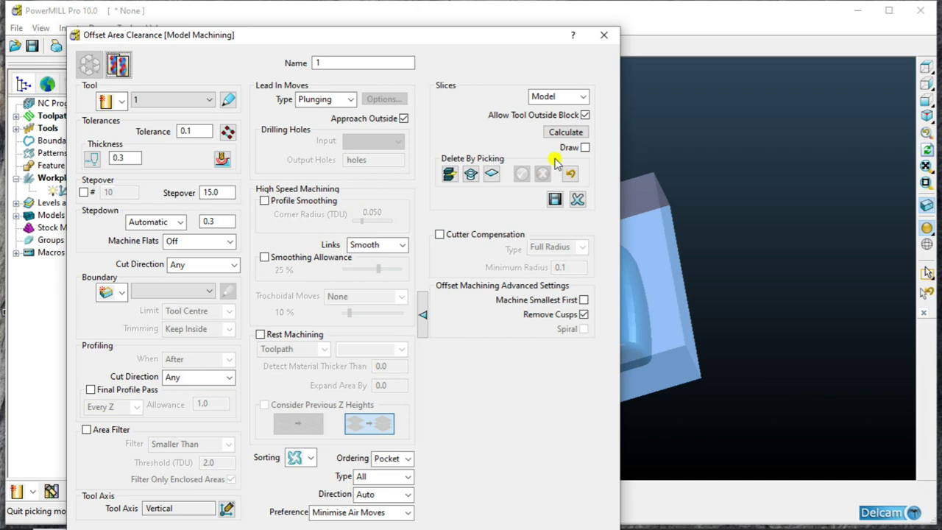
{"action": "scroll", "coordinate": [721, 287], "scroll_direction": "down", "scroll_amount": 2}
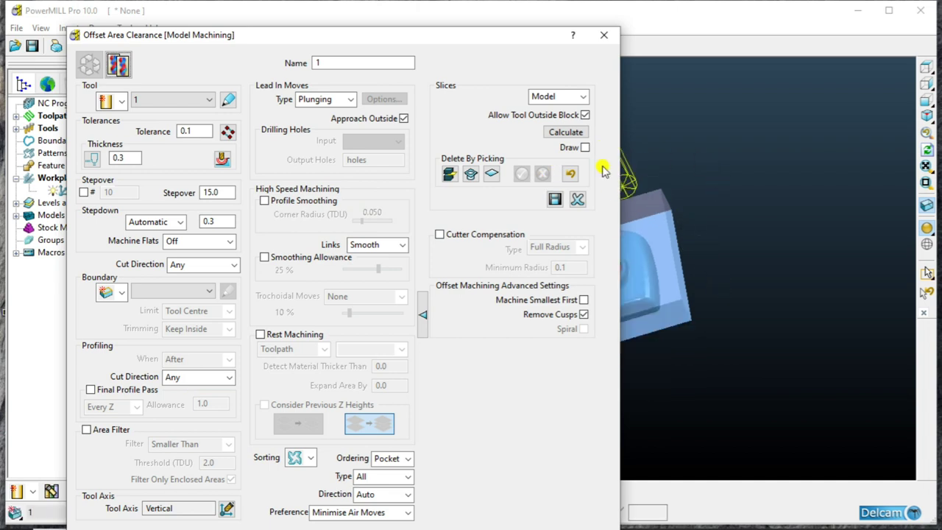
{"action": "left_click_drag", "start_coordinate": [479, 43], "coordinate": [302, 50]}
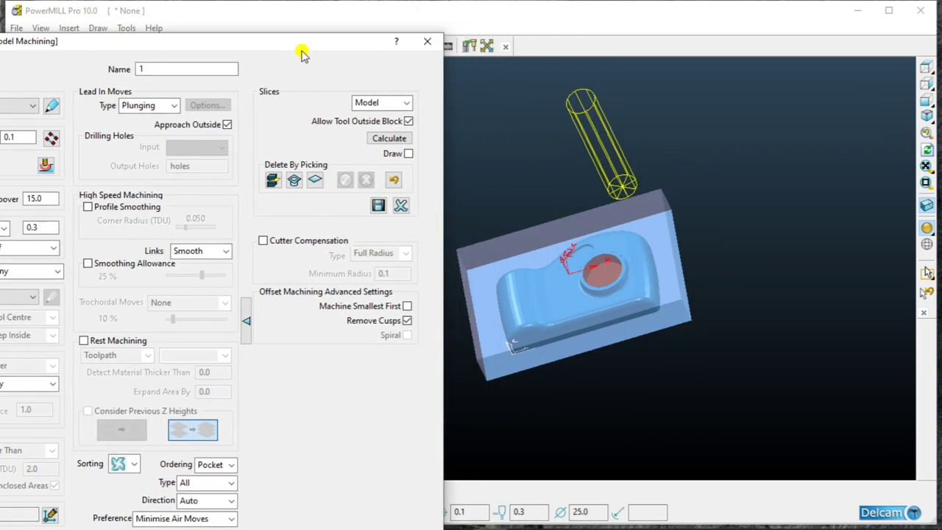
{"action": "scroll", "coordinate": [464, 278], "scroll_direction": "up", "scroll_amount": 1}
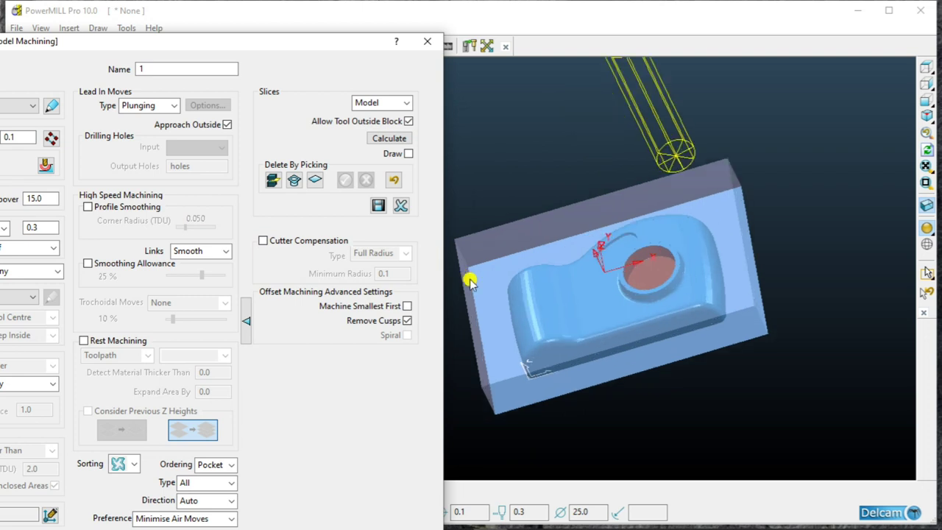
{"action": "left_click", "coordinate": [227, 124]}
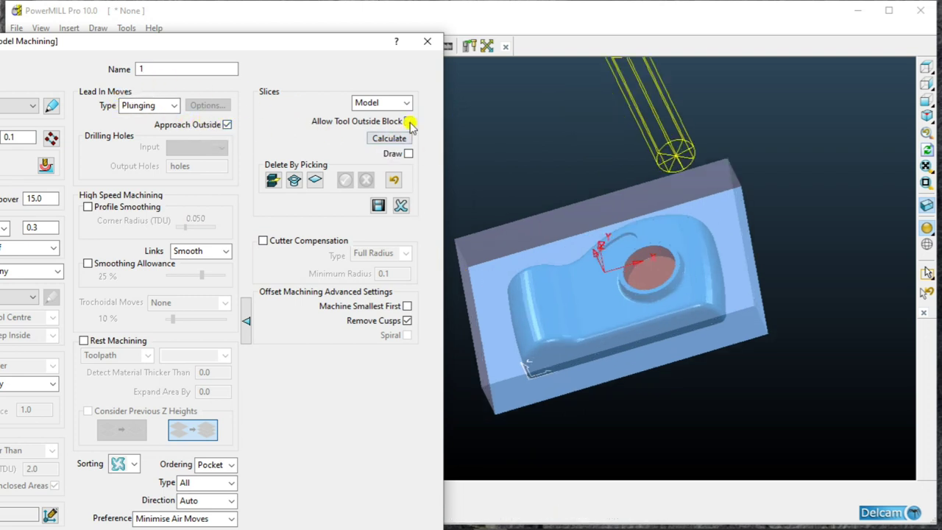
{"action": "left_click", "coordinate": [227, 124]}
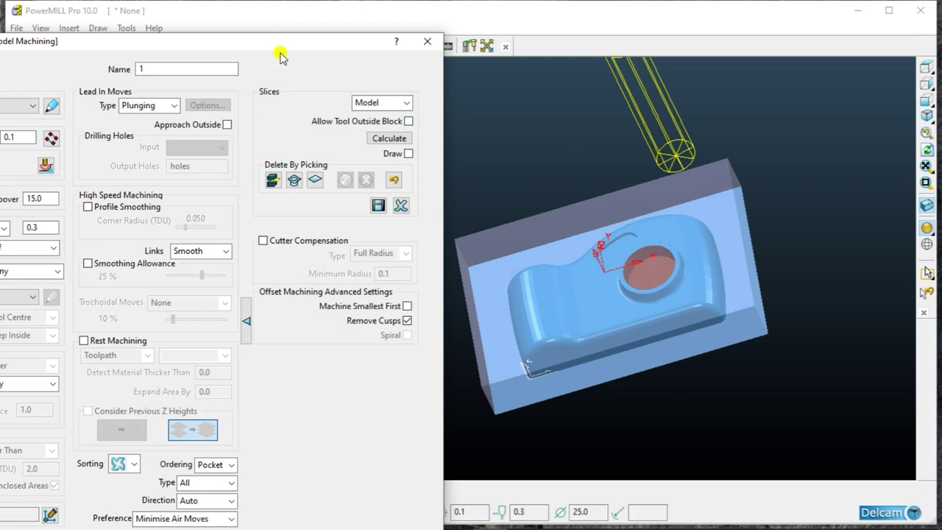
{"action": "left_click_drag", "start_coordinate": [300, 40], "coordinate": [412, 4]}
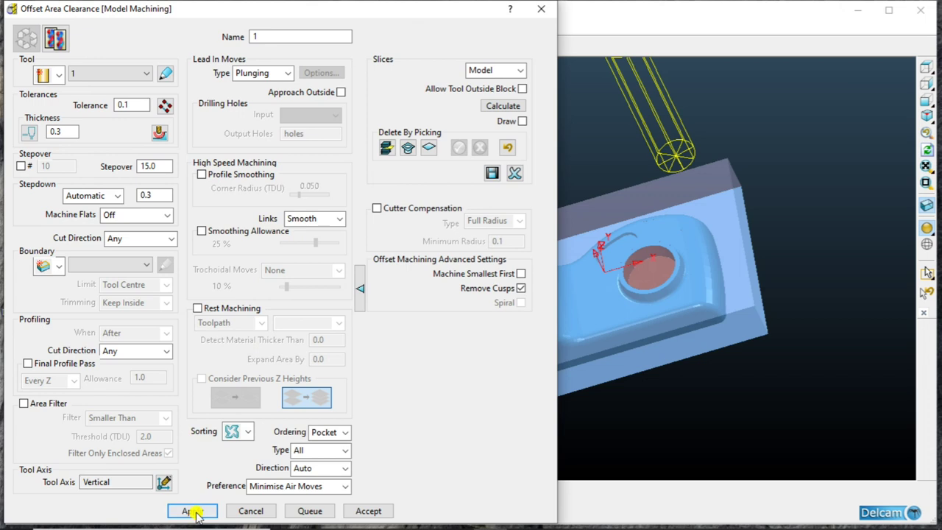
Step: Close the Offset Area Clearance settings once the roughing toolpath is calculated
{"action": "scroll", "coordinate": [735, 269], "scroll_direction": "down", "scroll_amount": 2}
{"action": "scroll", "coordinate": [616, 267], "scroll_direction": "down", "scroll_amount": 3}
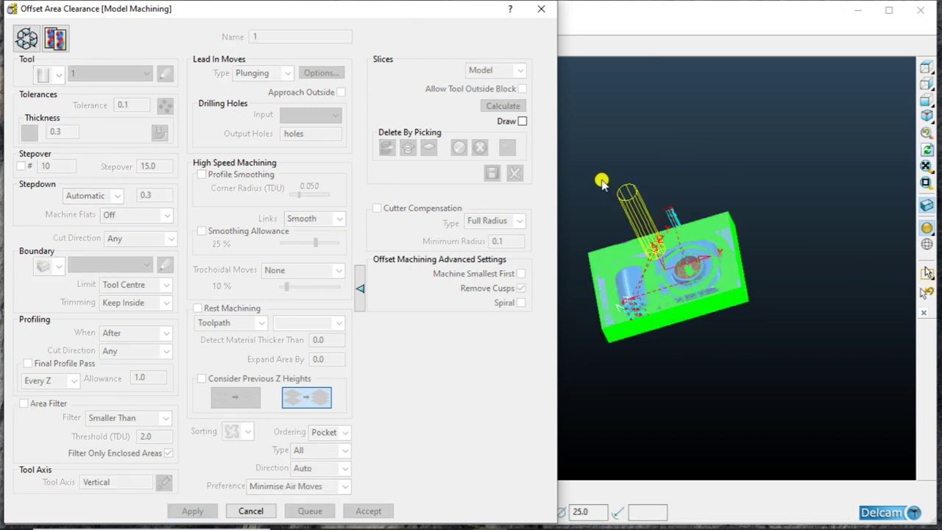
{"action": "scroll", "coordinate": [621, 223], "scroll_direction": "up", "scroll_amount": 1}
{"action": "scroll", "coordinate": [629, 293], "scroll_direction": "up", "scroll_amount": 2}
{"action": "scroll", "coordinate": [738, 316], "scroll_direction": "up", "scroll_amount": 2}
{"action": "scroll", "coordinate": [776, 312], "scroll_direction": "up", "scroll_amount": 2}
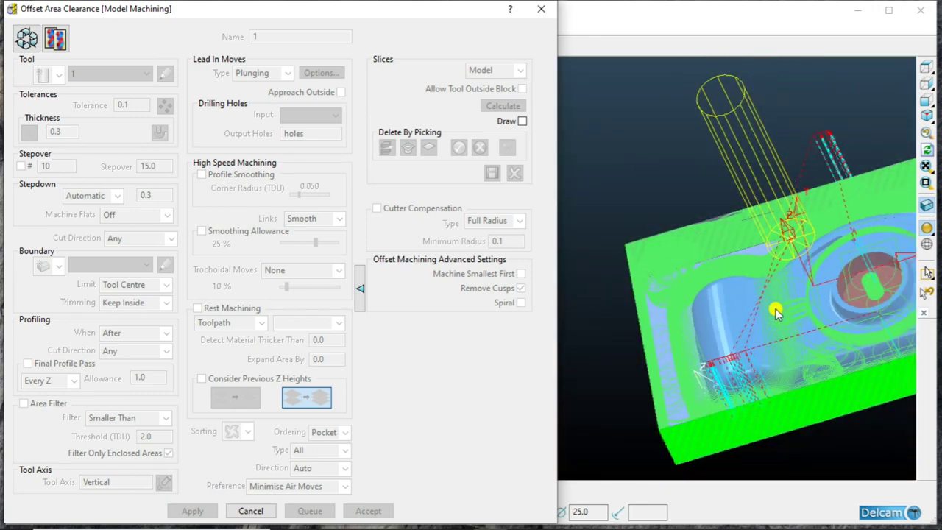
{"action": "left_click", "coordinate": [535, 8]}
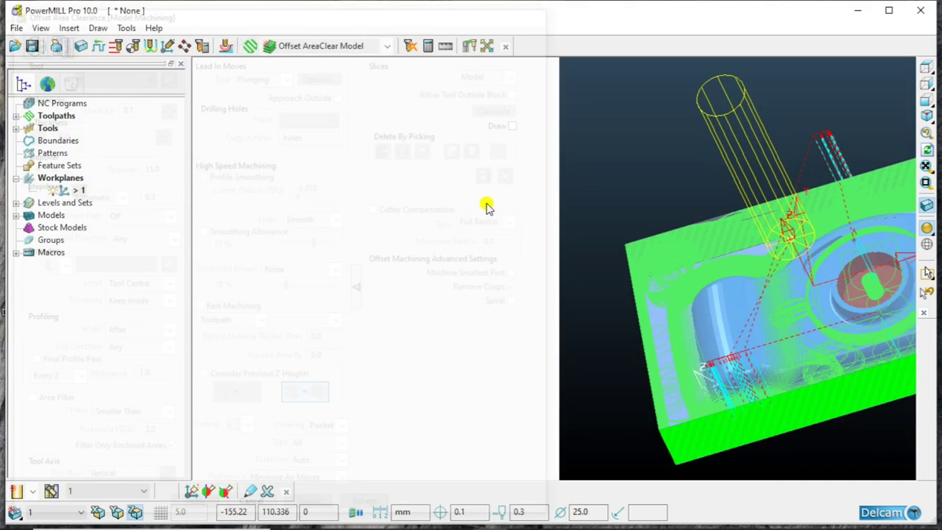
Step: Zoom and orbit to inspect the roughing passes filling the stock block
{"action": "scroll", "coordinate": [415, 307], "scroll_direction": "down", "scroll_amount": 4}
{"action": "scroll", "coordinate": [488, 299], "scroll_direction": "up", "scroll_amount": 1}
{"action": "scroll", "coordinate": [647, 305], "scroll_direction": "up", "scroll_amount": 3}
{"action": "scroll", "coordinate": [647, 306], "scroll_direction": "up", "scroll_amount": 2}
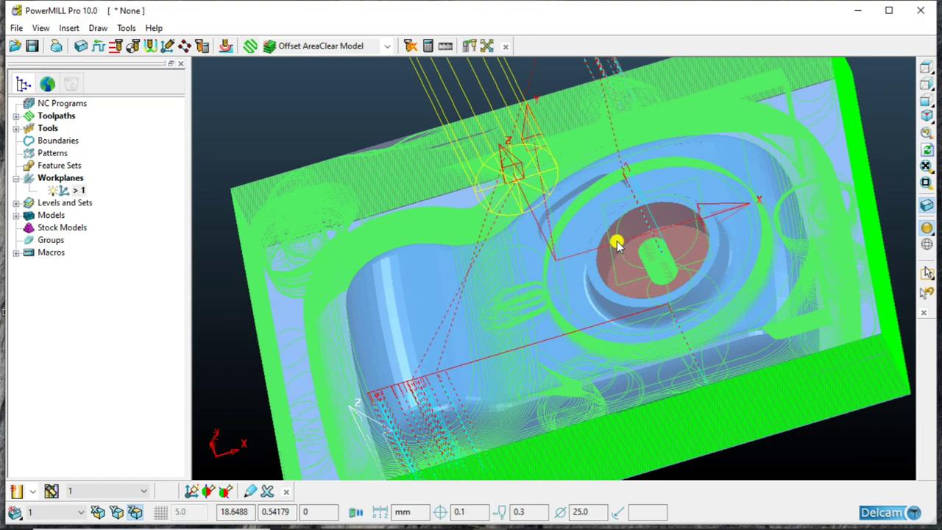
{"action": "scroll", "coordinate": [616, 242], "scroll_direction": "up", "scroll_amount": 1}
{"action": "scroll", "coordinate": [552, 269], "scroll_direction": "down", "scroll_amount": 2}
{"action": "scroll", "coordinate": [532, 286], "scroll_direction": "down", "scroll_amount": 1}
{"action": "mouse_move", "coordinate": [518, 287]}
{"action": "middle_mouse_down"}
{"action": "mouse_move", "coordinate": [508, 160]}
{"action": "mouse_move", "coordinate": [518, 237]}
{"action": "middle_mouse_up"}
{"action": "scroll", "coordinate": [517, 250], "scroll_direction": "up", "scroll_amount": 1}
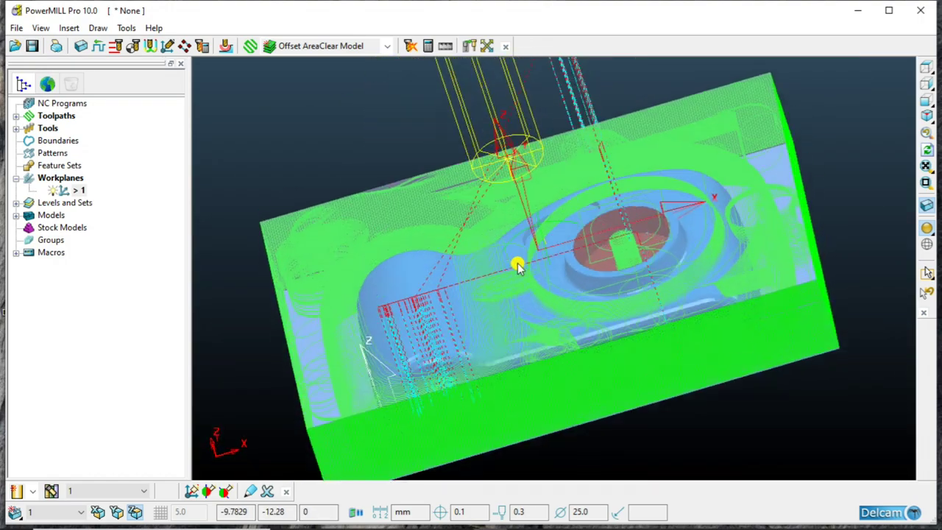
{"action": "scroll", "coordinate": [515, 266], "scroll_direction": "down", "scroll_amount": 2}
{"action": "scroll", "coordinate": [513, 268], "scroll_direction": "down", "scroll_amount": 1}
{"action": "scroll", "coordinate": [521, 249], "scroll_direction": "up", "scroll_amount": 1}
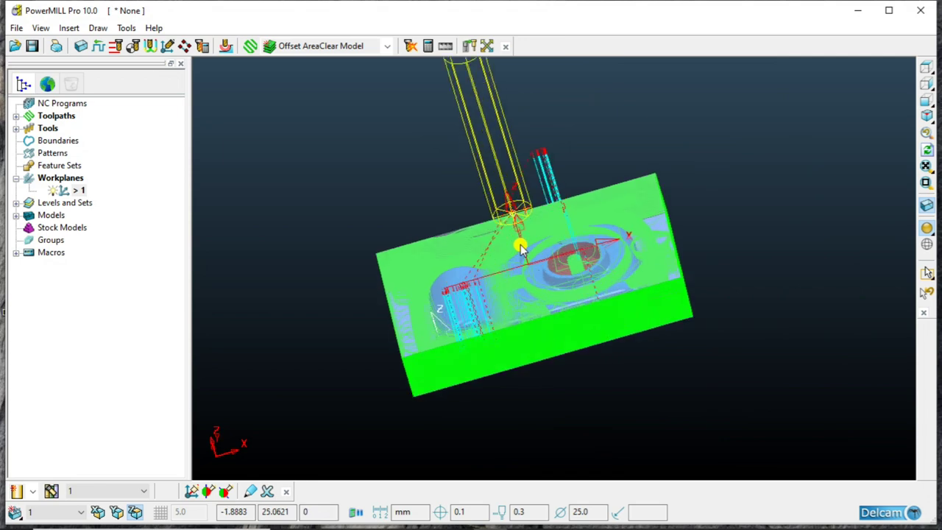
{"action": "scroll", "coordinate": [520, 249], "scroll_direction": "up", "scroll_amount": 2}
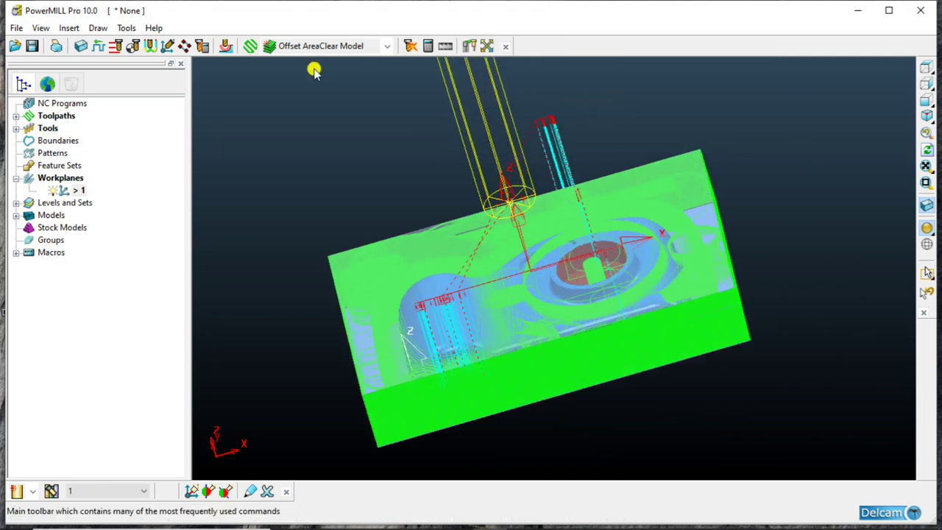
{"action": "scroll", "coordinate": [532, 363], "scroll_direction": "down", "scroll_amount": 1}
{"action": "mouse_move", "coordinate": [532, 363]}
{"action": "middle_mouse_down"}
{"action": "mouse_move", "coordinate": [505, 206]}
{"action": "mouse_move", "coordinate": [498, 244]}
{"action": "mouse_move", "coordinate": [521, 358]}
{"action": "mouse_move", "coordinate": [513, 305]}
{"action": "middle_mouse_up"}
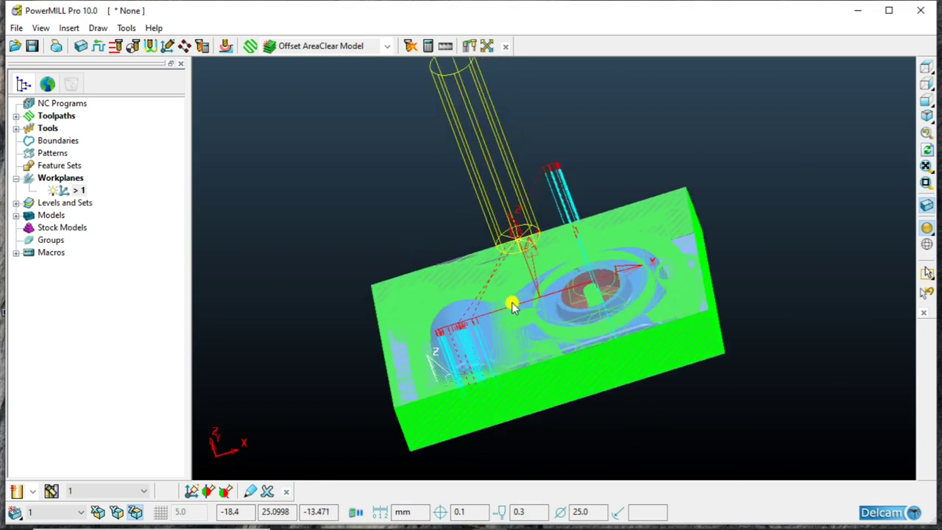
Step: Apply the rapid move heights to the active roughing toolpath
{"action": "left_click", "coordinate": [116, 48]}
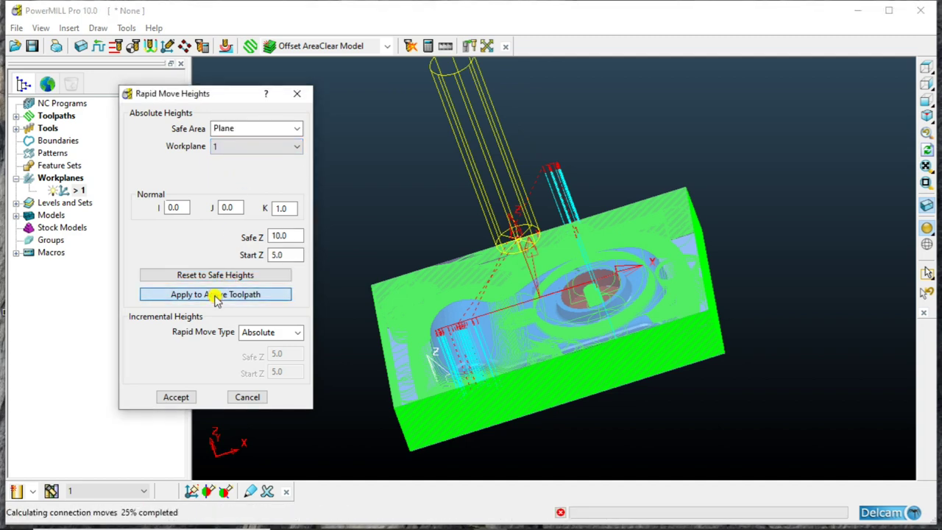
{"action": "left_click", "coordinate": [171, 398]}
{"action": "mouse_move", "coordinate": [545, 364]}
{"action": "middle_mouse_down"}
{"action": "mouse_move", "coordinate": [534, 261]}
{"action": "mouse_move", "coordinate": [547, 346]}
{"action": "middle_mouse_up"}
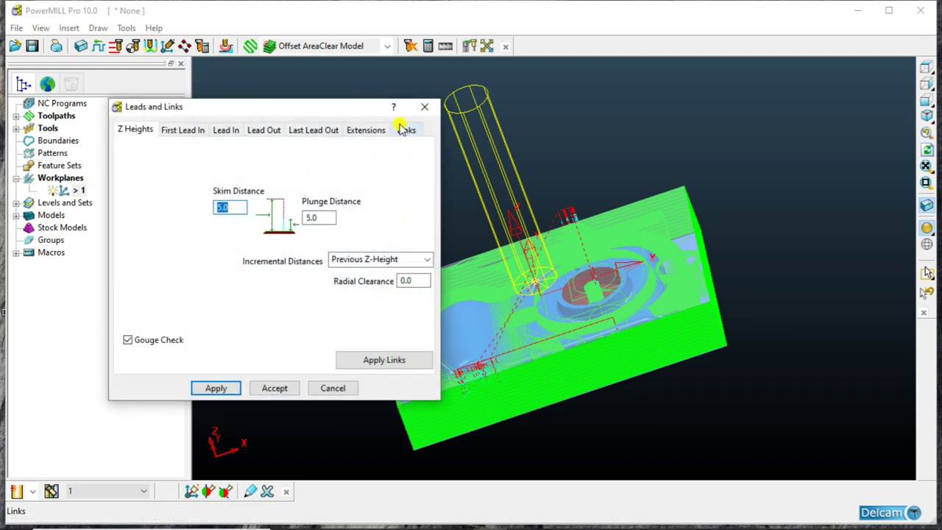
Step: Set the roughing toolpath's long links to Skim and accept
{"action": "left_click", "coordinate": [404, 129]}
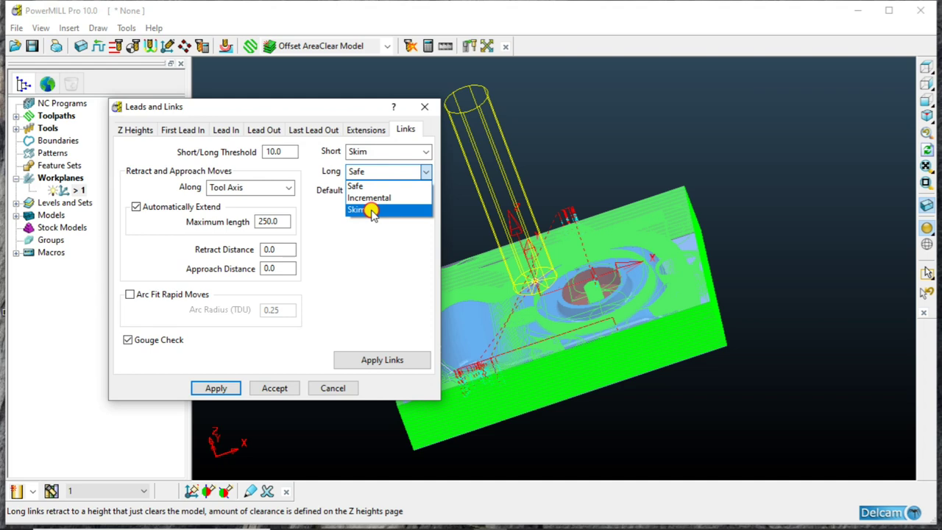
{"action": "left_click", "coordinate": [371, 212]}
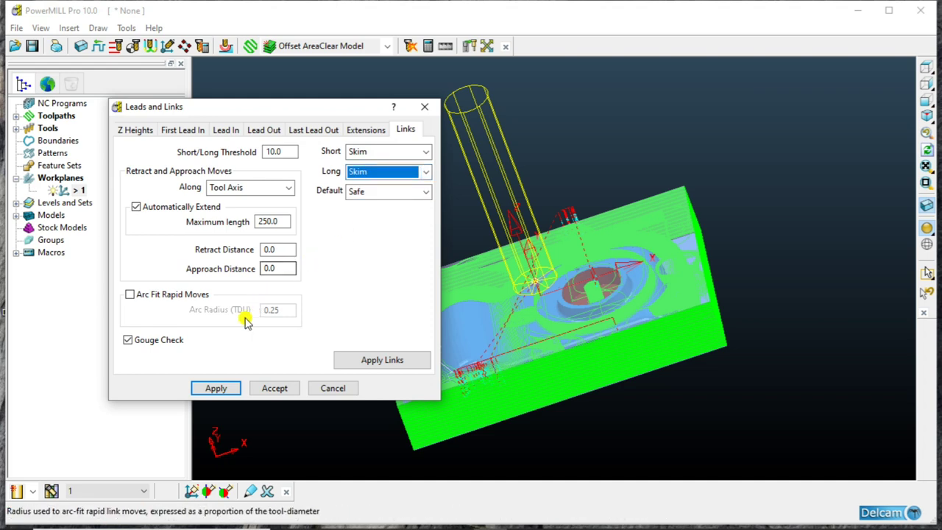
{"action": "left_click", "coordinate": [273, 388]}
{"action": "mouse_move", "coordinate": [623, 341]}
{"action": "middle_mouse_down"}
{"action": "mouse_move", "coordinate": [601, 253]}
{"action": "mouse_move", "coordinate": [573, 269]}
{"action": "mouse_move", "coordinate": [372, 306]}
{"action": "mouse_move", "coordinate": [574, 353]}
{"action": "mouse_move", "coordinate": [622, 422]}
{"action": "middle_mouse_up"}
{"action": "scroll", "coordinate": [622, 422], "scroll_direction": "up", "scroll_amount": 3}
{"action": "middle_click_drag", "start_coordinate": [569, 360], "coordinate": [567, 375]}
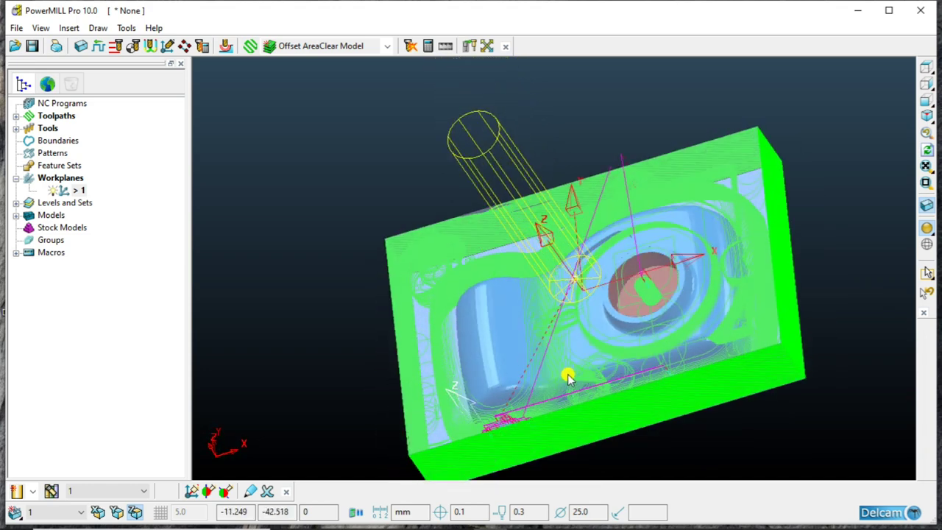
Step: Show the Simulation and Toolpath toolbars from the toolbar list
{"action": "scroll", "coordinate": [568, 374], "scroll_direction": "down", "scroll_amount": 2}
{"action": "scroll", "coordinate": [610, 437], "scroll_direction": "up", "scroll_amount": 1}
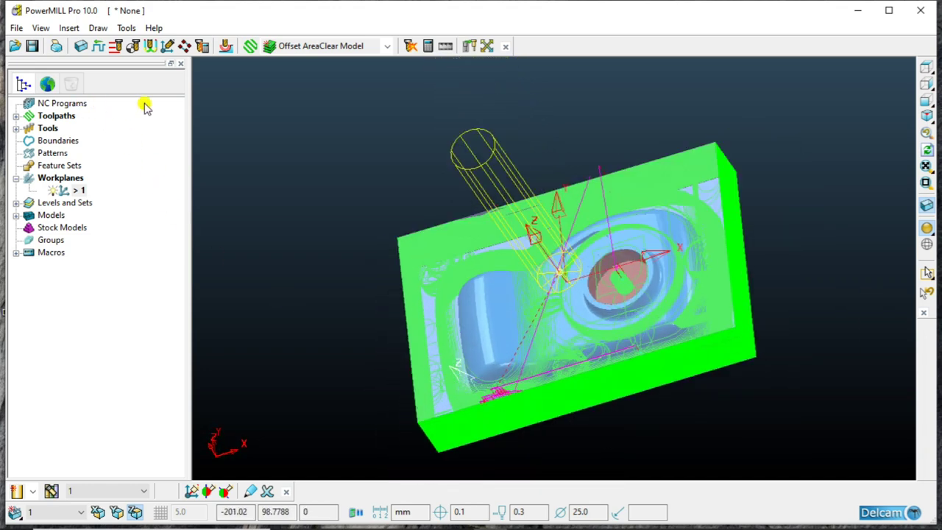
{"action": "right_click", "coordinate": [605, 42]}
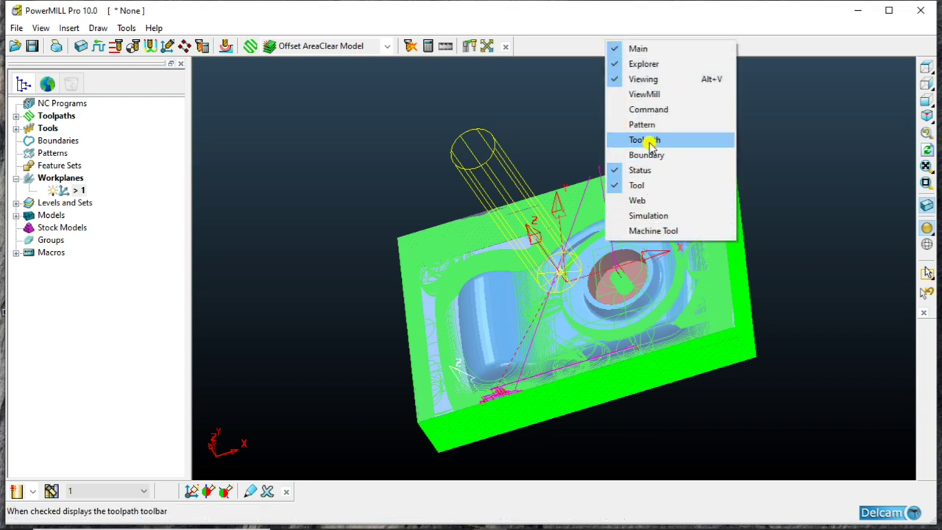
{"action": "left_click", "coordinate": [633, 217]}
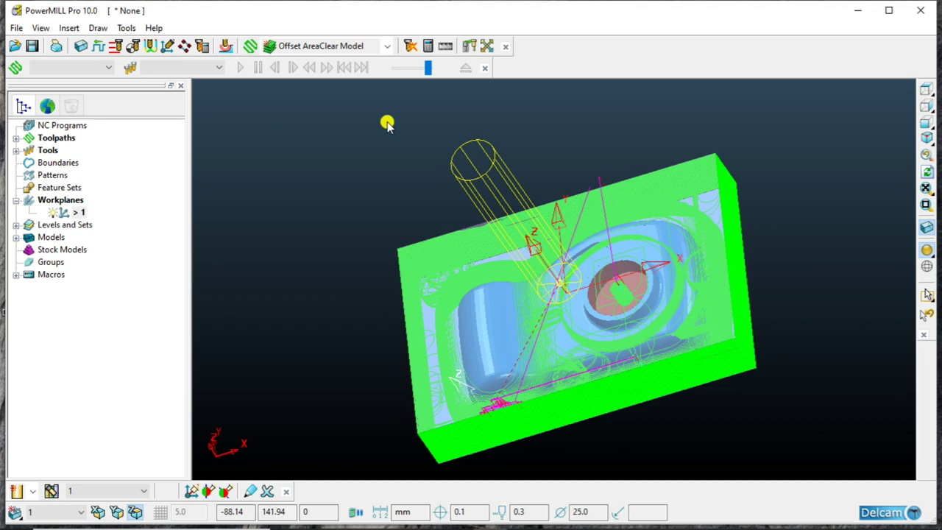
{"action": "right_click", "coordinate": [596, 53]}
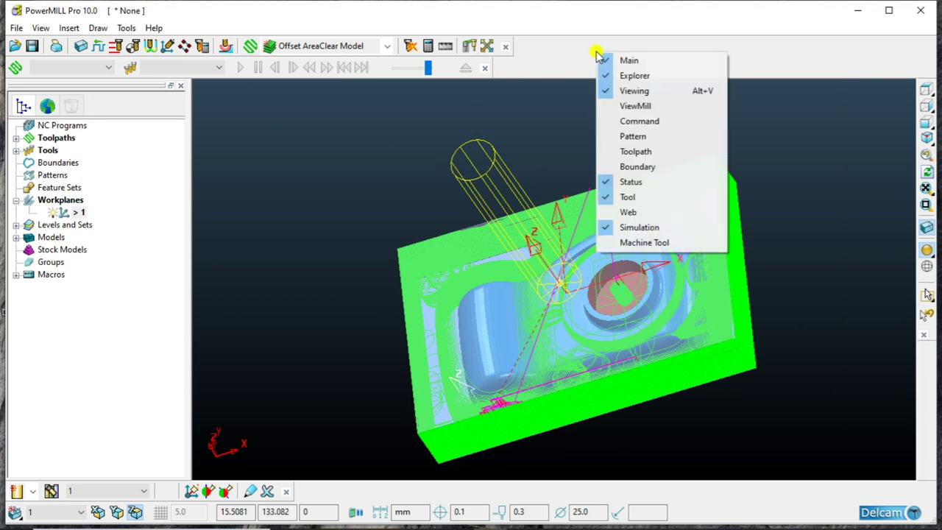
{"action": "left_click", "coordinate": [634, 152]}
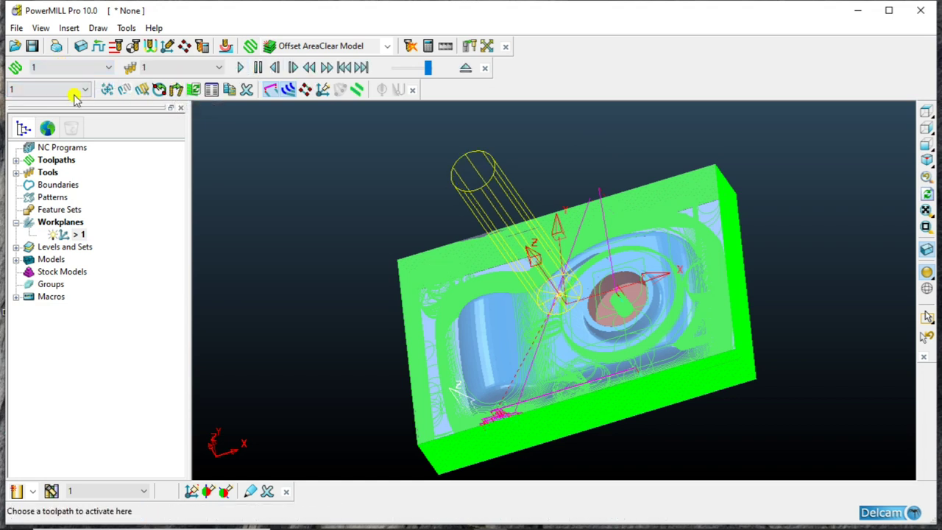
Step: Show the ViewMill toolbar, close the Toolpath toolbar, and switch ViewMill on in shaded mode
{"action": "right_click", "coordinate": [627, 83]}
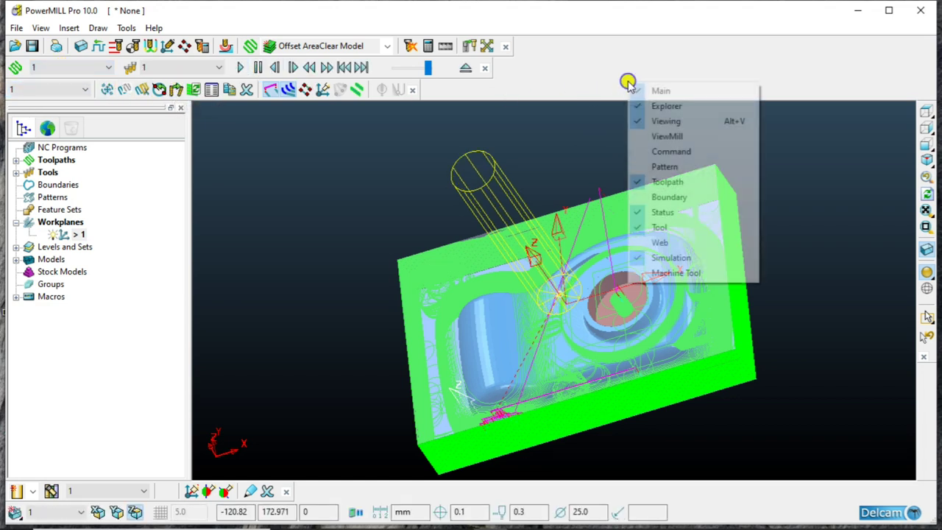
{"action": "left_click", "coordinate": [640, 140]}
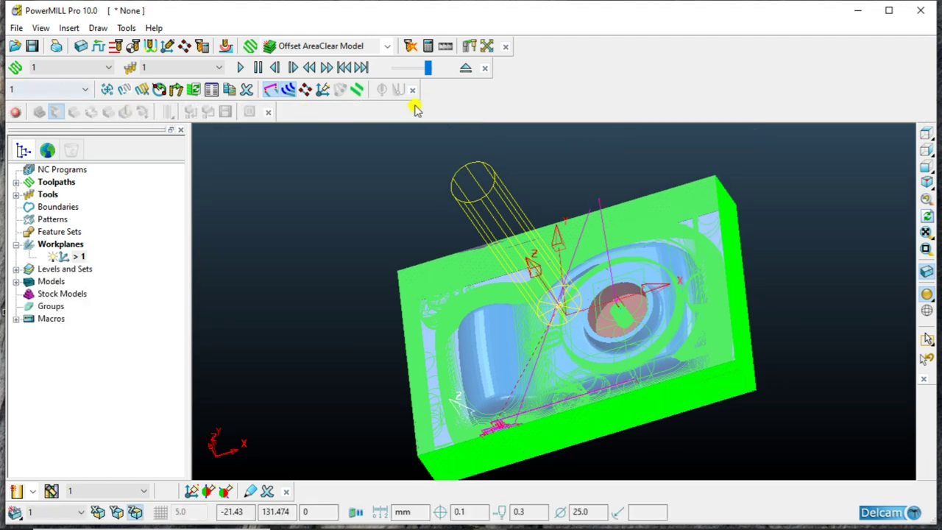
{"action": "left_click", "coordinate": [412, 89]}
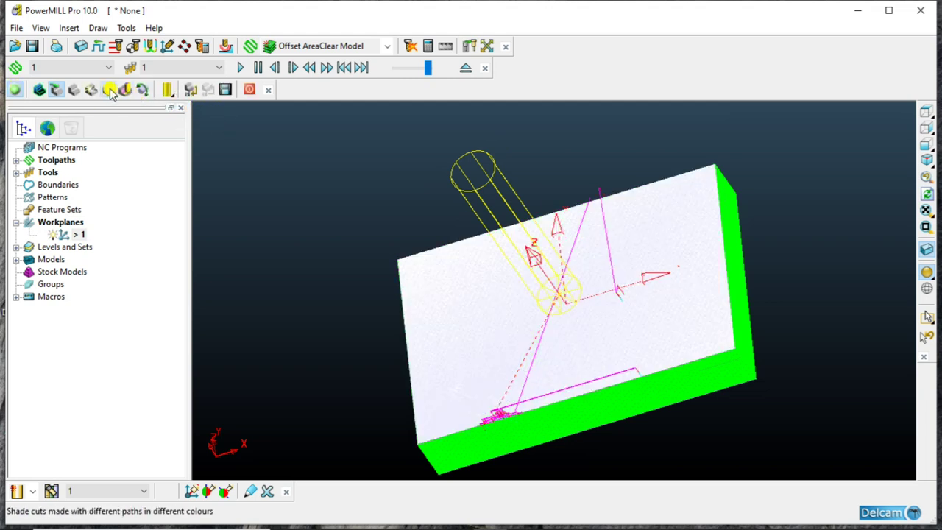
{"action": "left_click", "coordinate": [110, 90]}
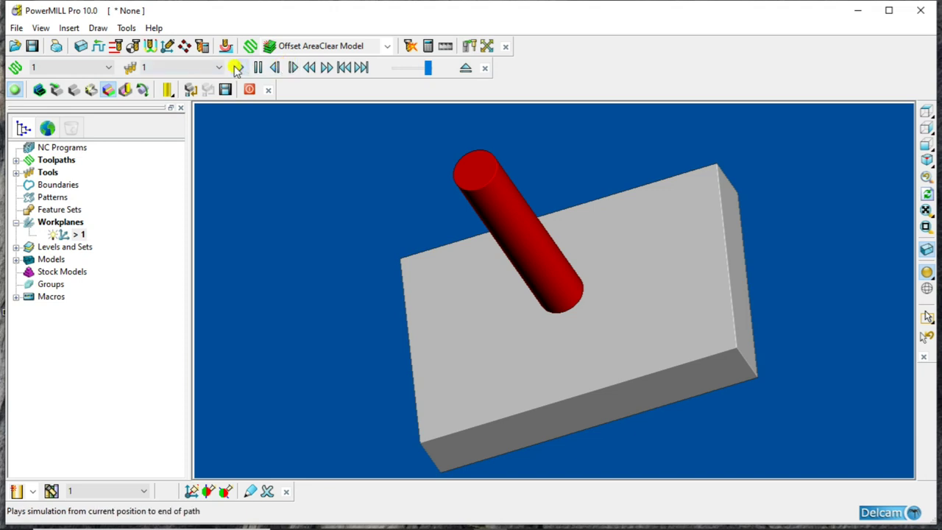
Step: Play the ViewMill simulation of roughing toolpath 1 through to completion
{"action": "left_click", "coordinate": [235, 67]}
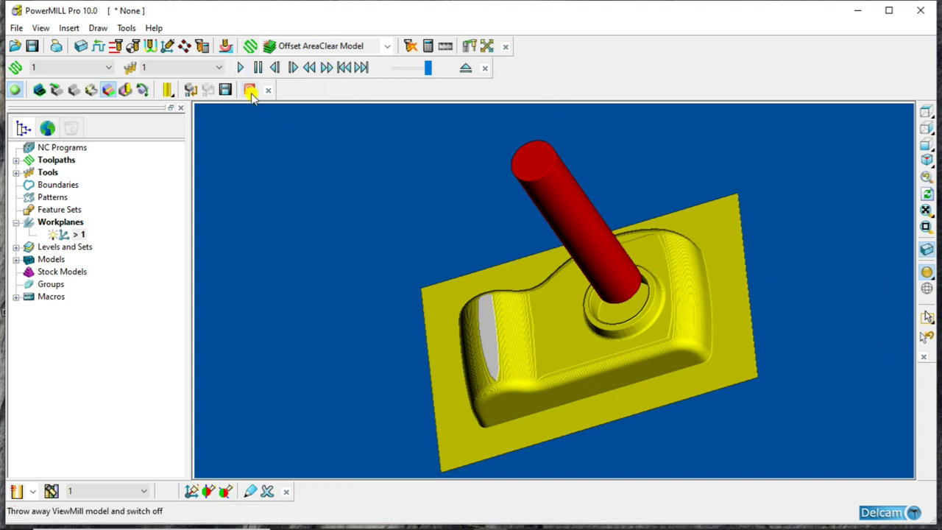
Step: Switch ViewMill off, confirm halting the simulation, and inspect the green roughing toolpath
{"action": "left_click", "coordinate": [250, 89]}
{"action": "left_click", "coordinate": [234, 130]}
{"action": "scroll", "coordinate": [519, 243], "scroll_direction": "down", "scroll_amount": 2}
{"action": "middle_click_drag", "start_coordinate": [519, 244], "coordinate": [500, 295]}
{"action": "scroll", "coordinate": [563, 329], "scroll_direction": "up", "scroll_amount": 2}
{"action": "scroll", "coordinate": [559, 193], "scroll_direction": "up", "scroll_amount": 1}
{"action": "scroll", "coordinate": [559, 363], "scroll_direction": "down", "scroll_amount": 1}
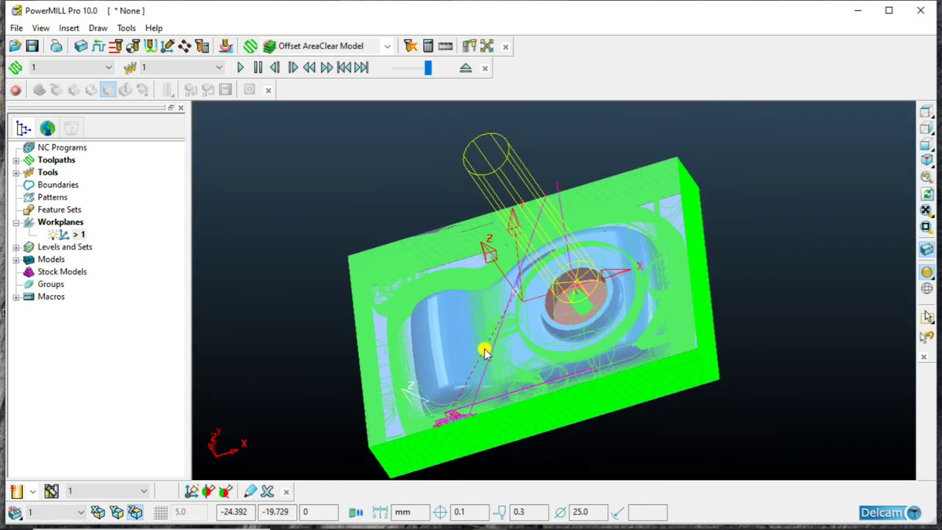
{"action": "scroll", "coordinate": [473, 314], "scroll_direction": "up", "scroll_amount": 1}
{"action": "scroll", "coordinate": [470, 312], "scroll_direction": "up", "scroll_amount": 1}
{"action": "scroll", "coordinate": [464, 254], "scroll_direction": "down", "scroll_amount": 2}
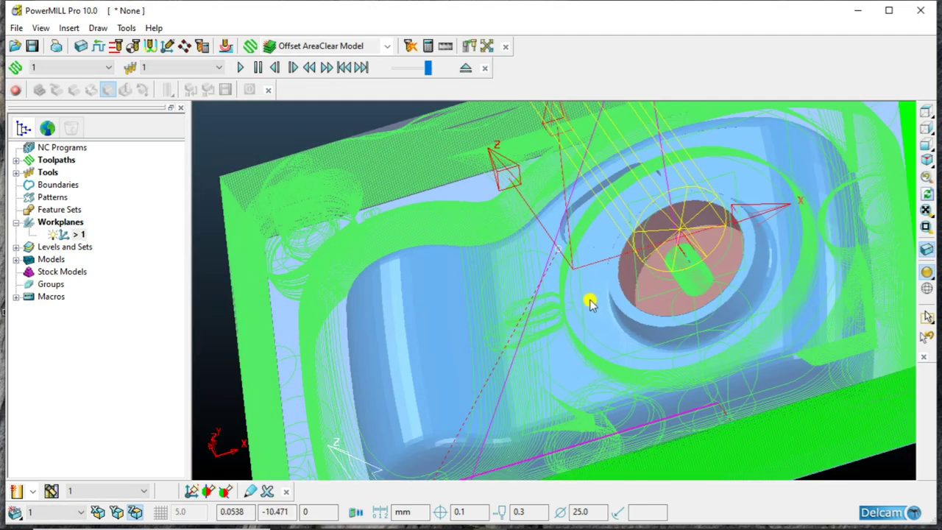
{"action": "scroll", "coordinate": [496, 329], "scroll_direction": "down", "scroll_amount": 2}
{"action": "scroll", "coordinate": [506, 401], "scroll_direction": "up", "scroll_amount": 2}
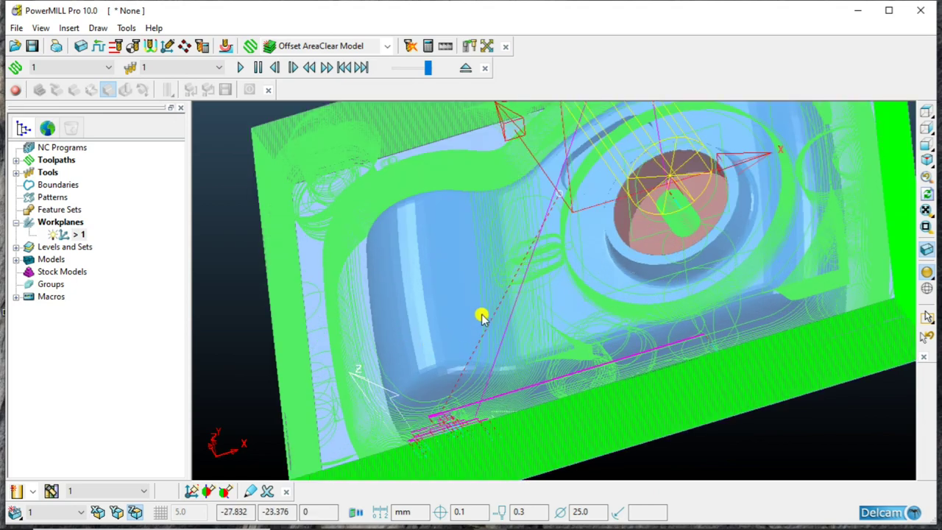
{"action": "scroll", "coordinate": [493, 263], "scroll_direction": "down", "scroll_amount": 1}
Step: Orbit the block toward the viewer and expand the Toolpaths branch
{"action": "mouse_move", "coordinate": [694, 237]}
{"action": "middle_mouse_down"}
{"action": "mouse_move", "coordinate": [624, 373]}
{"action": "mouse_move", "coordinate": [599, 178]}
{"action": "middle_mouse_up"}
{"action": "scroll", "coordinate": [599, 178], "scroll_direction": "up", "scroll_amount": 2}
{"action": "scroll", "coordinate": [583, 236], "scroll_direction": "up", "scroll_amount": 1}
{"action": "scroll", "coordinate": [592, 225], "scroll_direction": "down", "scroll_amount": 1}
{"action": "scroll", "coordinate": [581, 216], "scroll_direction": "down", "scroll_amount": 3}
{"action": "scroll", "coordinate": [567, 218], "scroll_direction": "down", "scroll_amount": 1}
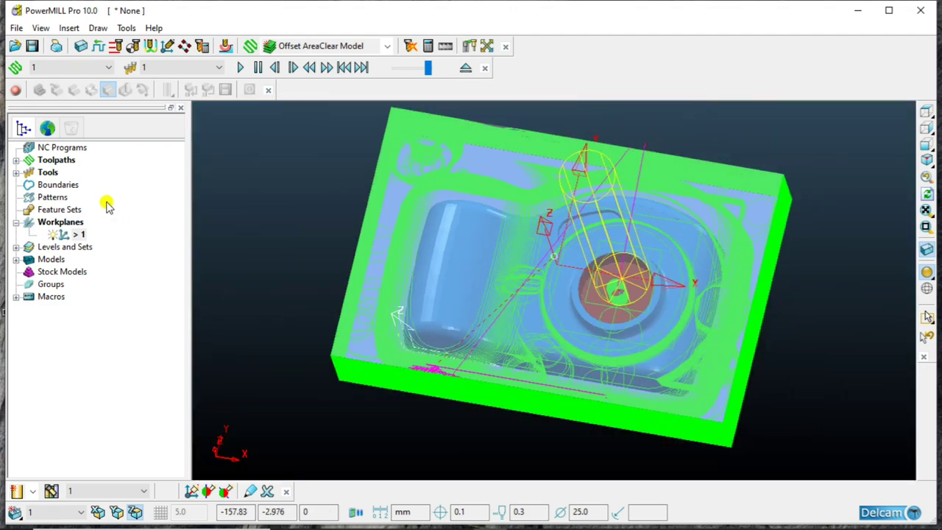
{"action": "left_click", "coordinate": [17, 160]}
Step: Hide toolpath 1 from the view
{"action": "left_click", "coordinate": [51, 174]}
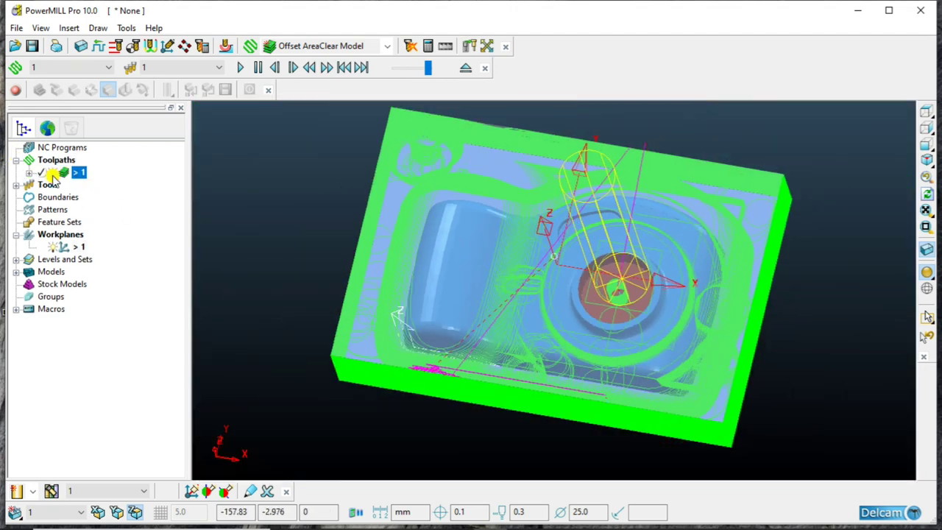
{"action": "left_click", "coordinate": [52, 174]}
{"action": "scroll", "coordinate": [574, 265], "scroll_direction": "up", "scroll_amount": 2}
{"action": "mouse_move", "coordinate": [585, 242]}
{"action": "middle_mouse_down"}
{"action": "mouse_move", "coordinate": [616, 183]}
{"action": "mouse_move", "coordinate": [622, 212]}
{"action": "middle_mouse_up"}
{"action": "scroll", "coordinate": [622, 212], "scroll_direction": "up", "scroll_amount": 1}
Step: Hide the stock block and zoom in on the narrow slot beside the lens boss
{"action": "left_click", "coordinate": [925, 248]}
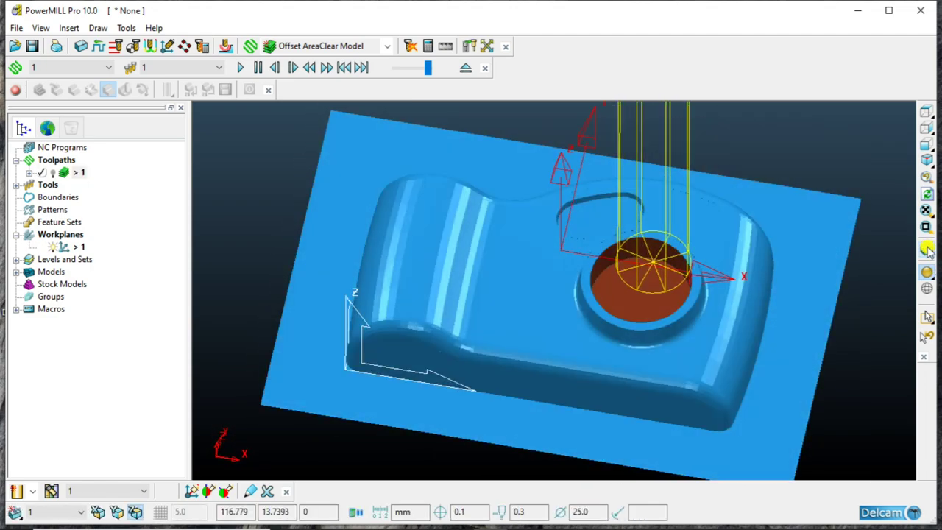
{"action": "scroll", "coordinate": [655, 213], "scroll_direction": "up", "scroll_amount": 2}
{"action": "scroll", "coordinate": [513, 183], "scroll_direction": "up", "scroll_amount": 3}
{"action": "mouse_move", "coordinate": [513, 183]}
{"action": "middle_mouse_down"}
{"action": "mouse_move", "coordinate": [511, 273]}
{"action": "mouse_move", "coordinate": [642, 218]}
{"action": "mouse_move", "coordinate": [623, 233]}
{"action": "mouse_move", "coordinate": [640, 290]}
{"action": "middle_mouse_up"}
{"action": "scroll", "coordinate": [641, 219], "scroll_direction": "down", "scroll_amount": 4}
{"action": "scroll", "coordinate": [526, 309], "scroll_direction": "up", "scroll_amount": 2}
{"action": "middle_click_drag", "start_coordinate": [527, 309], "coordinate": [523, 350]}
{"action": "scroll", "coordinate": [633, 166], "scroll_direction": "up", "scroll_amount": 3}
{"action": "mouse_move", "coordinate": [633, 167]}
{"action": "middle_mouse_down"}
{"action": "mouse_move", "coordinate": [628, 280]}
{"action": "mouse_move", "coordinate": [629, 215]}
{"action": "middle_mouse_up"}
{"action": "scroll", "coordinate": [625, 217], "scroll_direction": "down", "scroll_amount": 3}
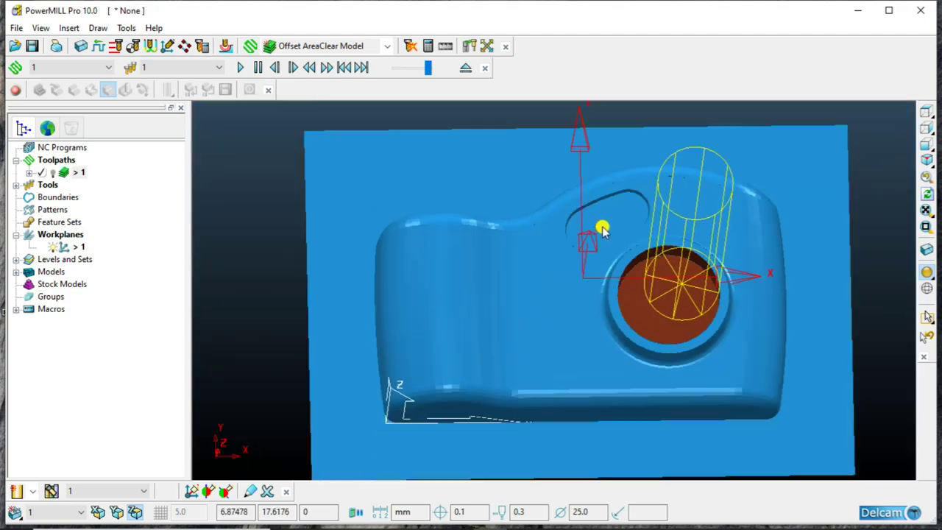
{"action": "scroll", "coordinate": [629, 228], "scroll_direction": "down", "scroll_amount": 2}
{"action": "scroll", "coordinate": [567, 211], "scroll_direction": "up", "scroll_amount": 4}
{"action": "scroll", "coordinate": [564, 236], "scroll_direction": "up", "scroll_amount": 2}
{"action": "mouse_move", "coordinate": [564, 236]}
{"action": "middle_mouse_down"}
{"action": "mouse_move", "coordinate": [557, 183]}
{"action": "mouse_move", "coordinate": [567, 271]}
{"action": "mouse_move", "coordinate": [582, 280]}
{"action": "middle_mouse_up"}
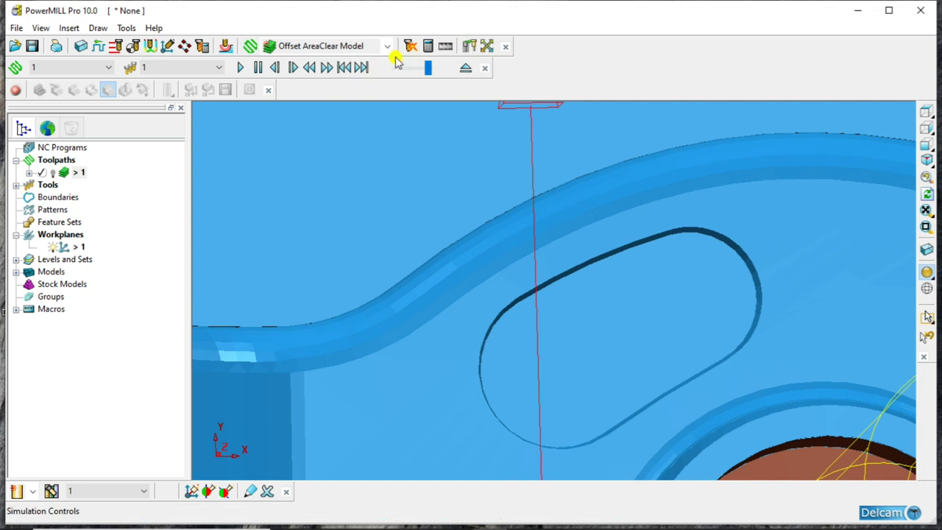
Step: Measure the distance across the narrow slot, about 14.2 mm
{"action": "left_click", "coordinate": [445, 47]}
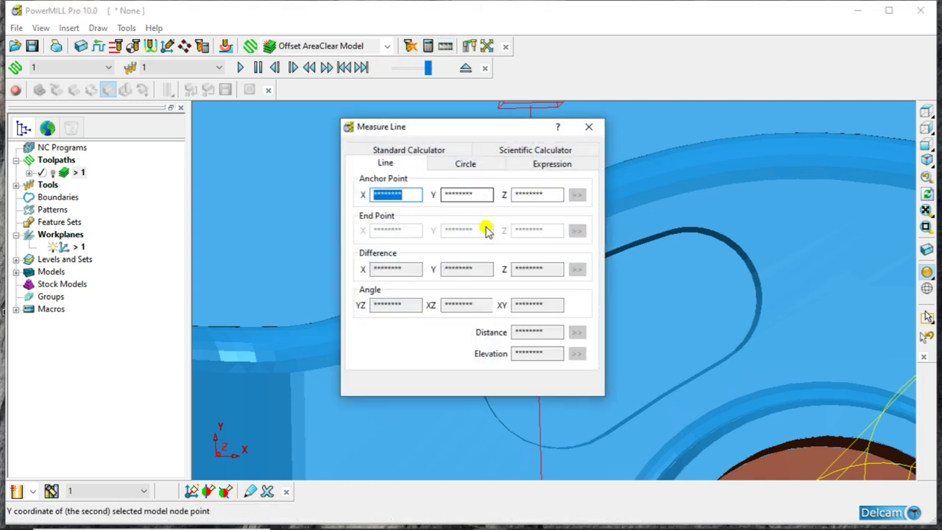
{"action": "left_click_drag", "start_coordinate": [479, 140], "coordinate": [263, 99]}
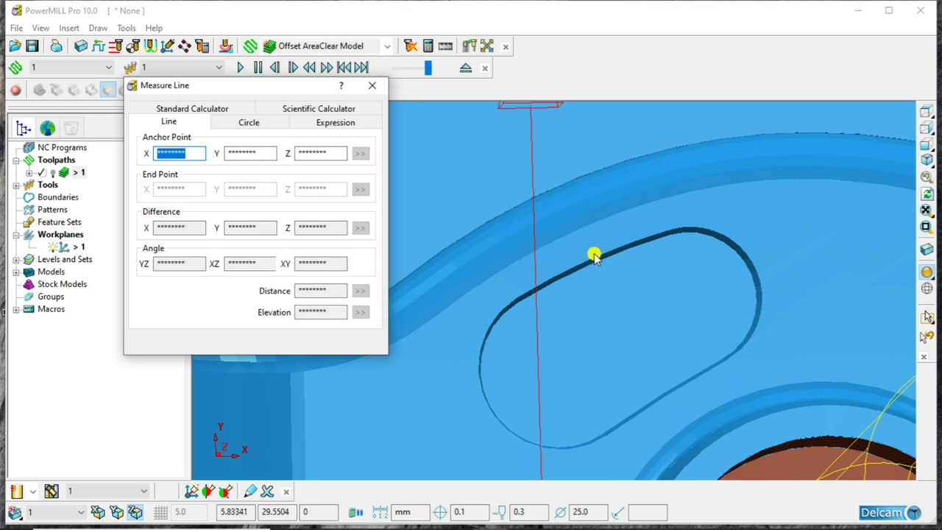
{"action": "left_click", "coordinate": [654, 234]}
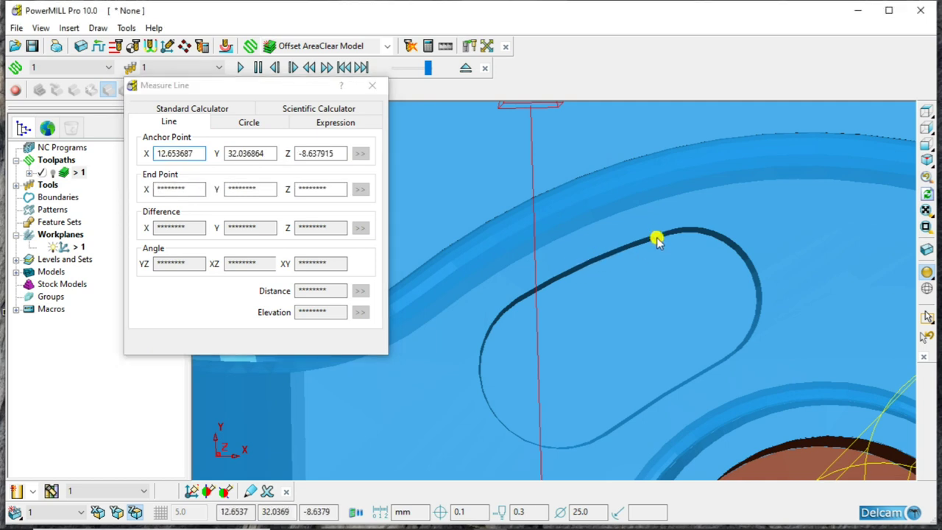
{"action": "left_click", "coordinate": [726, 360]}
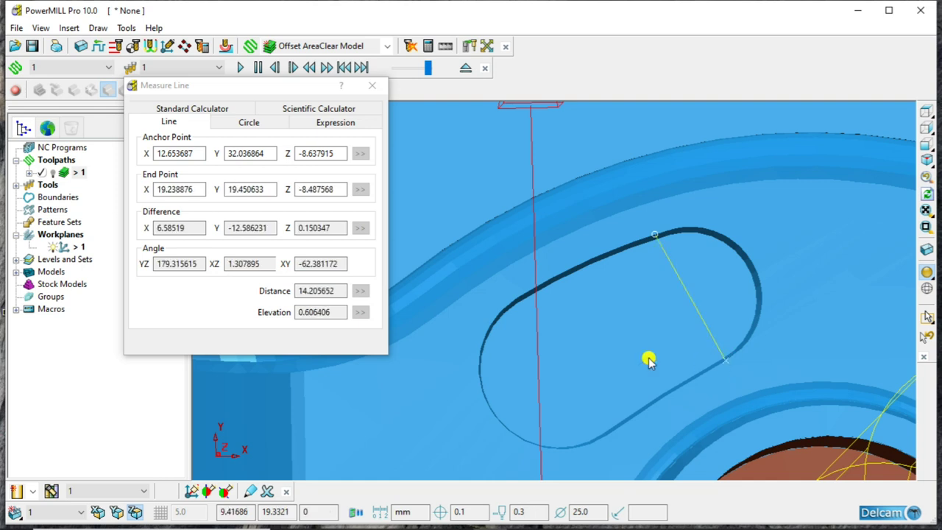
{"action": "left_click", "coordinate": [328, 291]}
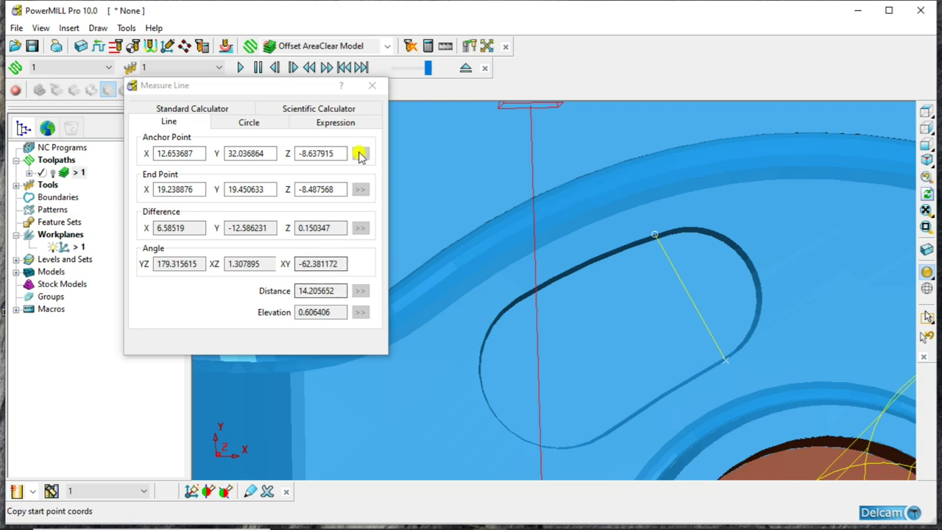
{"action": "left_click", "coordinate": [372, 85]}
Step: Zoom out to a tilted isometric view of the whole part and start an Offset Area Clearance toolpath
{"action": "scroll", "coordinate": [515, 353], "scroll_direction": "down", "scroll_amount": 3}
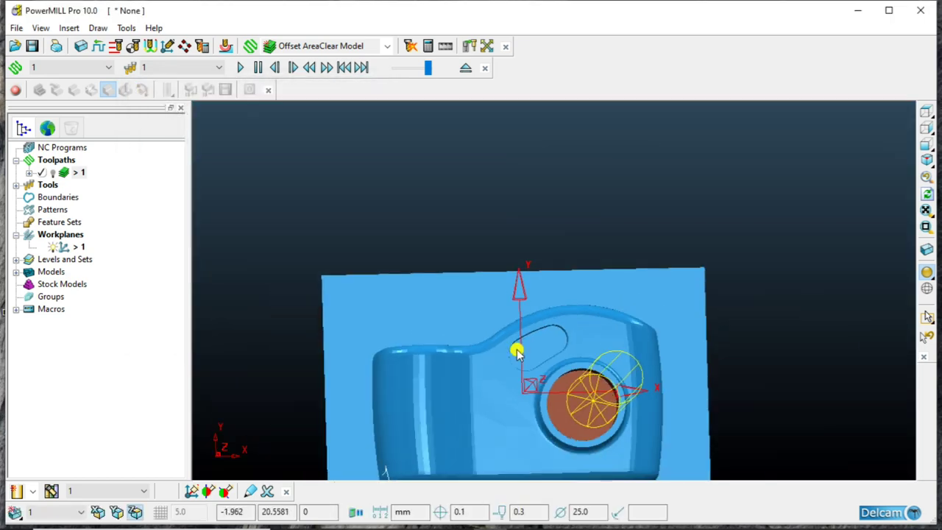
{"action": "scroll", "coordinate": [515, 351], "scroll_direction": "down", "scroll_amount": 1}
{"action": "scroll", "coordinate": [573, 311], "scroll_direction": "down", "scroll_amount": 1}
{"action": "scroll", "coordinate": [515, 395], "scroll_direction": "down", "scroll_amount": 1}
{"action": "scroll", "coordinate": [530, 375], "scroll_direction": "up", "scroll_amount": 2}
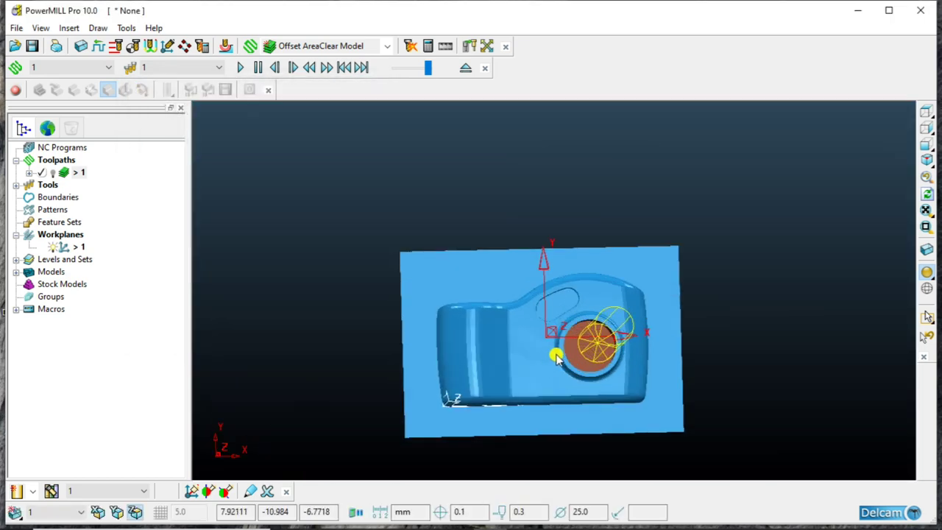
{"action": "middle_click_drag", "start_coordinate": [557, 353], "coordinate": [564, 292]}
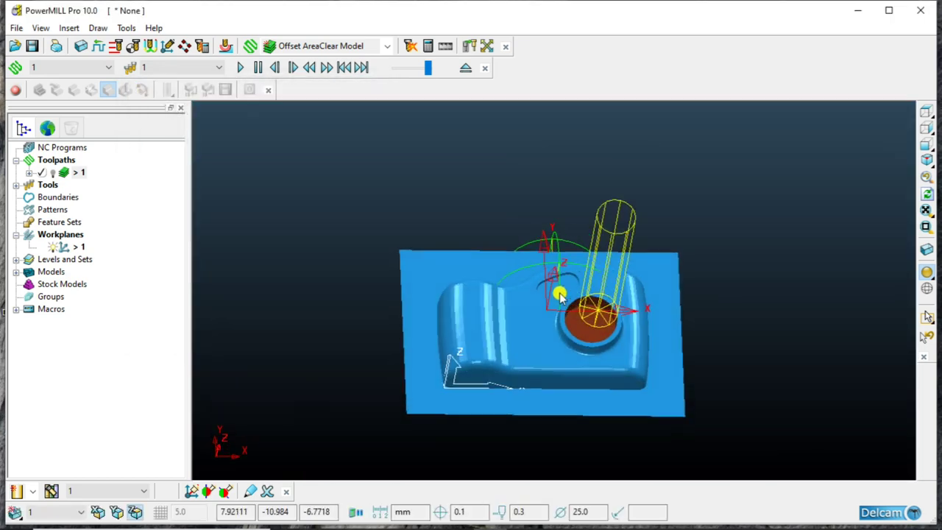
{"action": "left_click", "coordinate": [327, 46]}
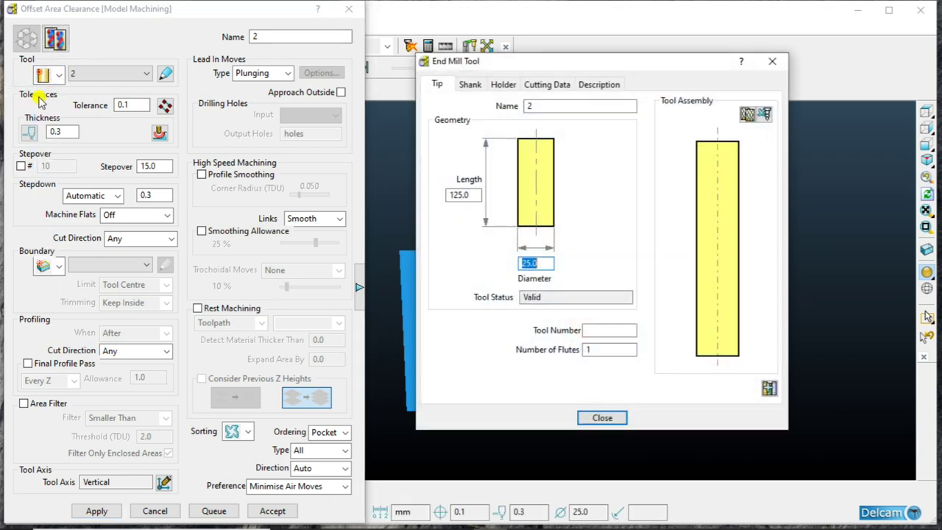
Step: Use a 12 mm end mill and set point distribution tolerance and mesh factors to 0.01
{"action": "key", "text": "Tab"}
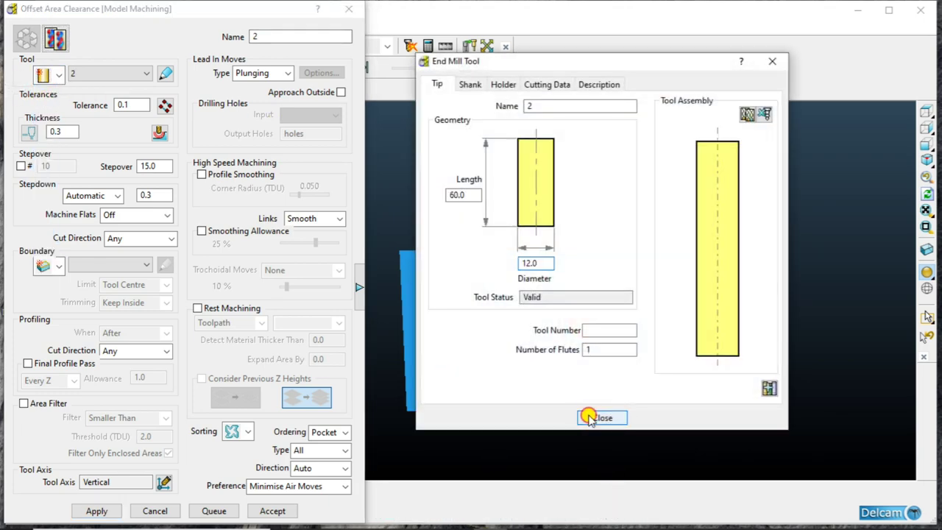
{"action": "left_click", "coordinate": [601, 417]}
{"action": "left_click", "coordinate": [164, 105]}
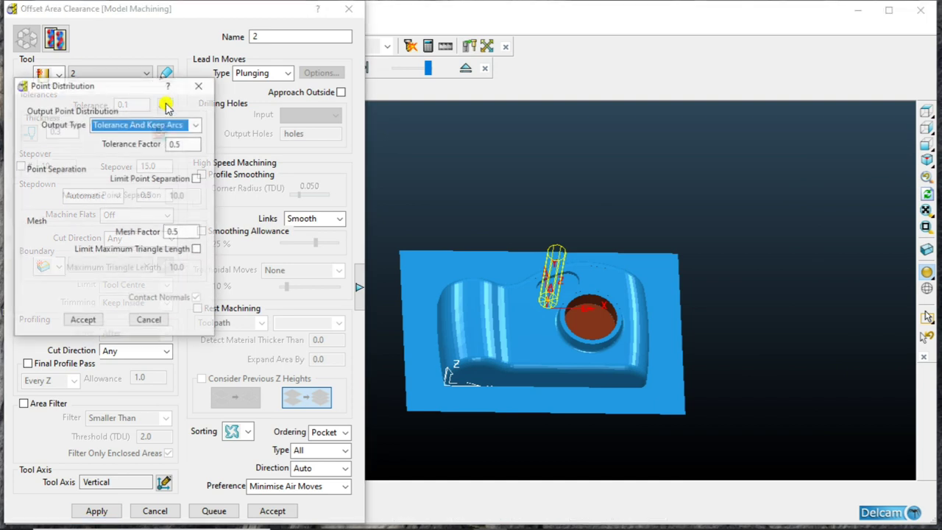
{"action": "left_click", "coordinate": [192, 143]}
{"action": "type", "text": ".01"}
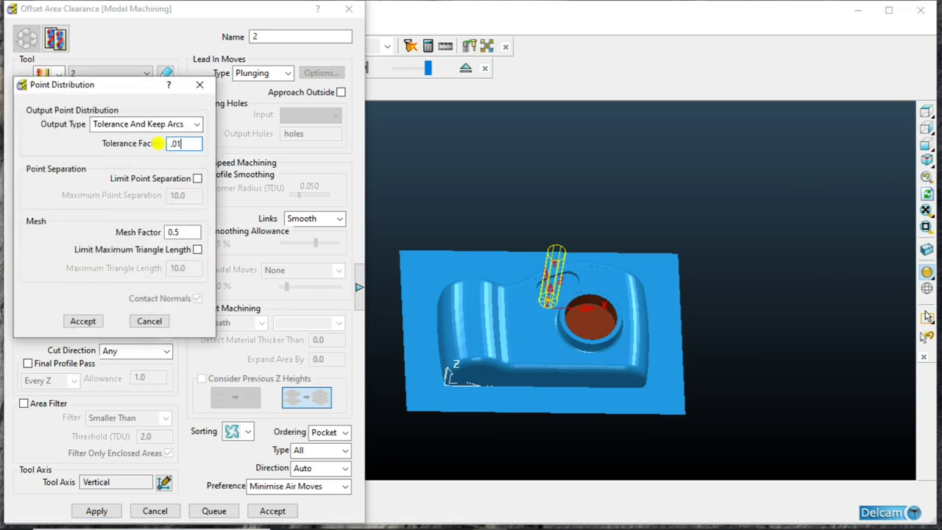
{"action": "left_click", "coordinate": [189, 233]}
{"action": "type", "text": ".01"}
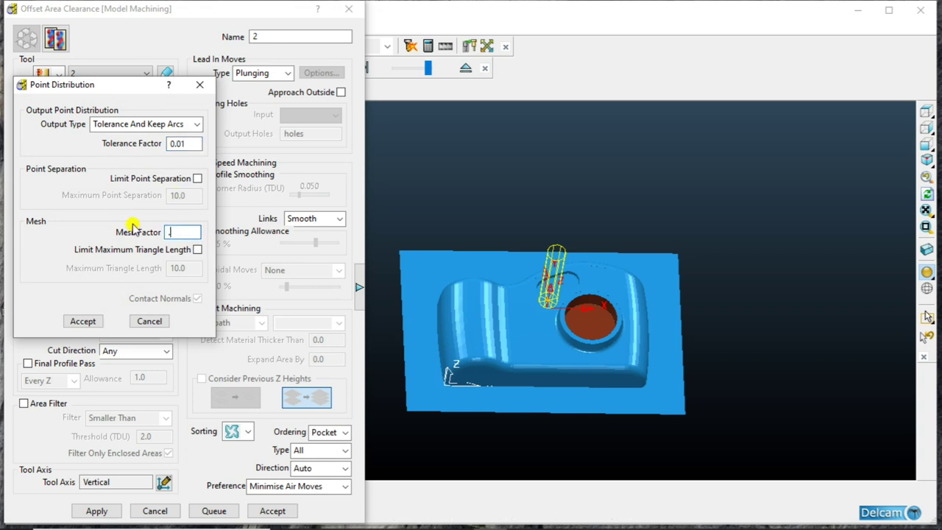
{"action": "left_click", "coordinate": [92, 322]}
Step: Set the toolpath tolerance to 0.01
{"action": "left_click", "coordinate": [129, 104]}
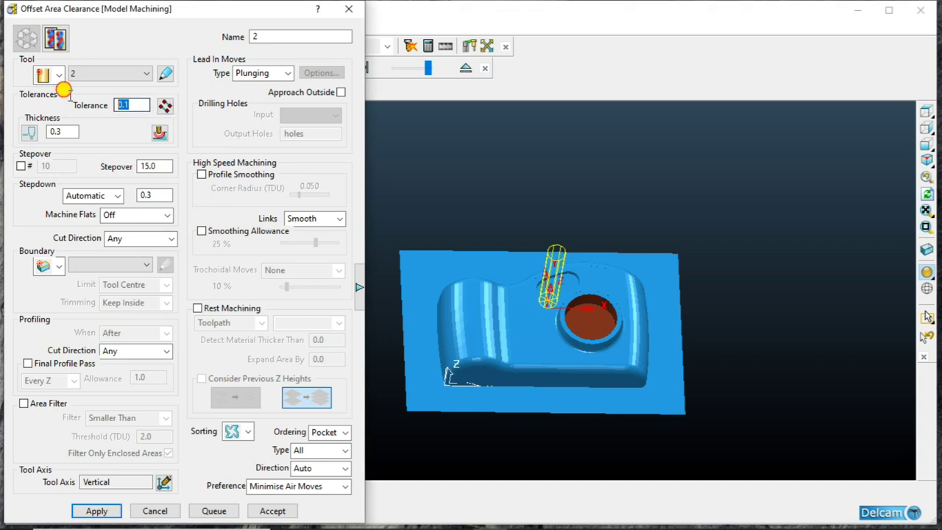
{"action": "type", "text": "1"}
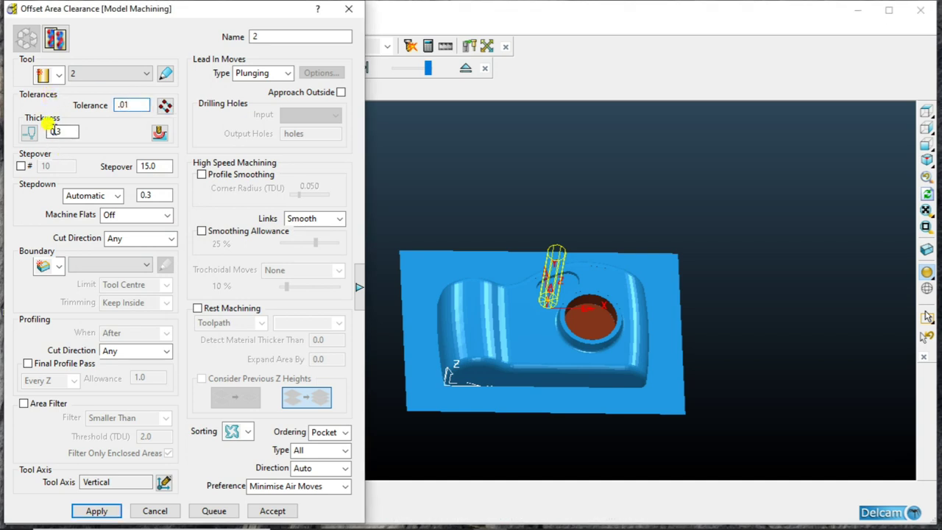
{"action": "left_click_drag", "start_coordinate": [162, 13], "coordinate": [263, 26]}
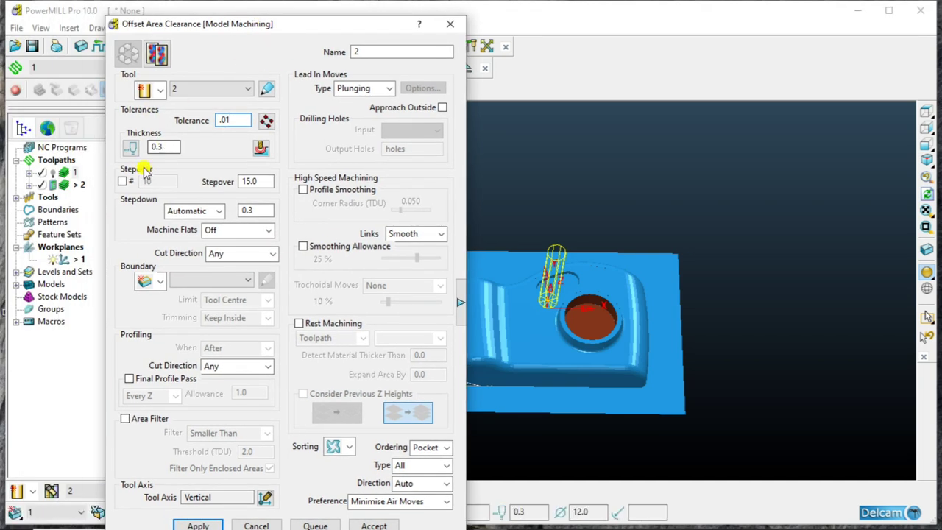
Step: Give toolpath 2 thickness 0.05, stepover 6.0 and stepdown 0.2, leaving Rest Machining unticked
{"action": "left_click", "coordinate": [164, 146]}
{"action": "type", "text": "0.05"}
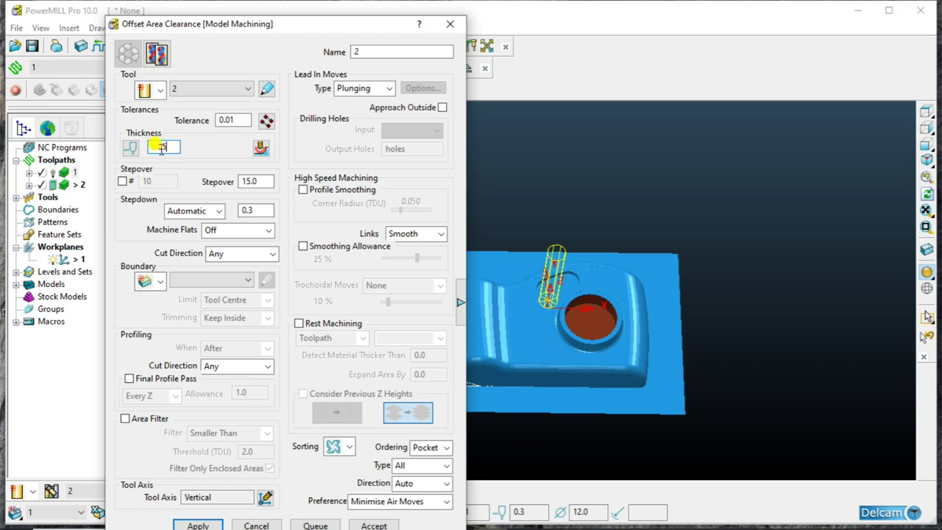
{"action": "left_click_drag", "start_coordinate": [240, 29], "coordinate": [345, 36]}
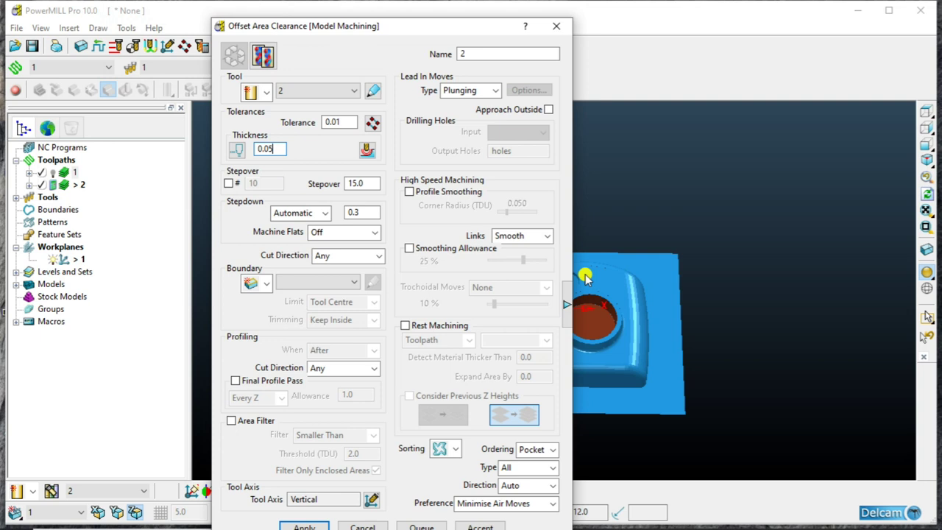
{"action": "left_click_drag", "start_coordinate": [380, 29], "coordinate": [254, 18]}
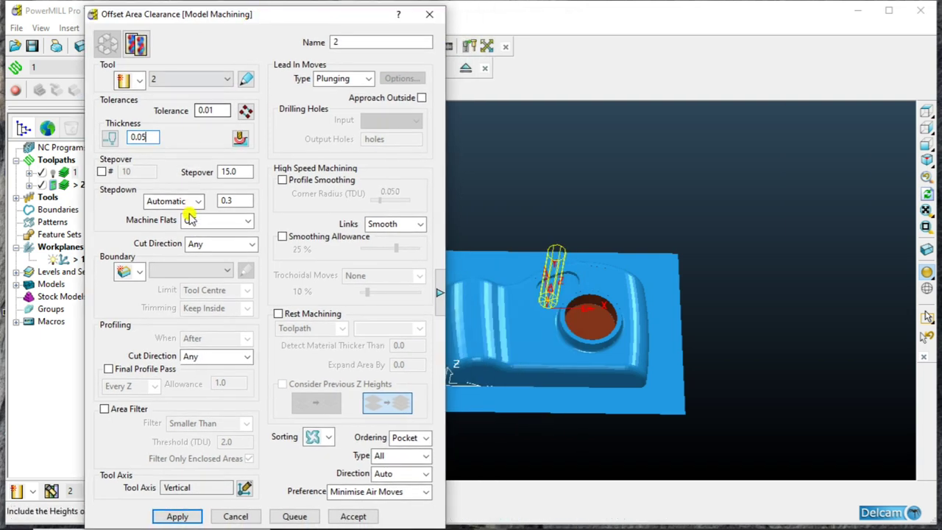
{"action": "double_click", "coordinate": [243, 171]}
{"action": "type", "text": "6"}
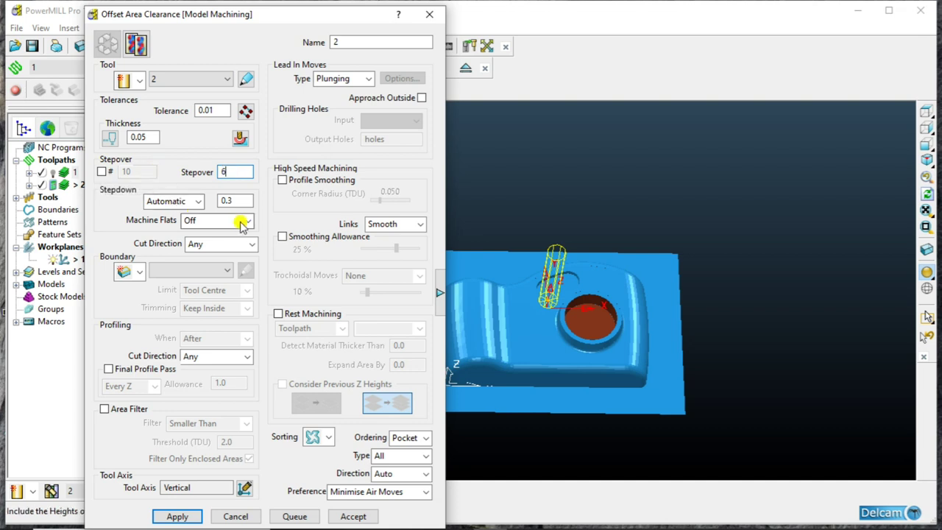
{"action": "left_click", "coordinate": [228, 200]}
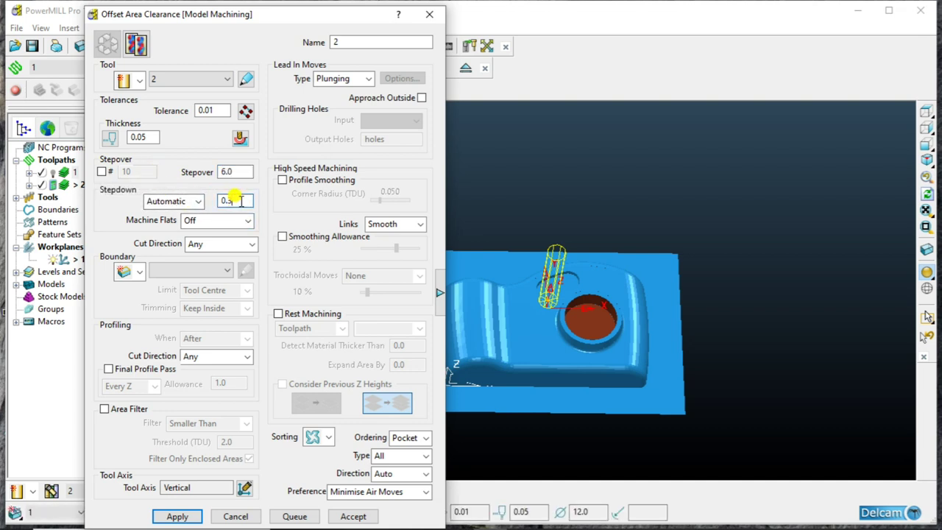
{"action": "type", "text": "0.2"}
{"action": "left_click", "coordinate": [279, 314]}
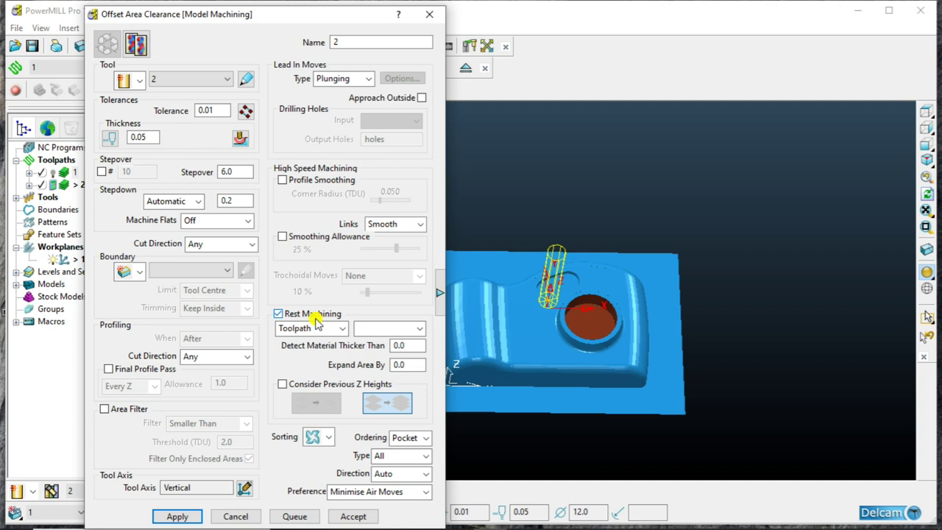
{"action": "left_click", "coordinate": [279, 314]}
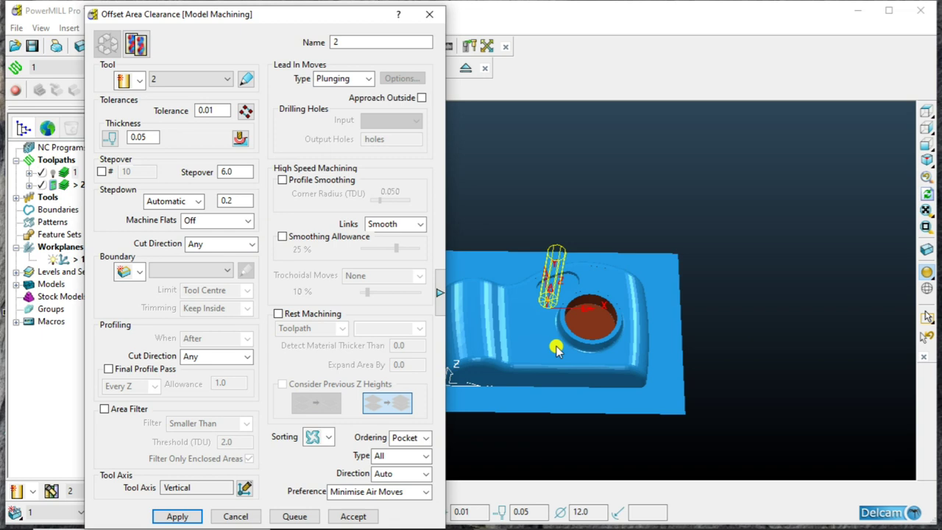
Step: Enable Rest Machining based on toolpath 1 and expand the advanced settings
{"action": "left_click", "coordinate": [279, 314]}
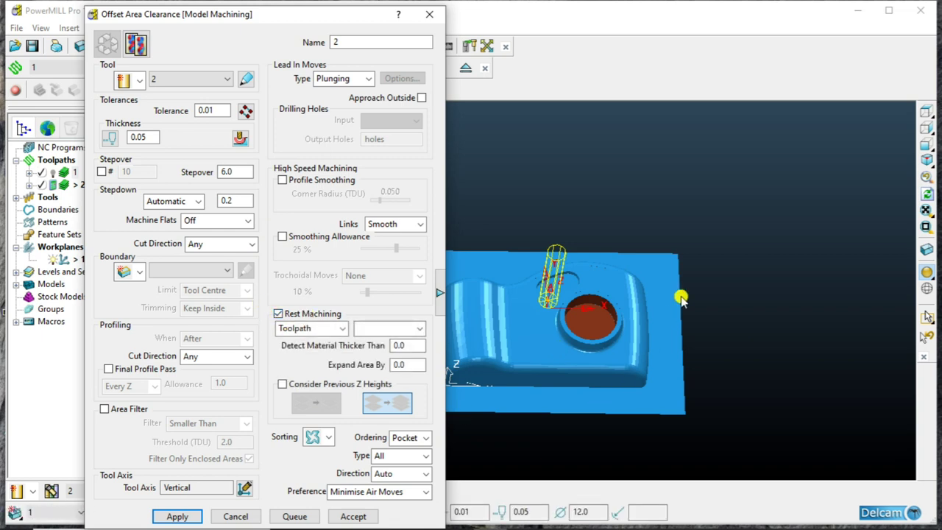
{"action": "scroll", "coordinate": [699, 340], "scroll_direction": "down", "scroll_amount": 2}
{"action": "scroll", "coordinate": [685, 353], "scroll_direction": "up", "scroll_amount": 2}
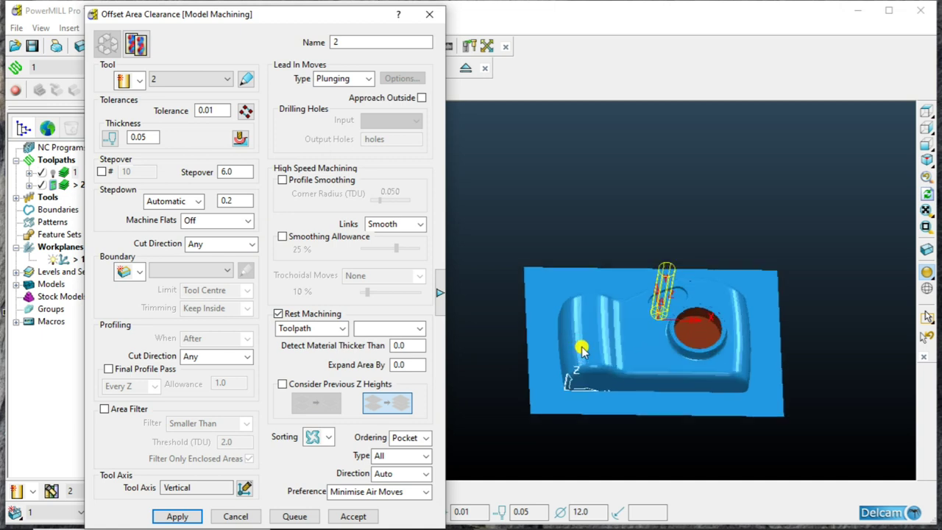
{"action": "scroll", "coordinate": [671, 359], "scroll_direction": "up", "scroll_amount": 1}
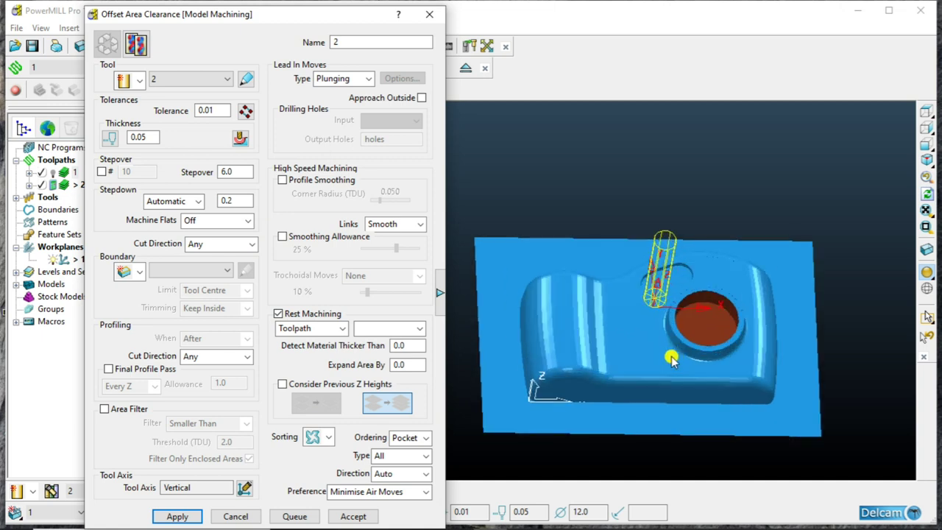
{"action": "left_click", "coordinate": [419, 328]}
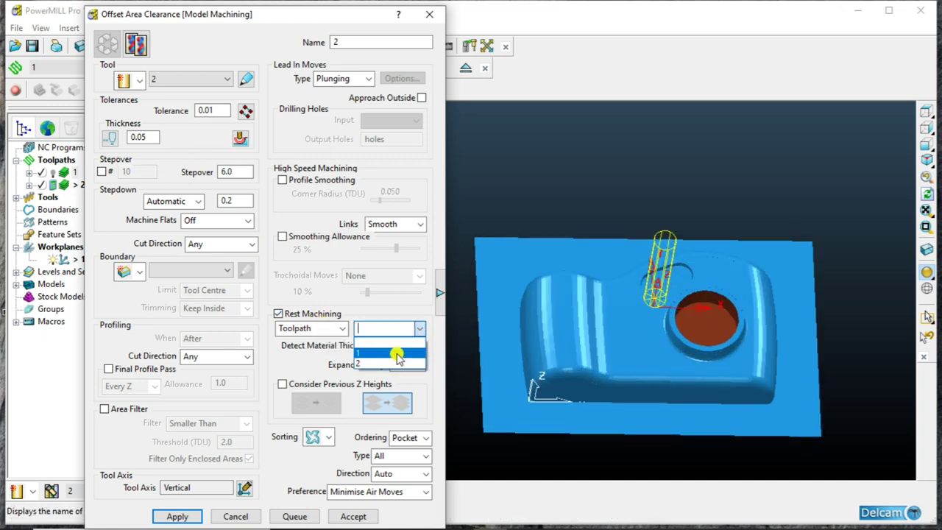
{"action": "left_click", "coordinate": [389, 355]}
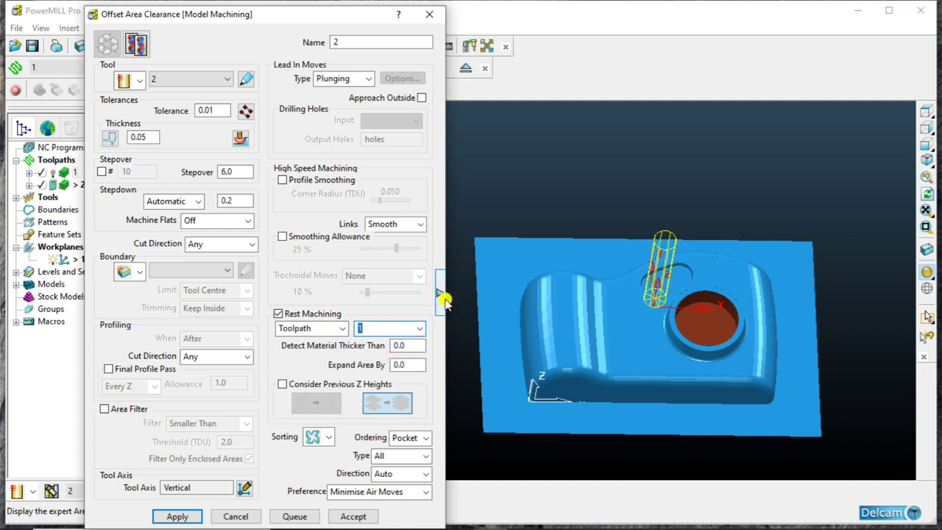
{"action": "left_click", "coordinate": [439, 292]}
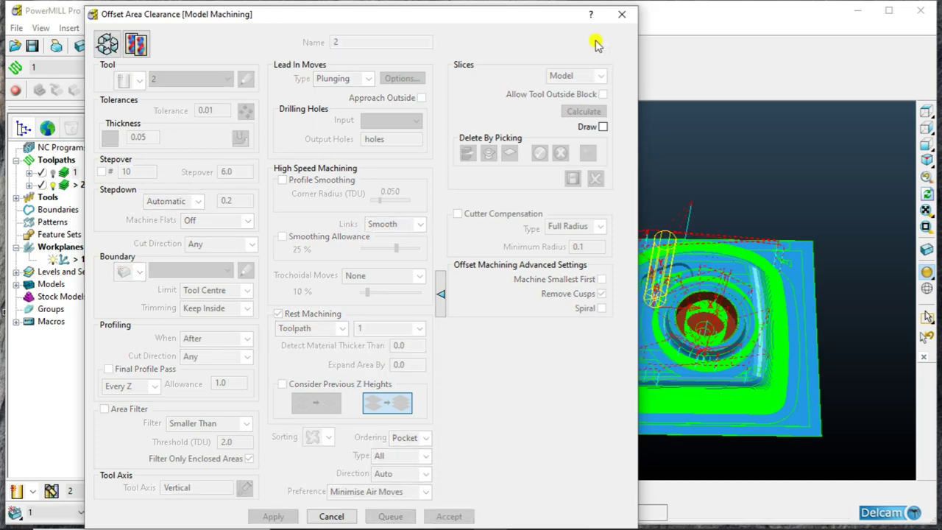
Step: Close calculated toolpath 2's form and inspect its passes around the camera walls and lens pocket
{"action": "left_click", "coordinate": [621, 14]}
{"action": "scroll", "coordinate": [511, 438], "scroll_direction": "up", "scroll_amount": 2}
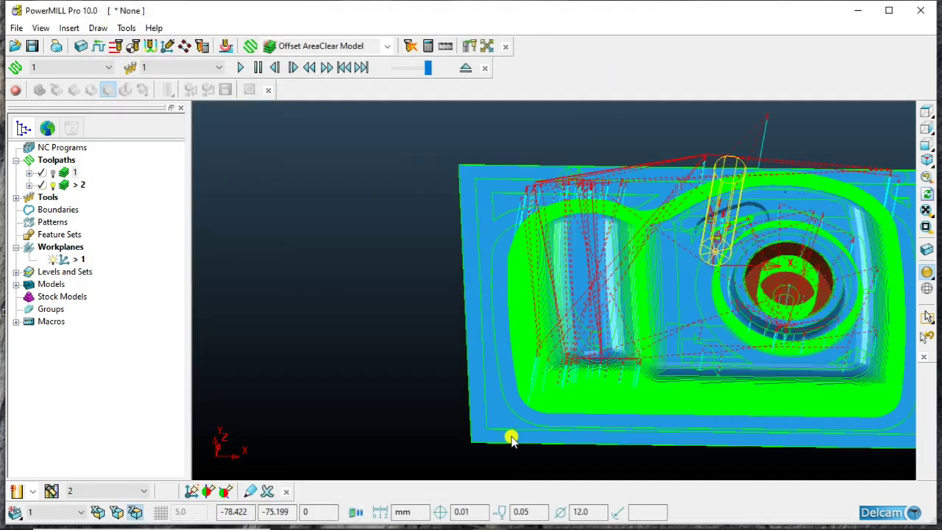
{"action": "scroll", "coordinate": [512, 438], "scroll_direction": "up", "scroll_amount": 2}
{"action": "scroll", "coordinate": [490, 429], "scroll_direction": "up", "scroll_amount": 2}
{"action": "scroll", "coordinate": [433, 412], "scroll_direction": "up", "scroll_amount": 1}
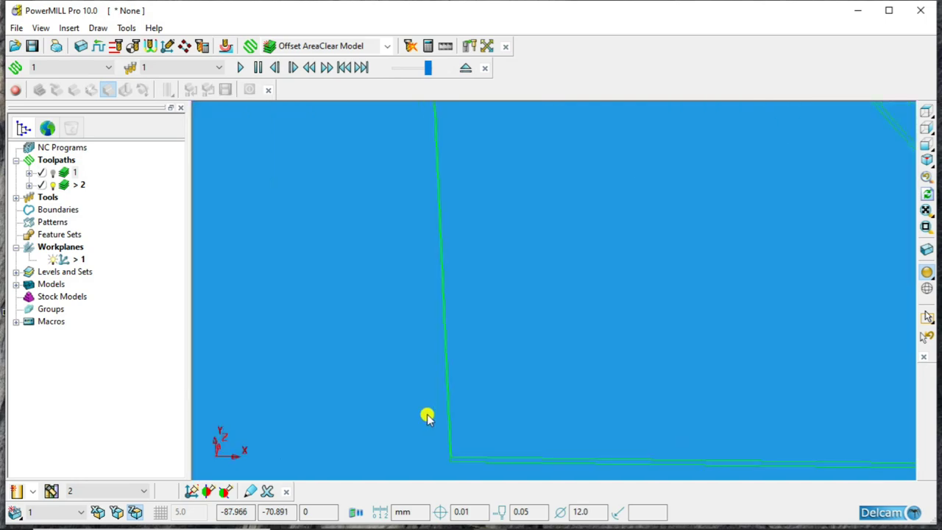
{"action": "scroll", "coordinate": [490, 351], "scroll_direction": "down", "scroll_amount": 2}
{"action": "scroll", "coordinate": [475, 361], "scroll_direction": "down", "scroll_amount": 2}
{"action": "scroll", "coordinate": [475, 361], "scroll_direction": "down", "scroll_amount": 2}
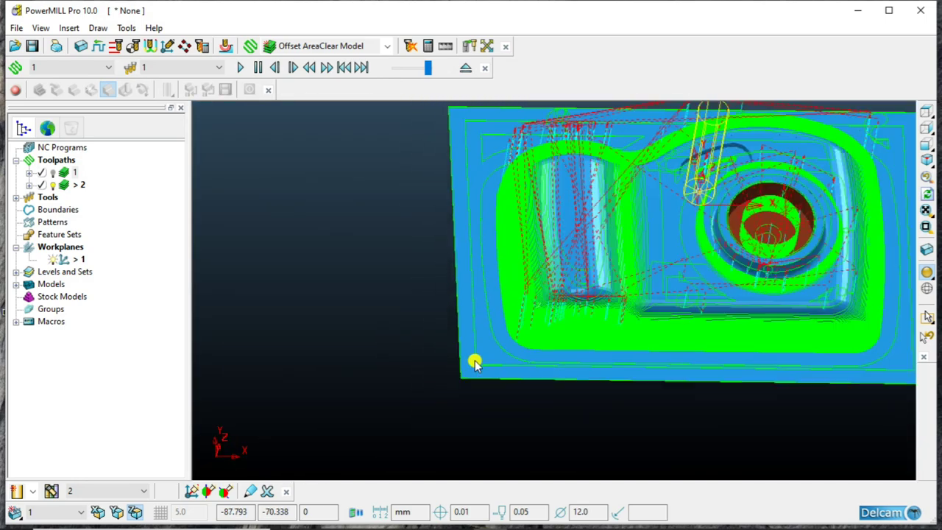
{"action": "scroll", "coordinate": [475, 361], "scroll_direction": "down", "scroll_amount": 1}
{"action": "scroll", "coordinate": [486, 129], "scroll_direction": "up", "scroll_amount": 3}
{"action": "scroll", "coordinate": [407, 214], "scroll_direction": "down", "scroll_amount": 5}
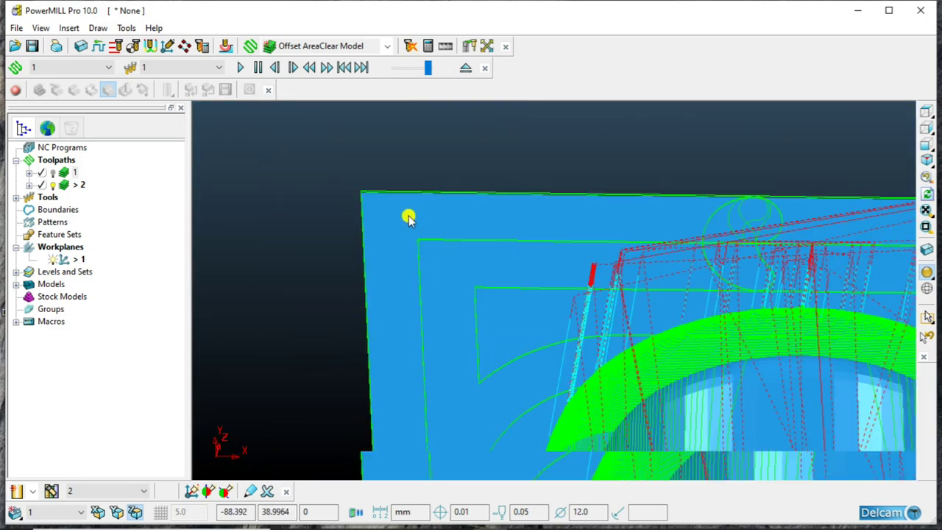
{"action": "scroll", "coordinate": [407, 219], "scroll_direction": "down", "scroll_amount": 3}
{"action": "scroll", "coordinate": [595, 316], "scroll_direction": "up", "scroll_amount": 2}
{"action": "scroll", "coordinate": [346, 289], "scroll_direction": "up", "scroll_amount": 5}
{"action": "scroll", "coordinate": [508, 292], "scroll_direction": "down", "scroll_amount": 2}
{"action": "scroll", "coordinate": [450, 301], "scroll_direction": "down", "scroll_amount": 2}
{"action": "scroll", "coordinate": [696, 265], "scroll_direction": "up", "scroll_amount": 3}
{"action": "scroll", "coordinate": [637, 292], "scroll_direction": "up", "scroll_amount": 2}
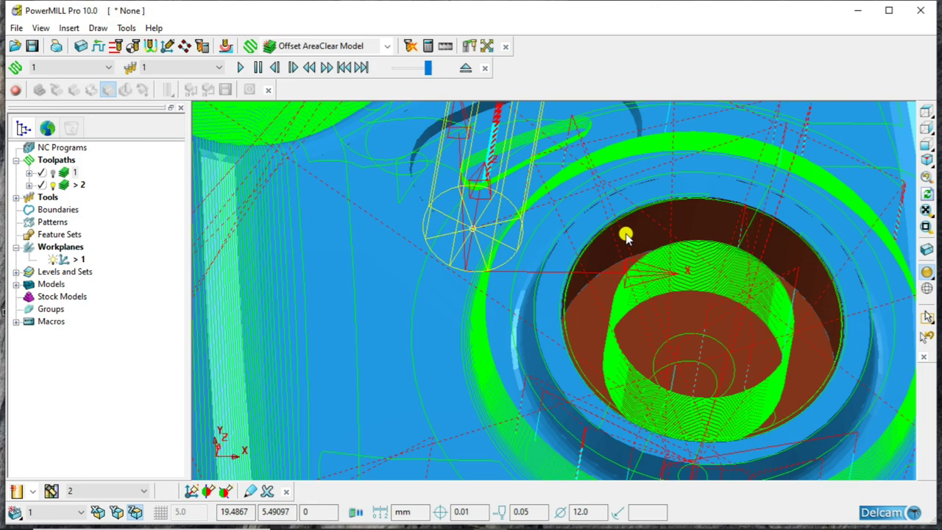
{"action": "scroll", "coordinate": [625, 235], "scroll_direction": "down", "scroll_amount": 3}
{"action": "scroll", "coordinate": [624, 237], "scroll_direction": "down", "scroll_amount": 3}
{"action": "scroll", "coordinate": [610, 255], "scroll_direction": "down", "scroll_amount": 1}
{"action": "scroll", "coordinate": [699, 221], "scroll_direction": "down", "scroll_amount": 1}
{"action": "mouse_move", "coordinate": [718, 206]}
{"action": "middle_mouse_down"}
{"action": "mouse_move", "coordinate": [725, 176]}
{"action": "mouse_move", "coordinate": [706, 195]}
{"action": "middle_mouse_up"}
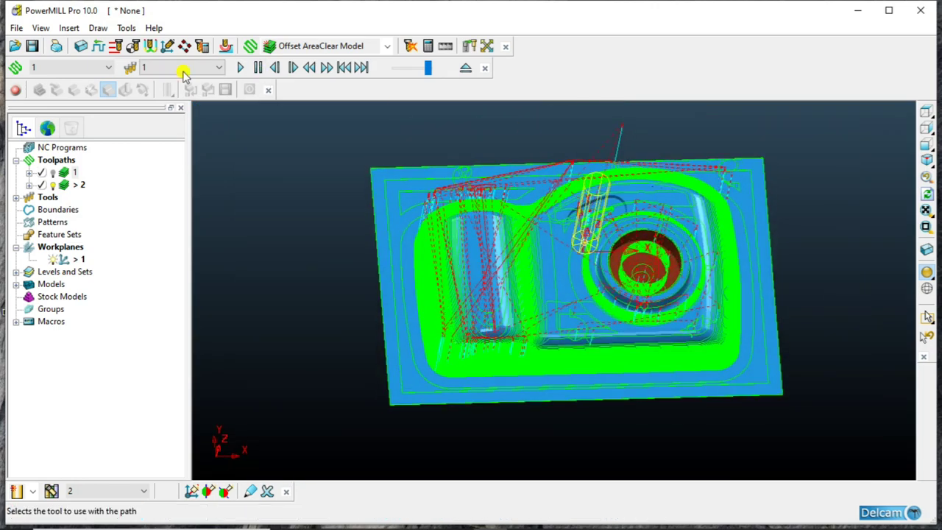
Step: Turn ViewMill on and replay roughing toolpath 1 on the stock block
{"action": "left_click", "coordinate": [94, 67]}
{"action": "left_click", "coordinate": [57, 93]}
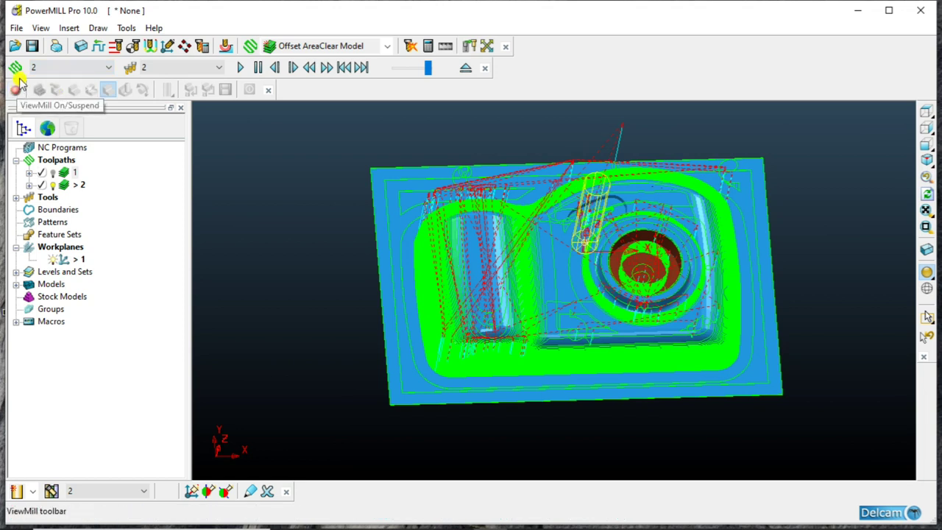
{"action": "left_click", "coordinate": [15, 90]}
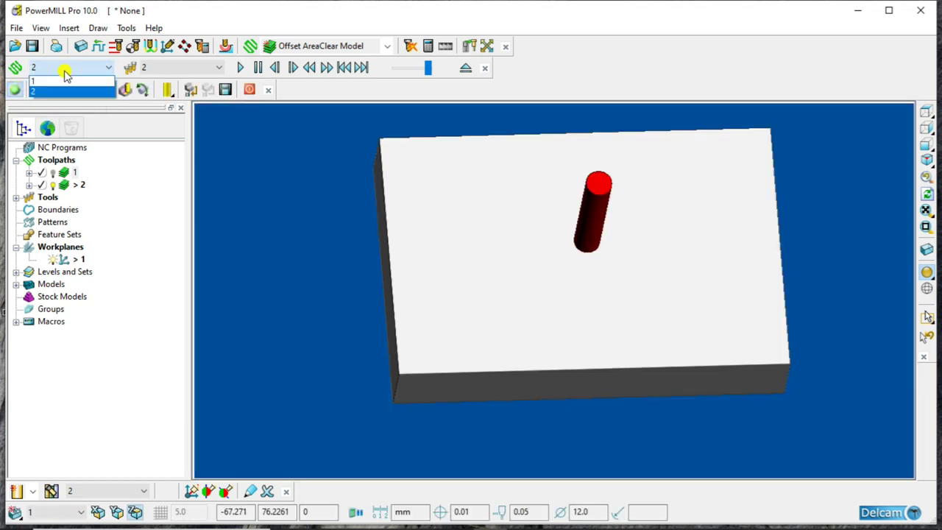
{"action": "left_click", "coordinate": [59, 94]}
{"action": "left_click", "coordinate": [66, 67]}
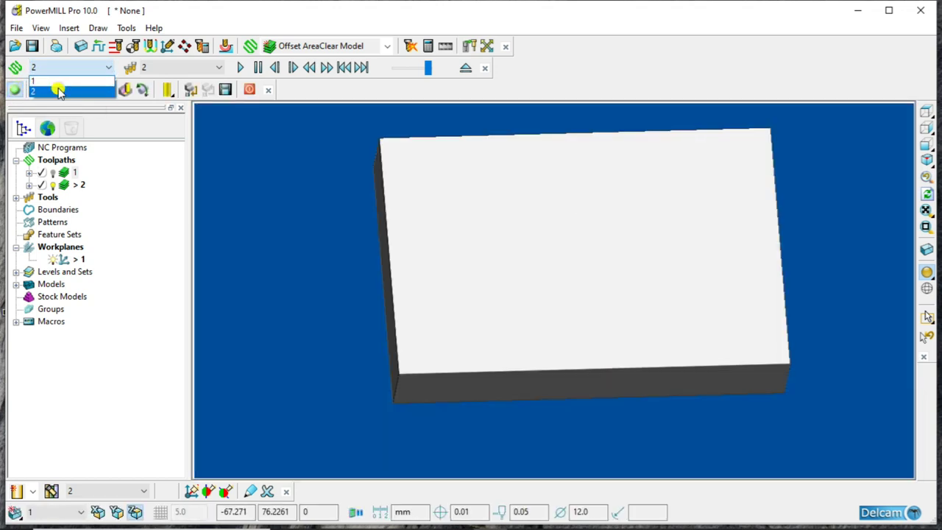
{"action": "left_click", "coordinate": [58, 91]}
{"action": "left_click", "coordinate": [66, 70]}
{"action": "left_click", "coordinate": [61, 83]}
{"action": "left_click", "coordinate": [237, 68]}
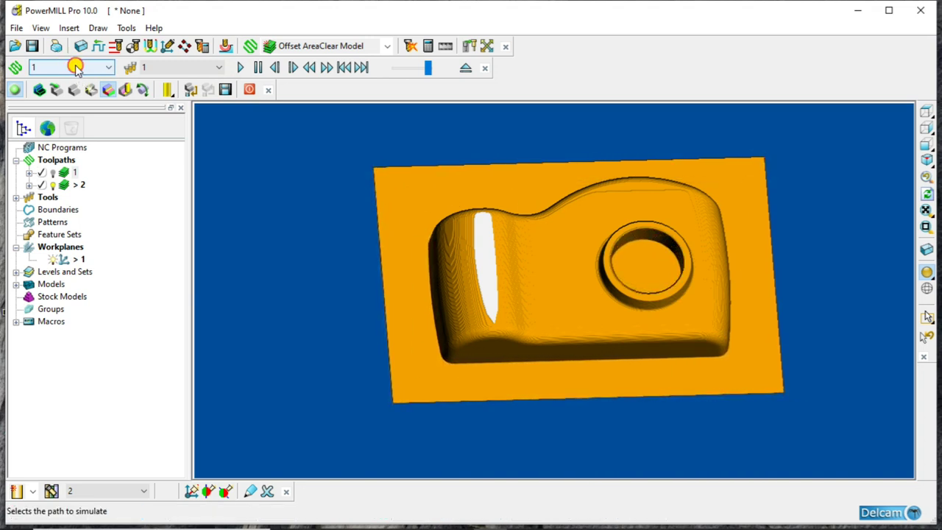
Step: Simulate rest roughing toolpath 2 on the roughed block, then halt the simulation
{"action": "left_click", "coordinate": [74, 67]}
{"action": "left_click", "coordinate": [68, 92]}
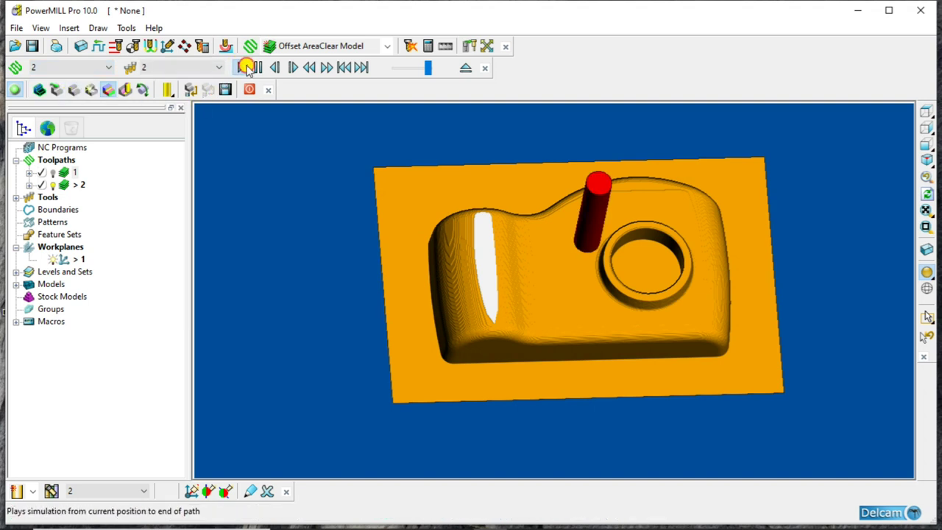
{"action": "left_click", "coordinate": [248, 68]}
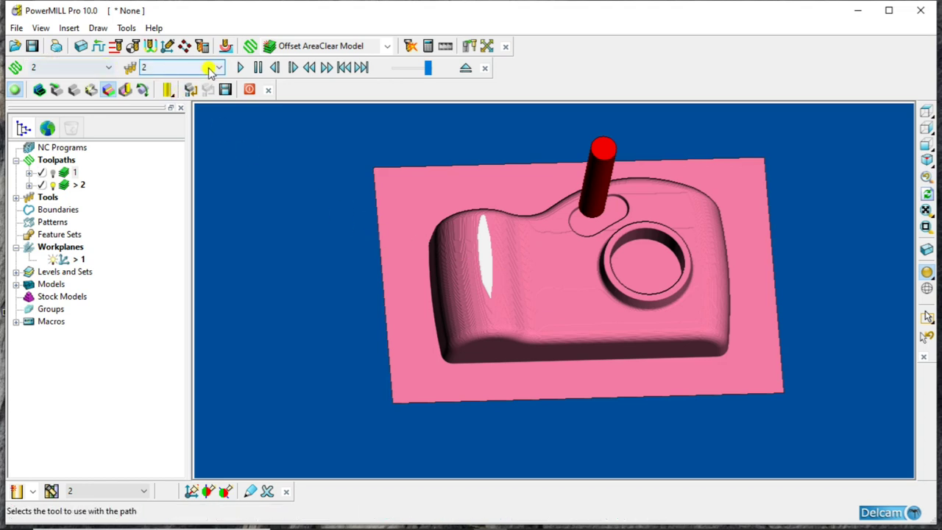
{"action": "left_click", "coordinate": [248, 89]}
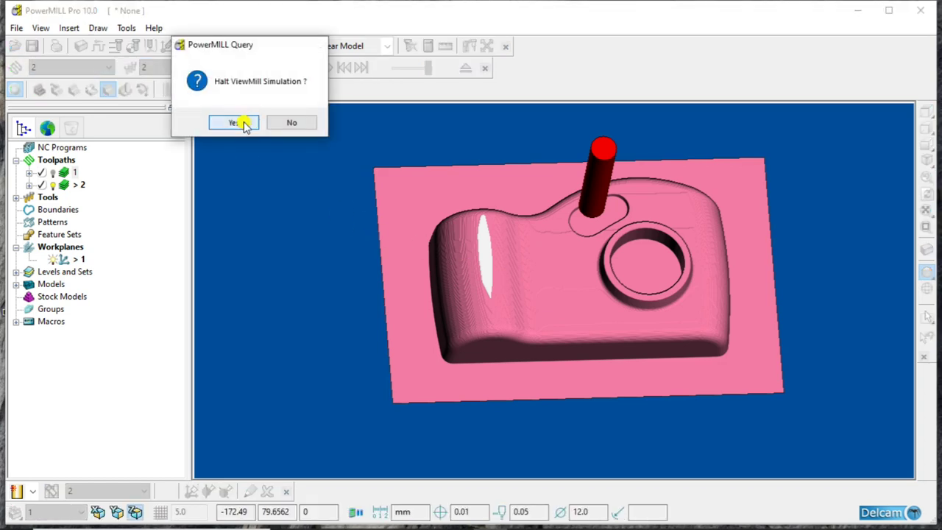
Step: Halt the running simulation and start a new Optimised Constant Z Finishing toolpath
{"action": "left_click", "coordinate": [244, 124]}
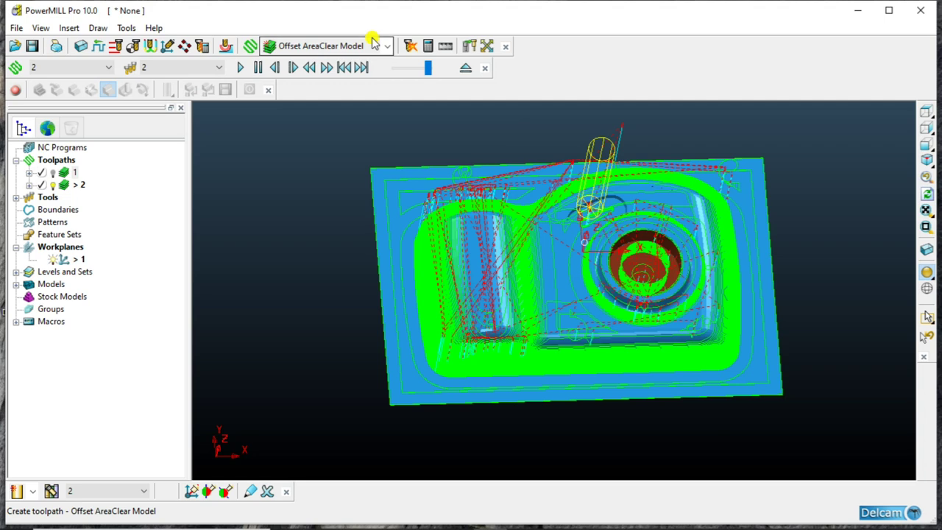
{"action": "scroll", "coordinate": [551, 206], "scroll_direction": "up", "scroll_amount": 3}
{"action": "scroll", "coordinate": [536, 189], "scroll_direction": "down", "scroll_amount": 3}
{"action": "scroll", "coordinate": [508, 195], "scroll_direction": "up", "scroll_amount": 1}
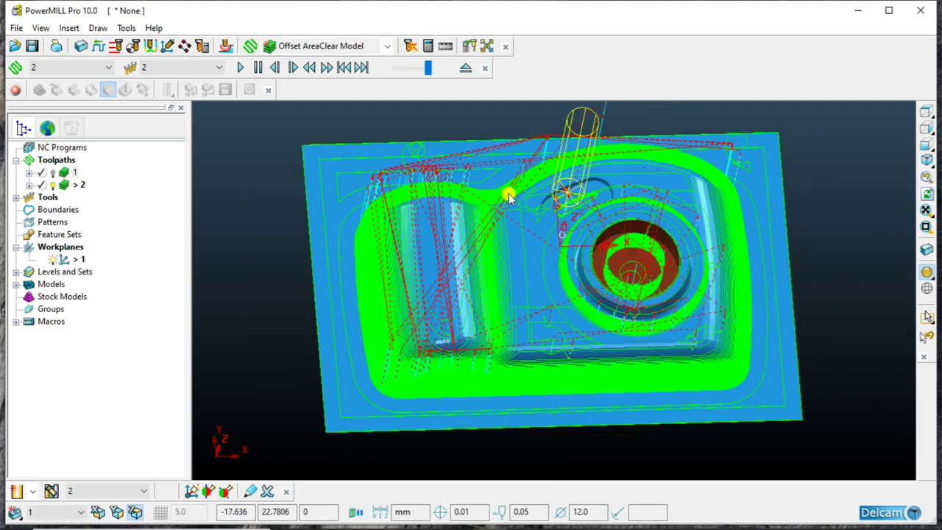
{"action": "left_click", "coordinate": [387, 46]}
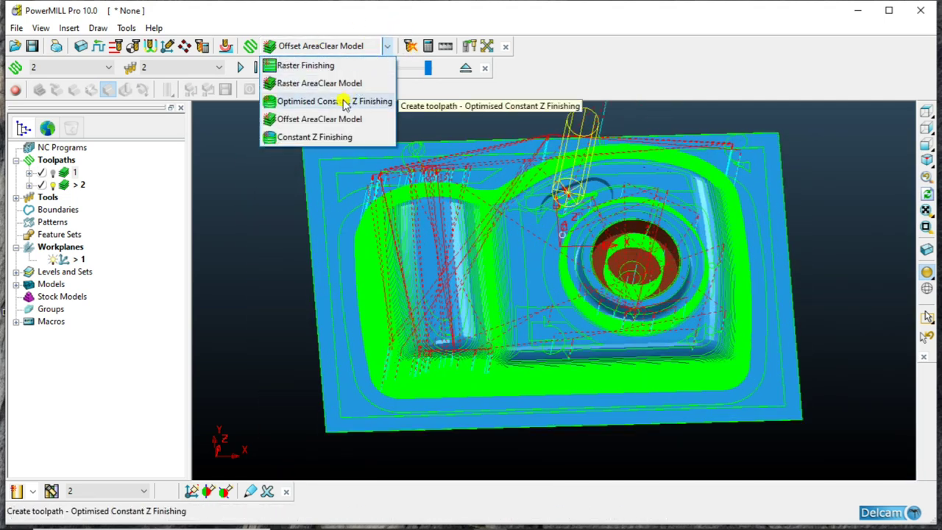
{"action": "left_click", "coordinate": [344, 104]}
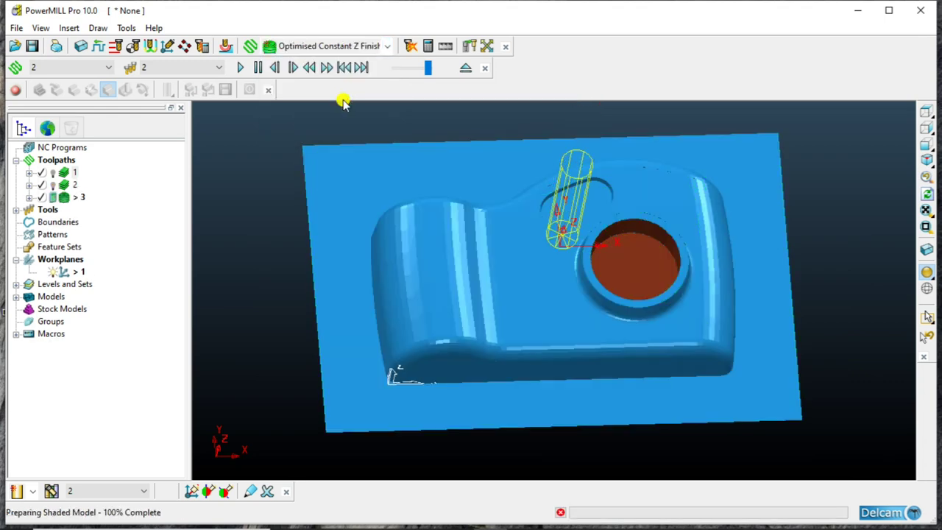
Step: Create a new 5 mm diameter ball-nosed tool for the finishing toolpath
{"action": "scroll", "coordinate": [838, 294], "scroll_direction": "down", "scroll_amount": 1}
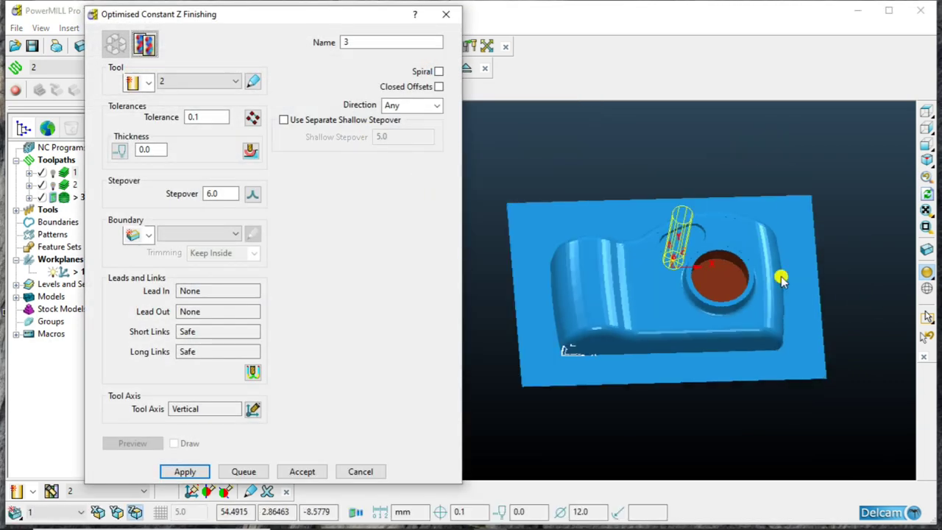
{"action": "scroll", "coordinate": [631, 235], "scroll_direction": "up", "scroll_amount": 1}
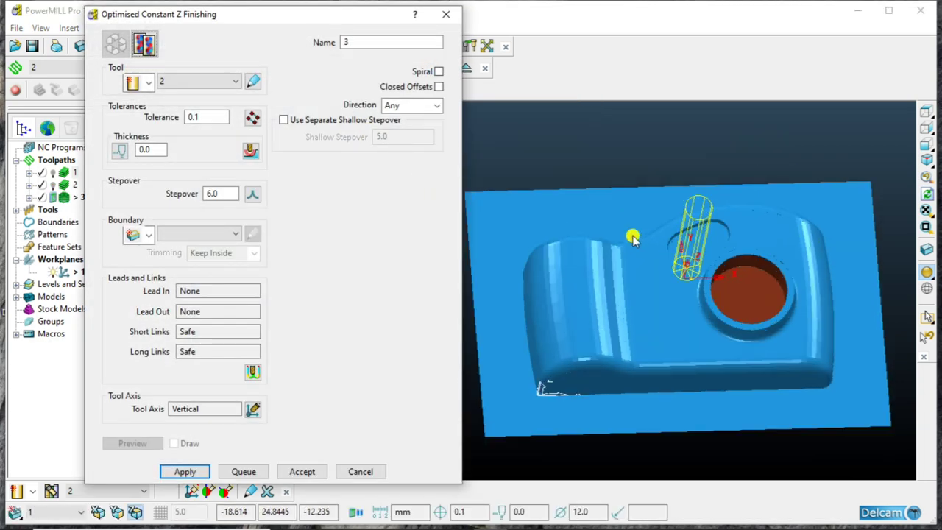
{"action": "left_click", "coordinate": [148, 83]}
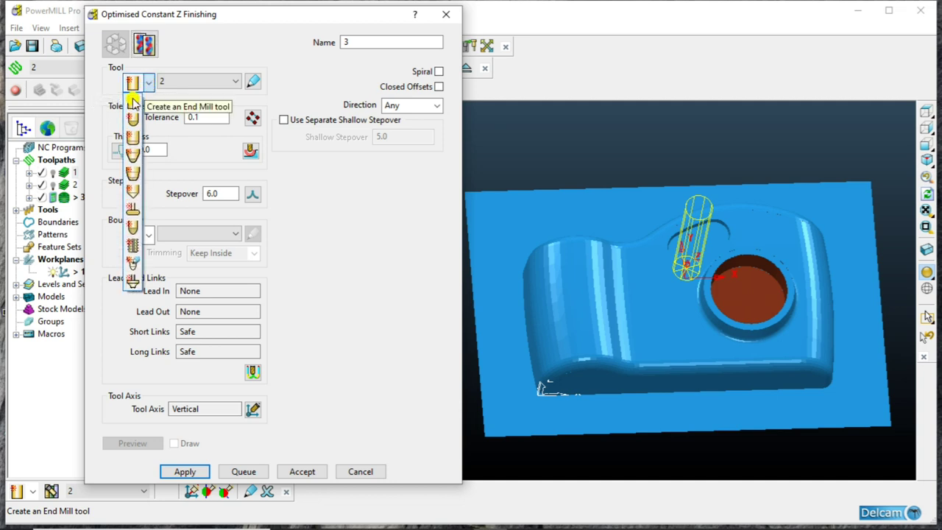
{"action": "left_click", "coordinate": [132, 121]}
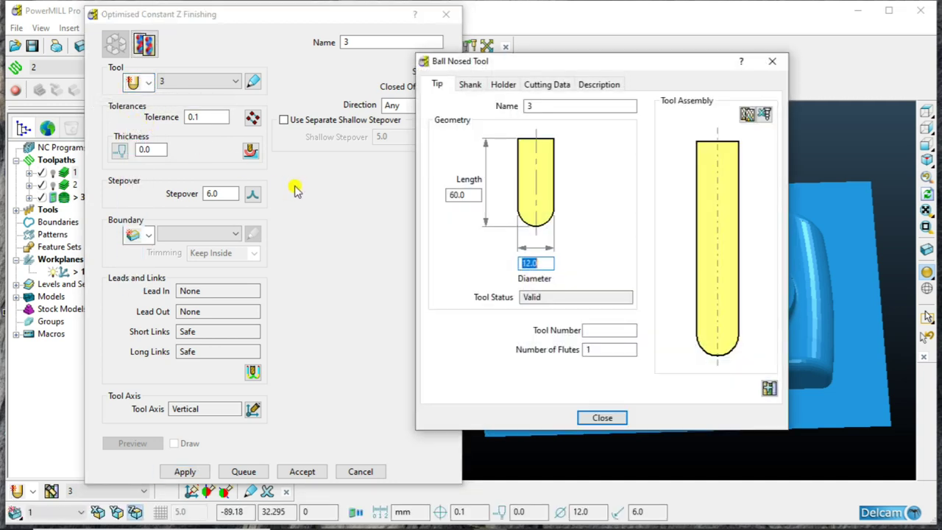
{"action": "type", "text": "5"}
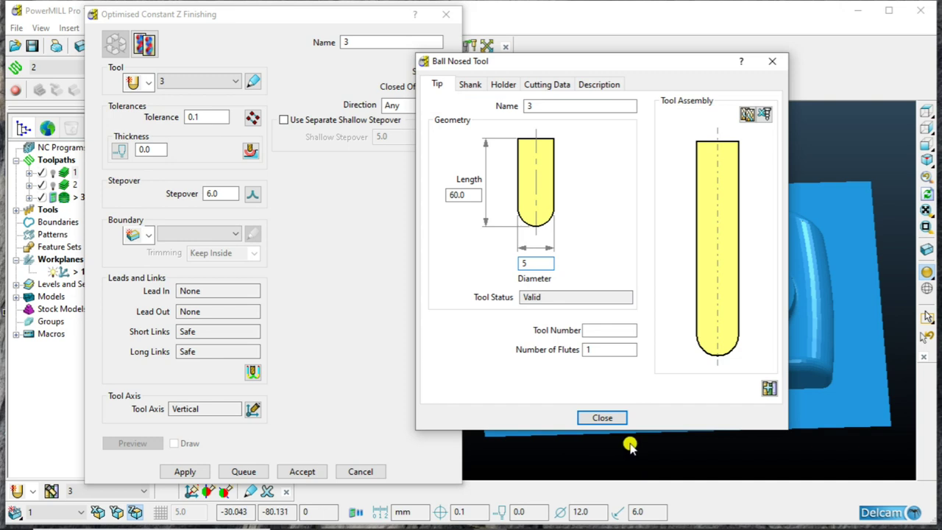
{"action": "left_click", "coordinate": [610, 418]}
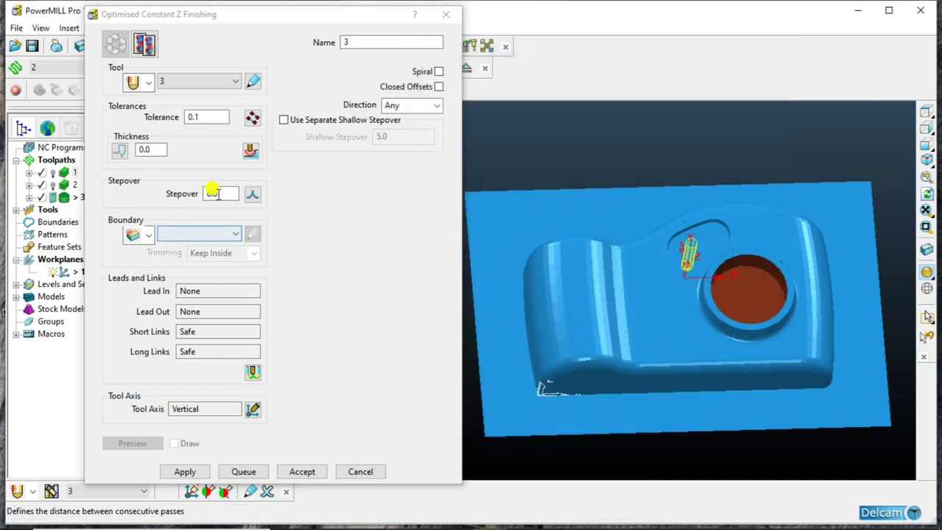
Step: Set the toolpath tolerance to 0.01 and bring up the Point Distribution settings
{"action": "left_click", "coordinate": [197, 115]}
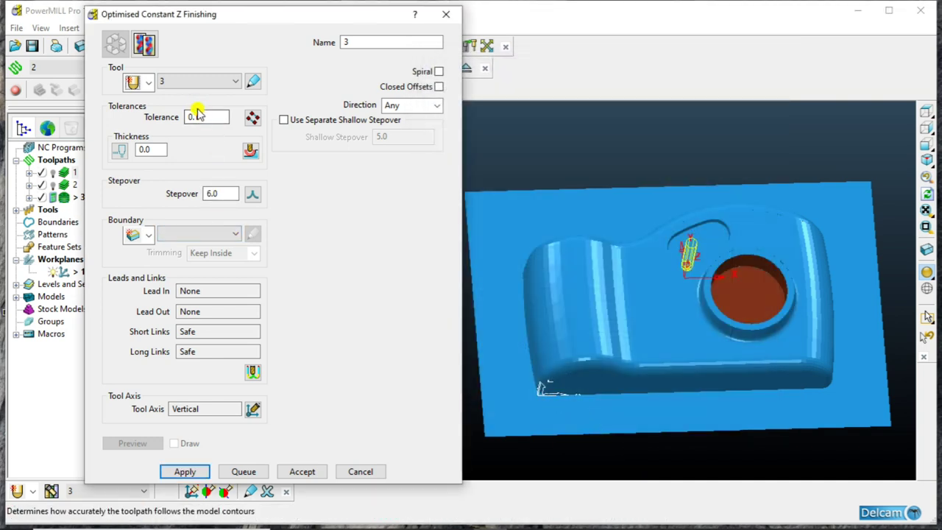
{"action": "type", "text": "01"}
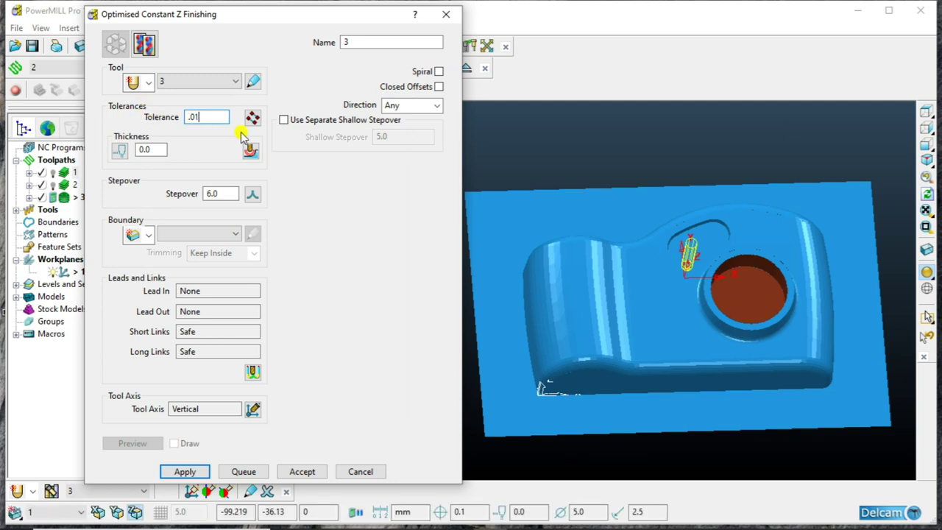
{"action": "left_click", "coordinate": [253, 117]}
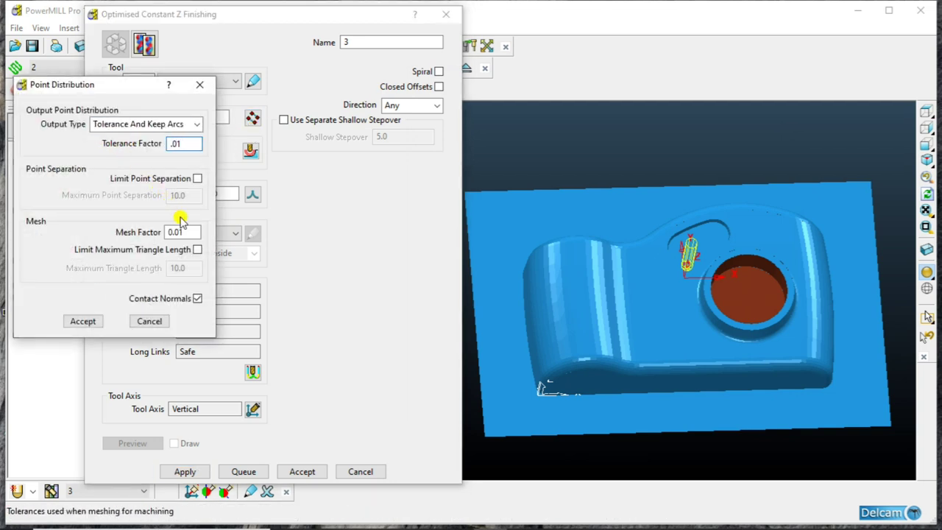
{"action": "type", "text": "0.01"}
Step: Set the finishing stepover to 0.05 with spiral passes and cutting direction Any
{"action": "left_click", "coordinate": [83, 320]}
{"action": "left_click", "coordinate": [147, 148]}
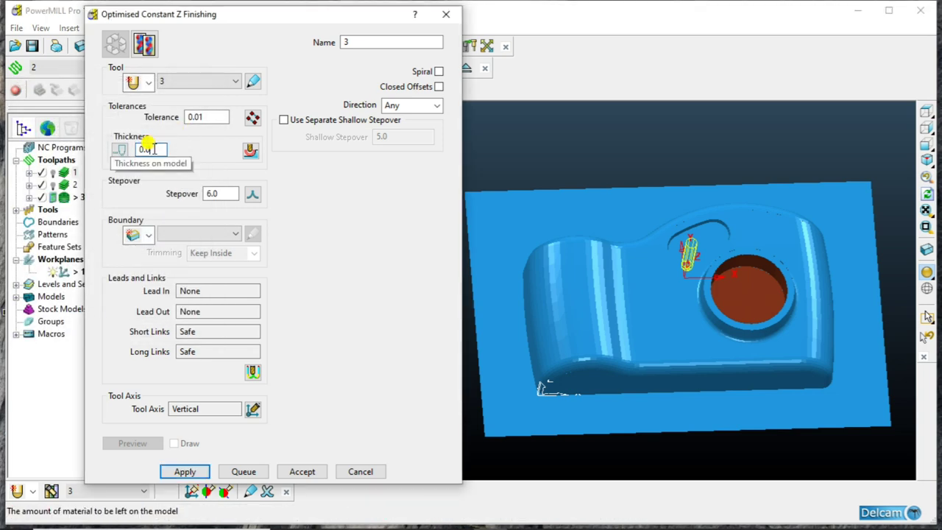
{"action": "left_click_drag", "start_coordinate": [214, 195], "coordinate": [185, 198]}
{"action": "type", "text": ".05"}
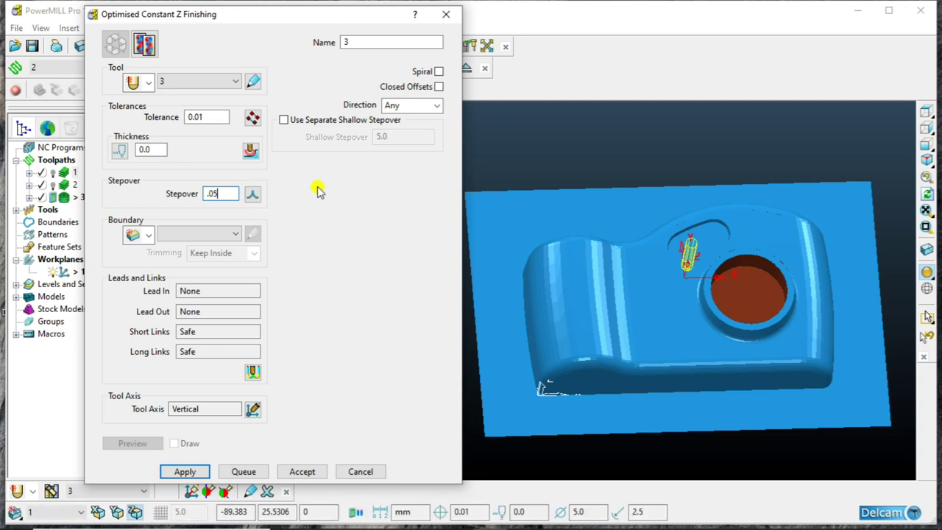
{"action": "left_click", "coordinate": [438, 72]}
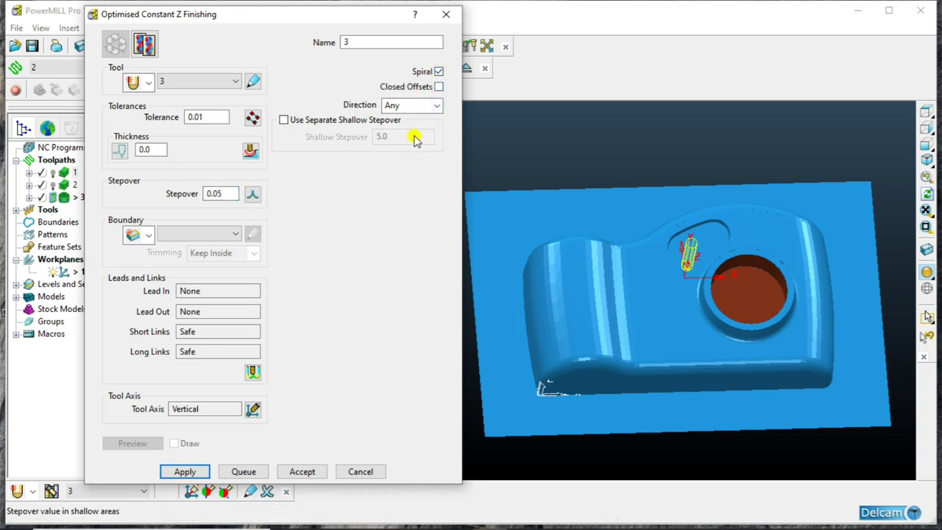
{"action": "left_click", "coordinate": [412, 107]}
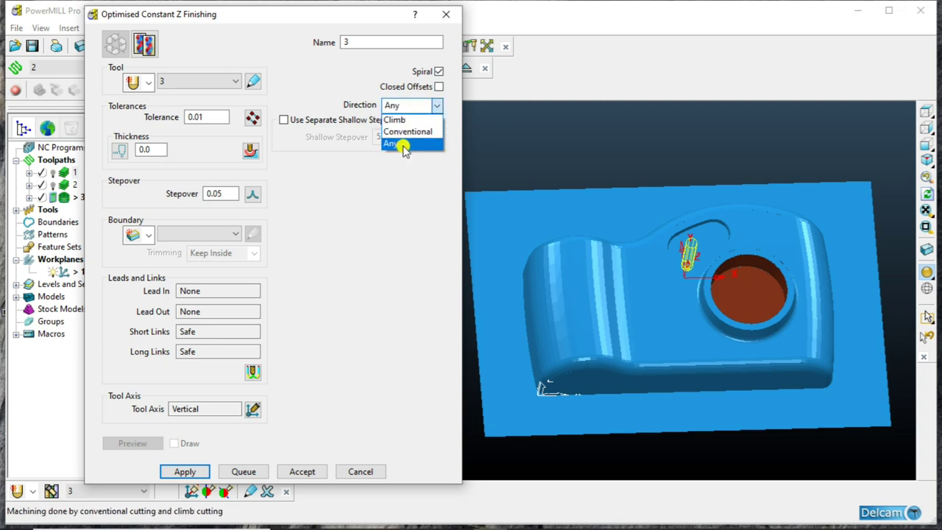
{"action": "left_click", "coordinate": [401, 144]}
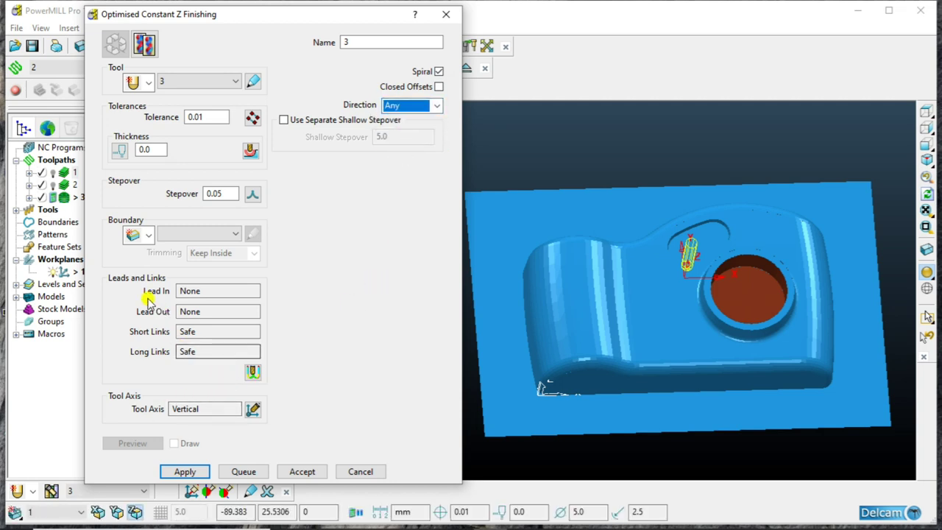
Step: Make short links On Surface and long links Skim, then calculate the toolpath
{"action": "left_click", "coordinate": [252, 371]}
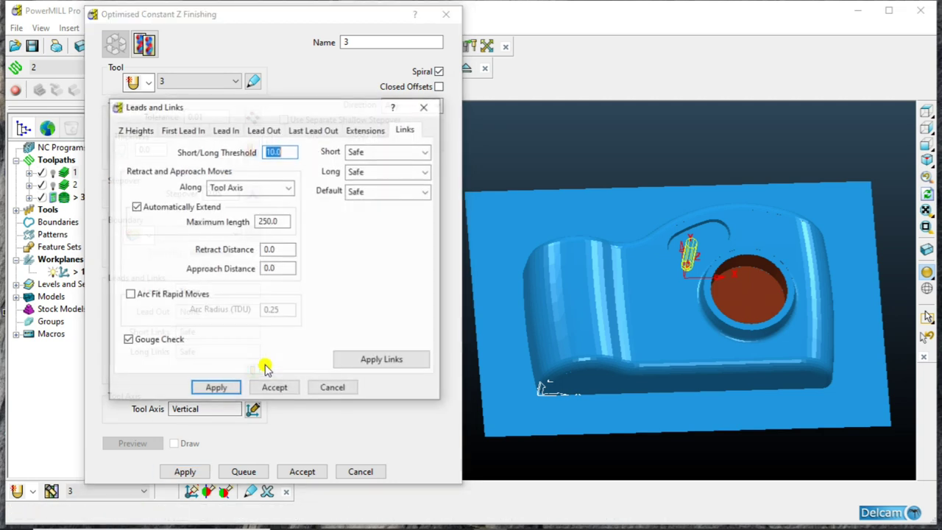
{"action": "left_click", "coordinate": [395, 152]}
{"action": "left_click", "coordinate": [390, 200]}
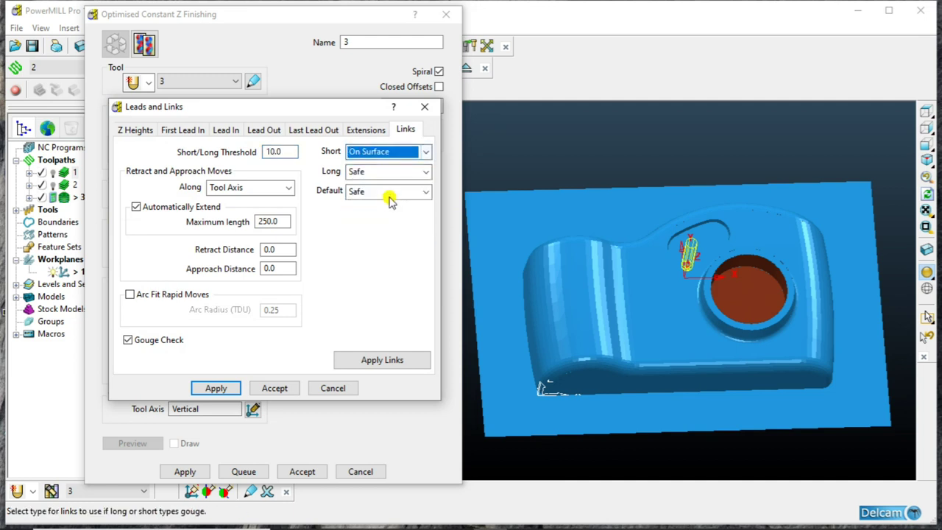
{"action": "left_click", "coordinate": [393, 173]}
{"action": "left_click", "coordinate": [378, 209]}
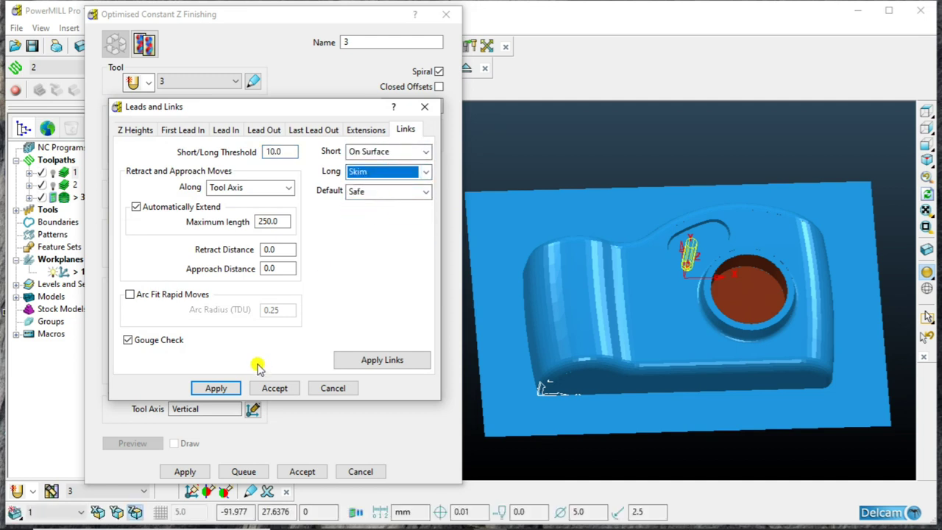
{"action": "left_click", "coordinate": [272, 388]}
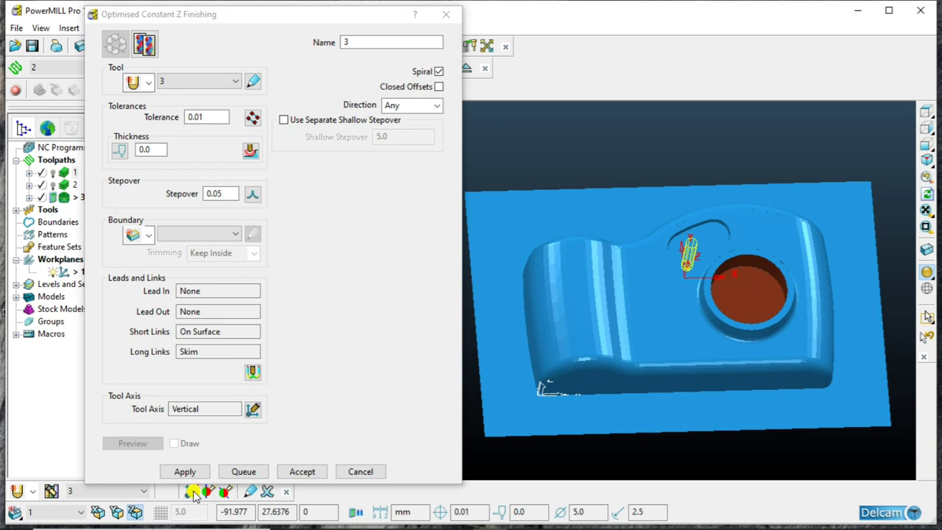
{"action": "left_click", "coordinate": [186, 472]}
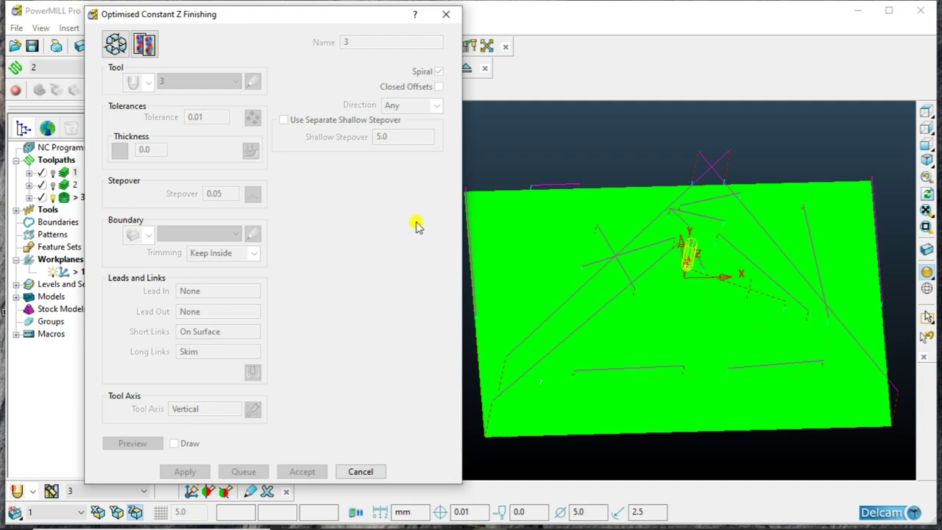
Step: Zoom and orbit the view to inspect the spiral finishing passes of toolpath 3 over the block
{"action": "scroll", "coordinate": [687, 280], "scroll_direction": "up", "scroll_amount": 2}
{"action": "scroll", "coordinate": [682, 284], "scroll_direction": "up", "scroll_amount": 2}
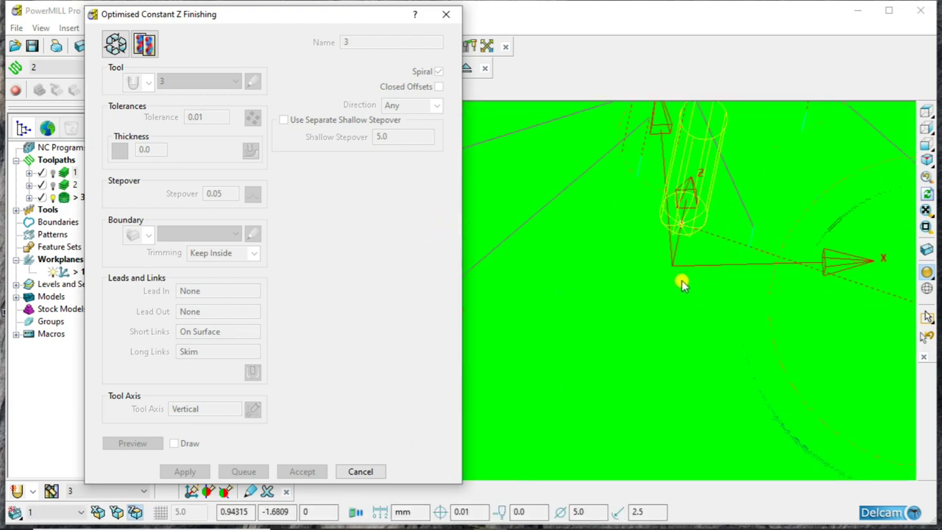
{"action": "scroll", "coordinate": [662, 279], "scroll_direction": "up", "scroll_amount": 3}
{"action": "scroll", "coordinate": [659, 278], "scroll_direction": "down", "scroll_amount": 3}
{"action": "scroll", "coordinate": [658, 278], "scroll_direction": "down", "scroll_amount": 1}
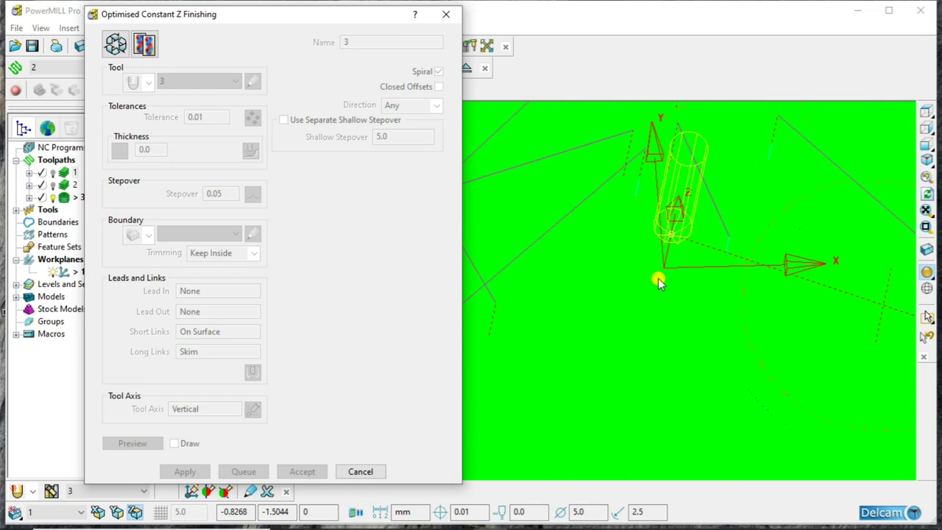
{"action": "scroll", "coordinate": [658, 278], "scroll_direction": "down", "scroll_amount": 3}
{"action": "mouse_move", "coordinate": [658, 278]}
{"action": "middle_mouse_down"}
{"action": "mouse_move", "coordinate": [597, 275]}
{"action": "mouse_move", "coordinate": [708, 254]}
{"action": "mouse_move", "coordinate": [687, 106]}
{"action": "mouse_move", "coordinate": [669, 179]}
{"action": "mouse_move", "coordinate": [699, 269]}
{"action": "middle_mouse_up"}
{"action": "scroll", "coordinate": [710, 254], "scroll_direction": "up", "scroll_amount": 2}
{"action": "scroll", "coordinate": [704, 274], "scroll_direction": "down", "scroll_amount": 2}
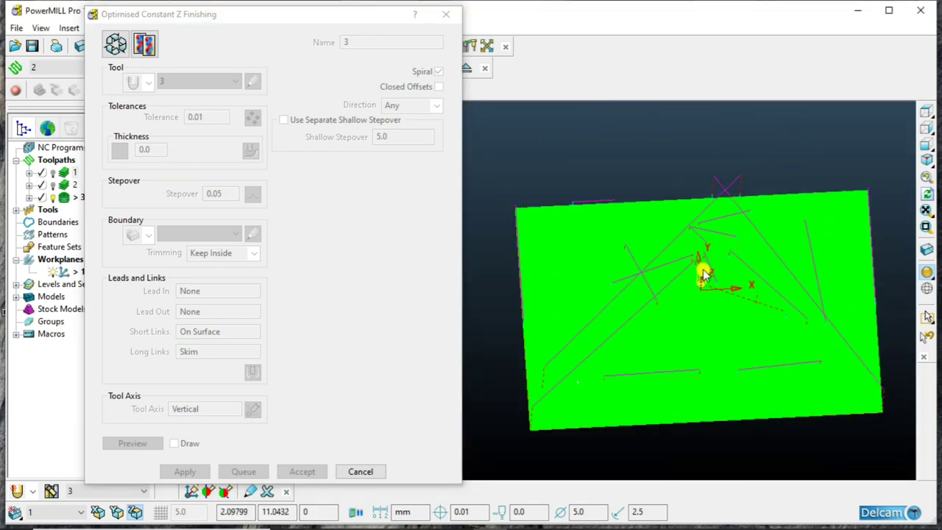
{"action": "scroll", "coordinate": [704, 275], "scroll_direction": "down", "scroll_amount": 1}
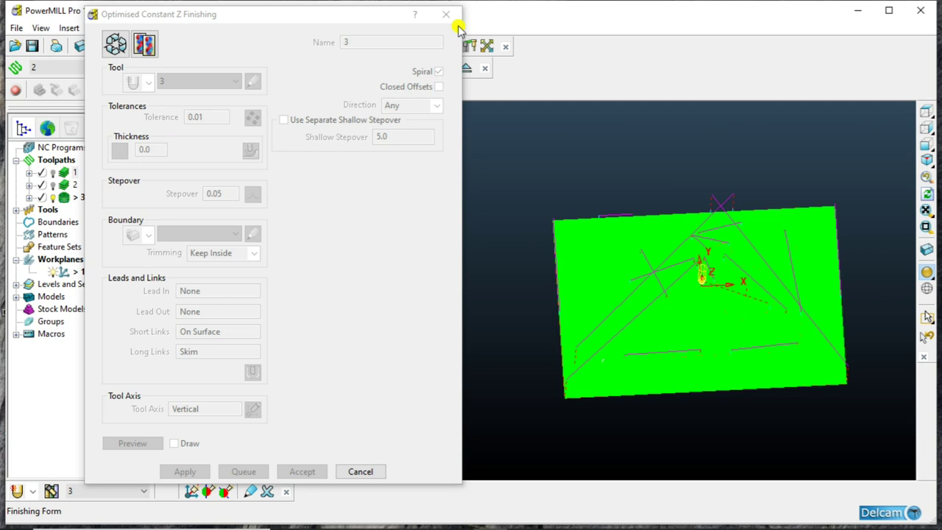
{"action": "left_click", "coordinate": [437, 18]}
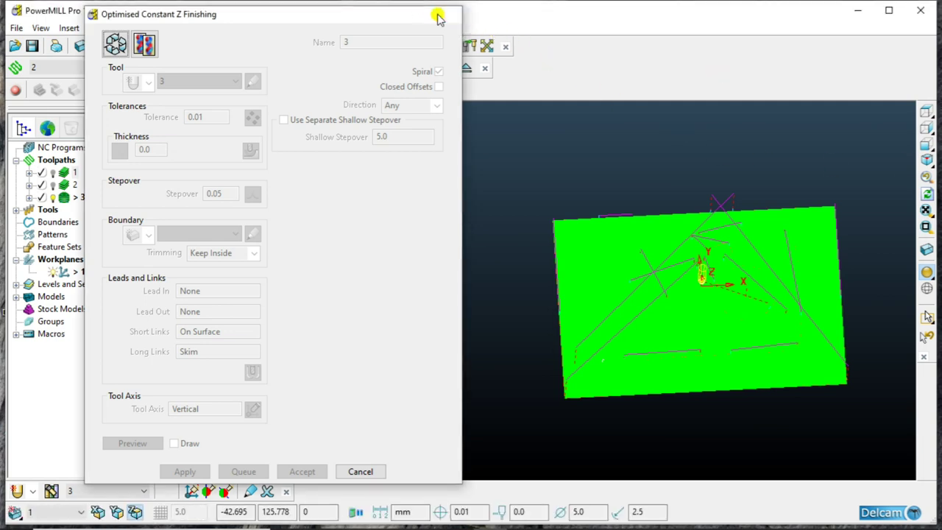
Step: Close the finishing form, switch ViewMill on, and play the simulation of toolpath 1
{"action": "left_click", "coordinate": [437, 16]}
{"action": "middle_click_drag", "start_coordinate": [631, 184], "coordinate": [740, 193]}
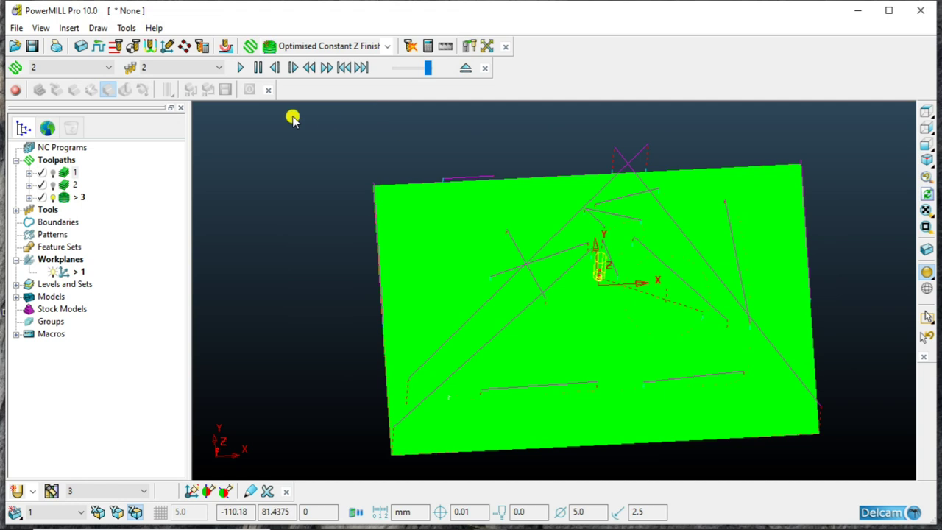
{"action": "left_click", "coordinate": [15, 89]}
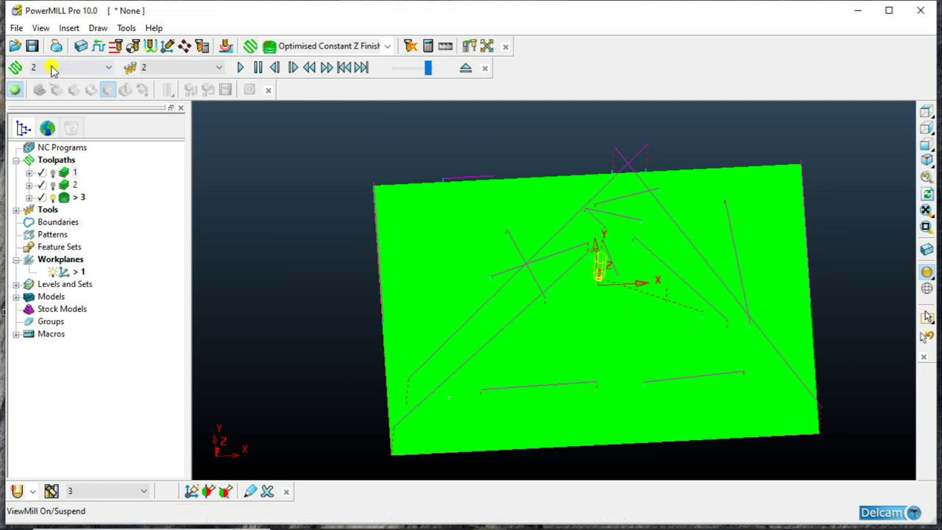
{"action": "left_click", "coordinate": [51, 67]}
{"action": "left_click", "coordinate": [49, 86]}
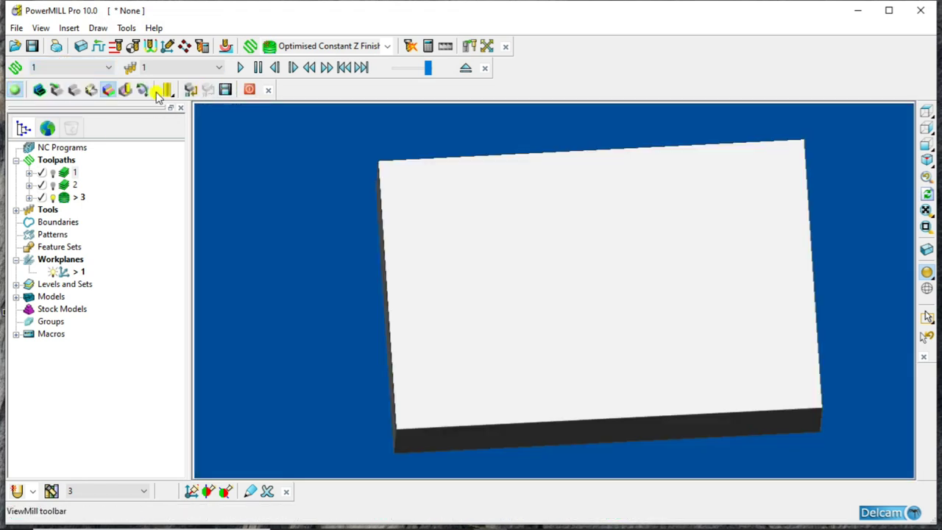
{"action": "left_click", "coordinate": [243, 68]}
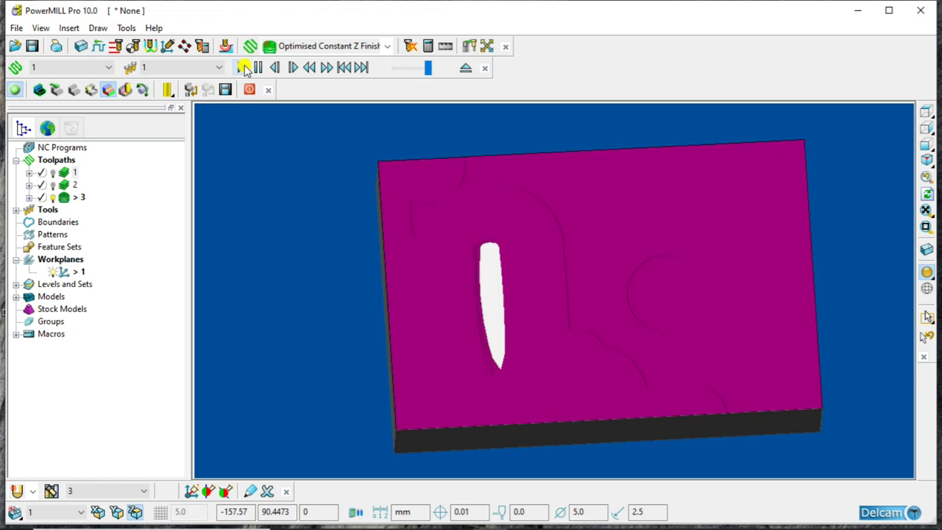